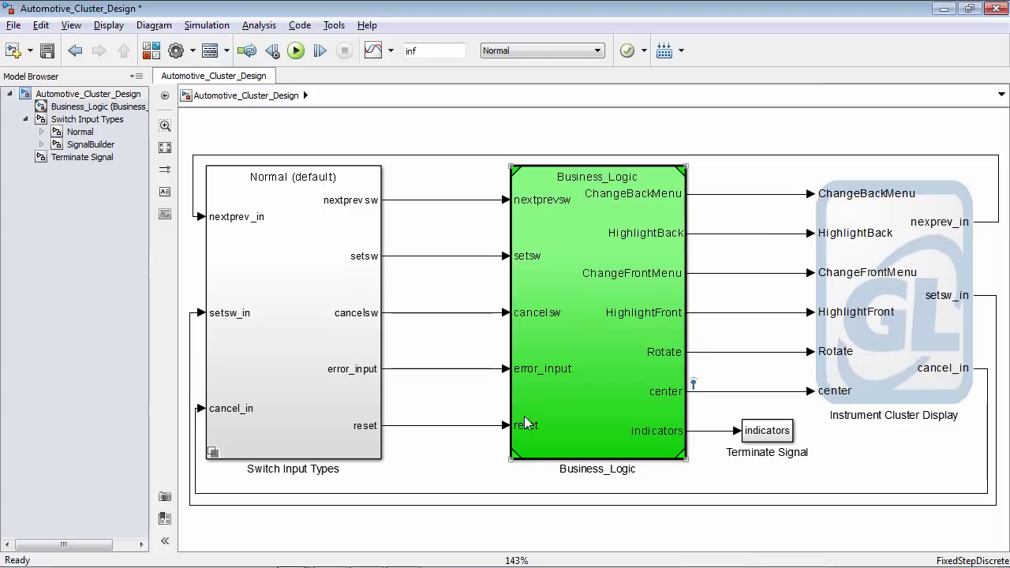
- Open the Menu Transition chart inside the Business_Logic block and examine its TACHOMETER_LOGIC state down to the rotateDisplay function
{"action": "double_click", "coordinate": [624, 397]}
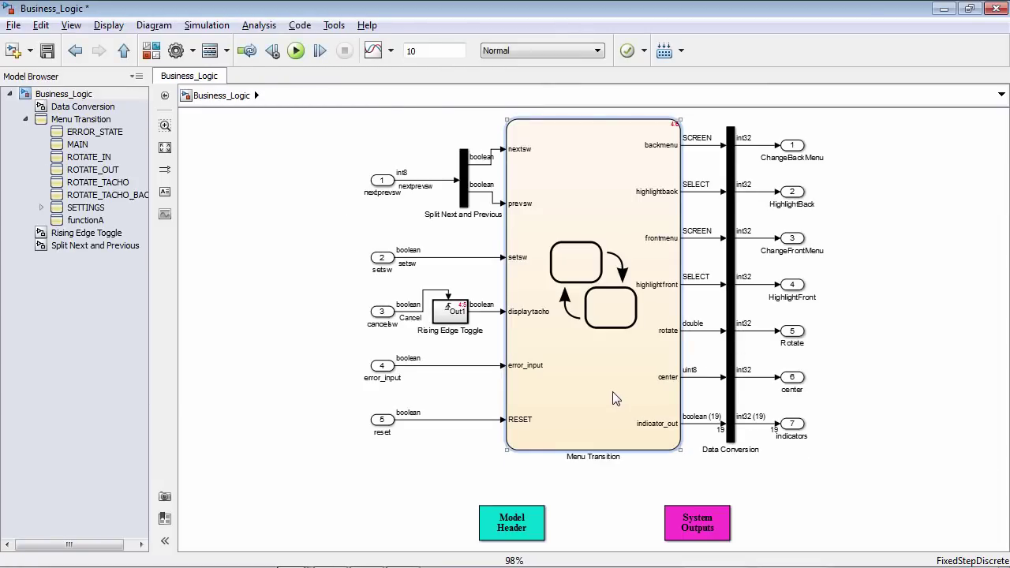
{"action": "double_click", "coordinate": [588, 381]}
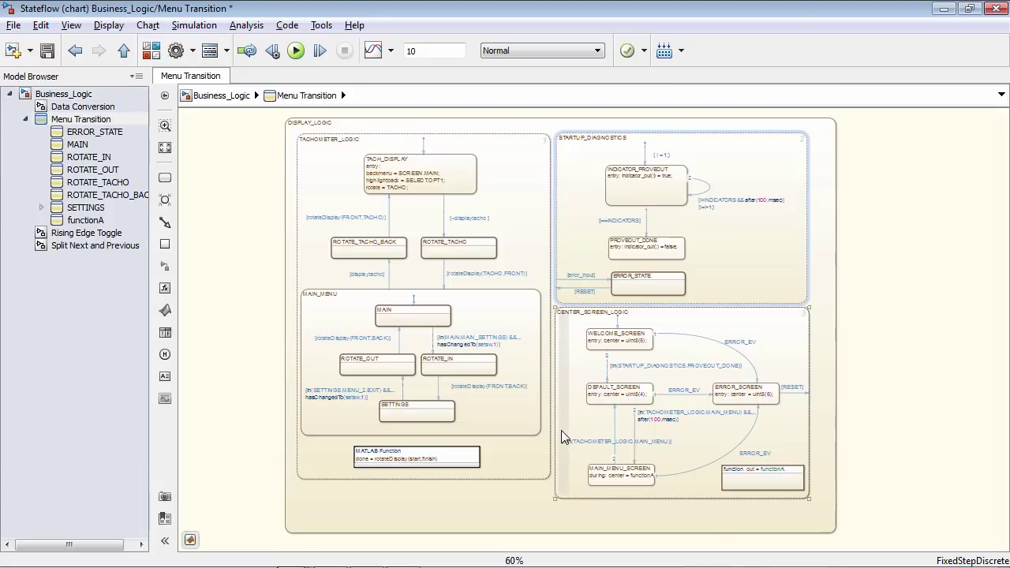
{"action": "left_click", "coordinate": [336, 183]}
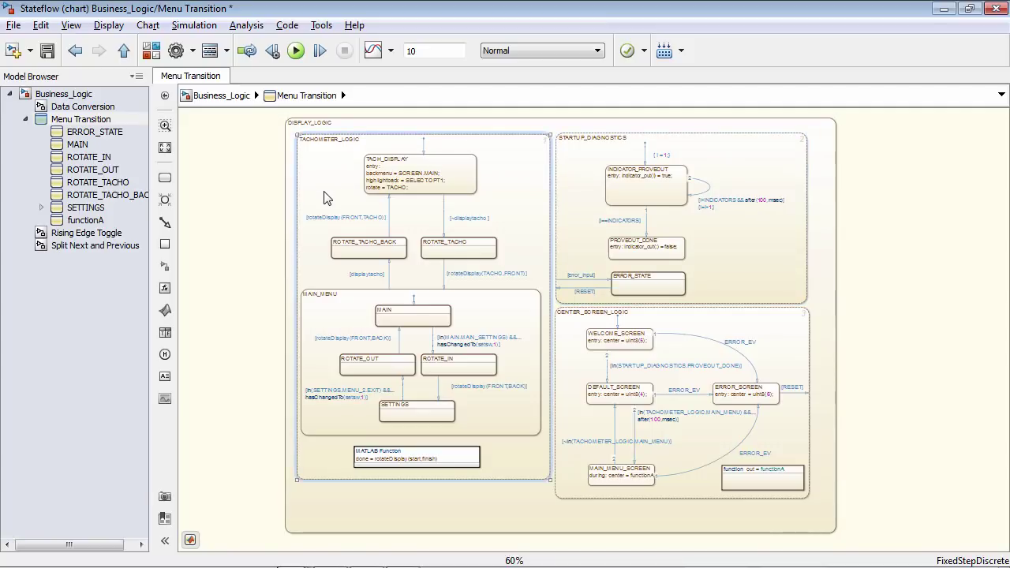
{"action": "scroll", "coordinate": [326, 197], "scroll_direction": "up", "scroll_amount": 1}
{"action": "scroll", "coordinate": [327, 197], "scroll_direction": "up", "scroll_amount": 3}
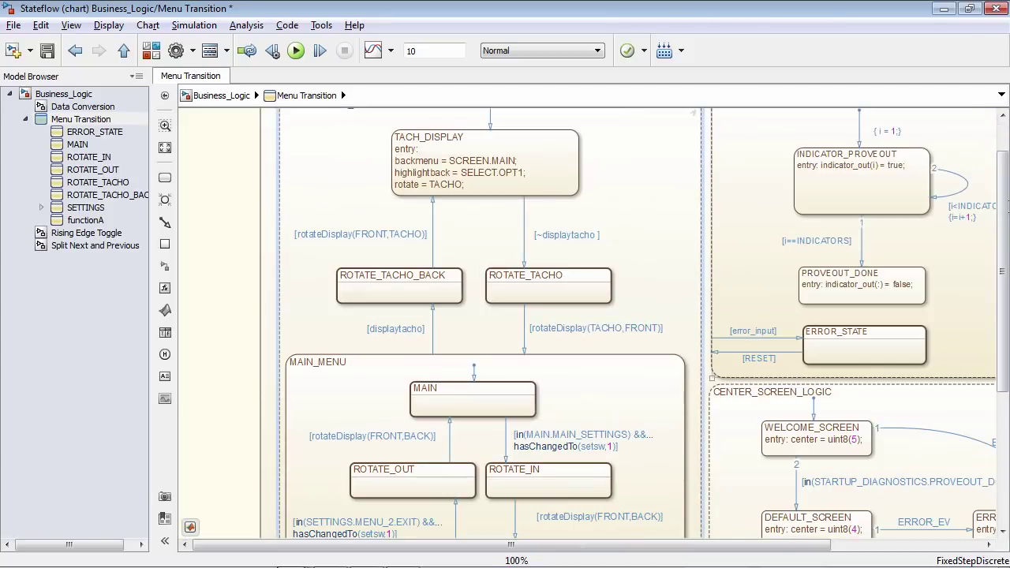
{"action": "left_click_drag", "start_coordinate": [1002, 215], "coordinate": [1006, 188]}
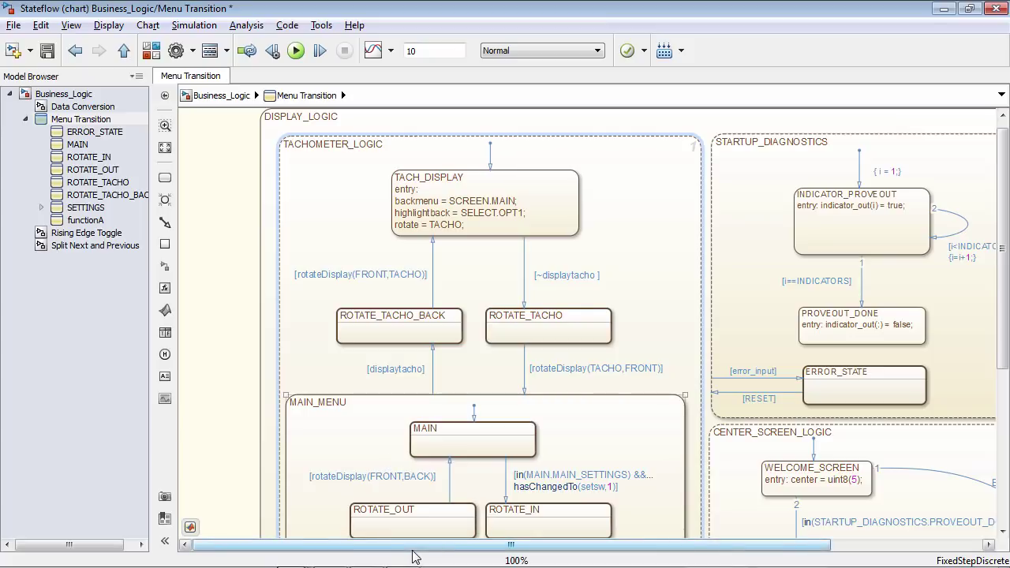
{"action": "scroll", "coordinate": [1001, 335], "scroll_direction": "down", "scroll_amount": 5}
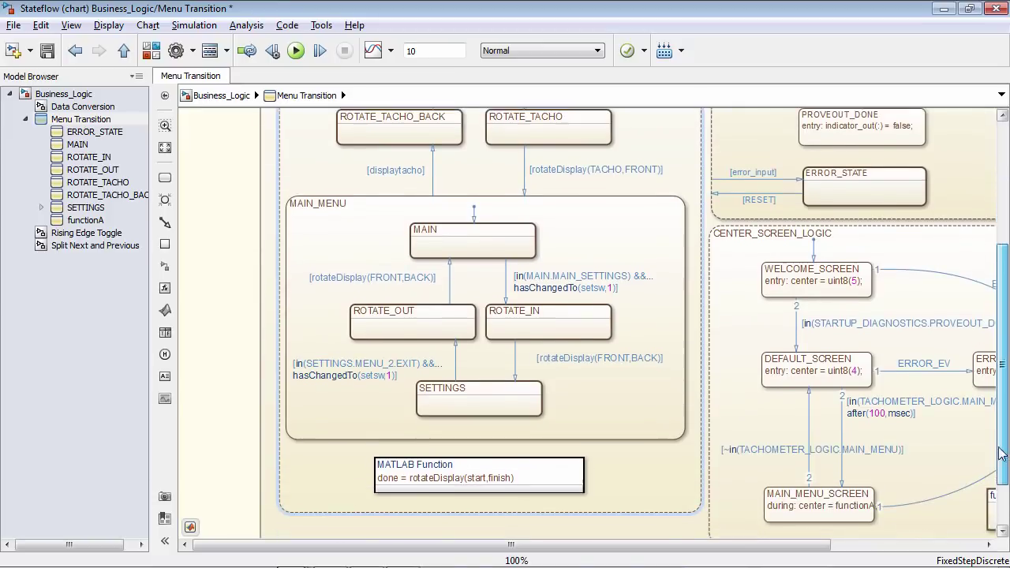
- Examine the STARTUP_DIAGNOSTICS state and the transition between WELCOME_SCREEN and DEFAULT_SCREEN in CENTER_SCREEN_LOGIC
{"action": "left_click_drag", "start_coordinate": [761, 546], "coordinate": [886, 545]}
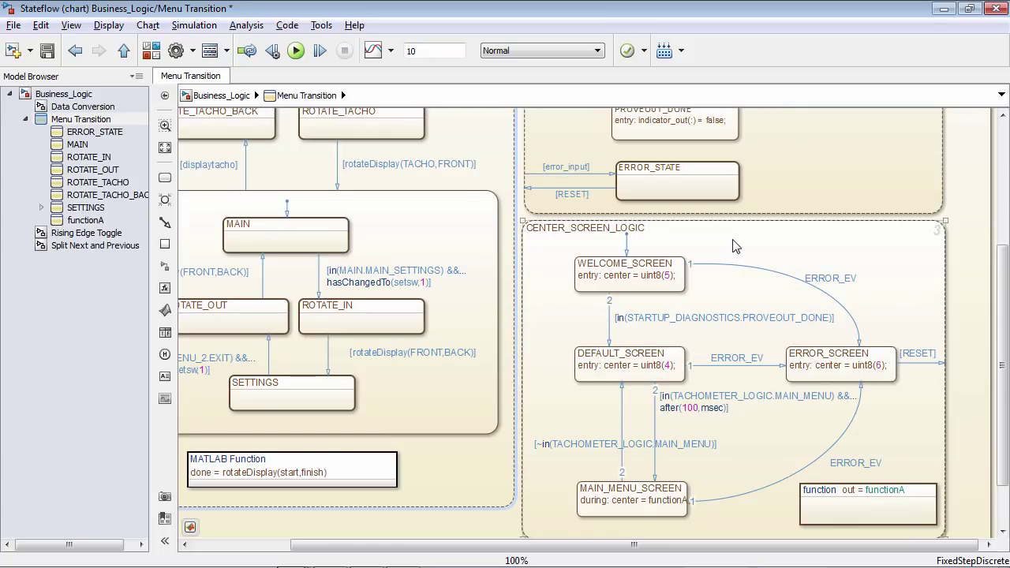
{"action": "left_click_drag", "start_coordinate": [1003, 267], "coordinate": [1004, 151]}
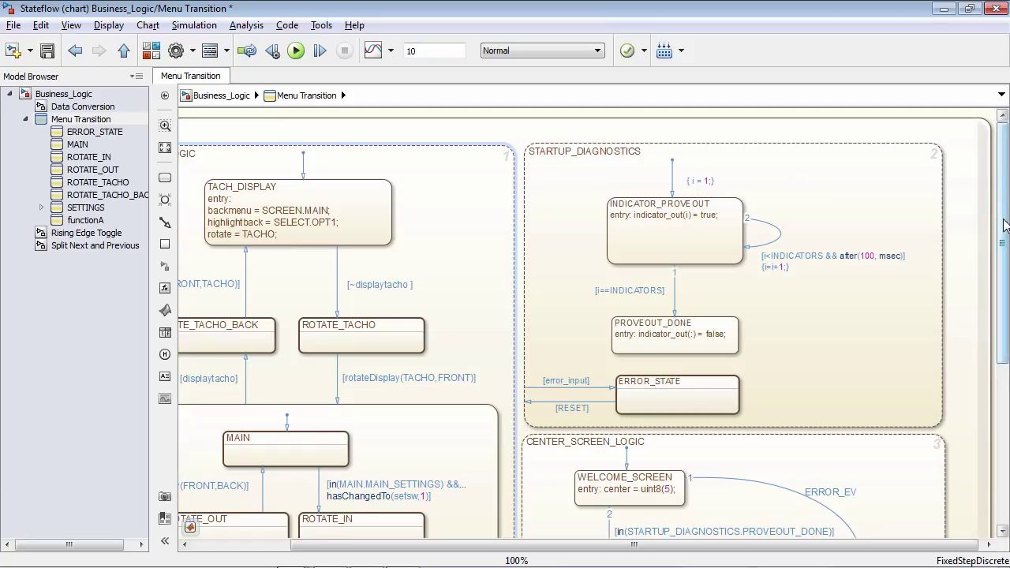
{"action": "left_click_drag", "start_coordinate": [1004, 217], "coordinate": [1006, 291]}
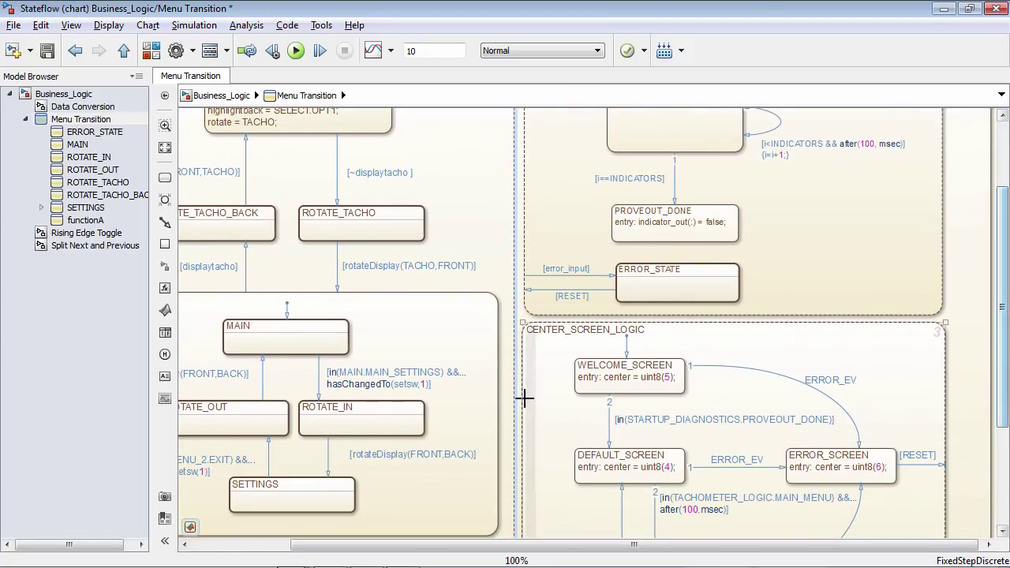
{"action": "left_click", "coordinate": [620, 424]}
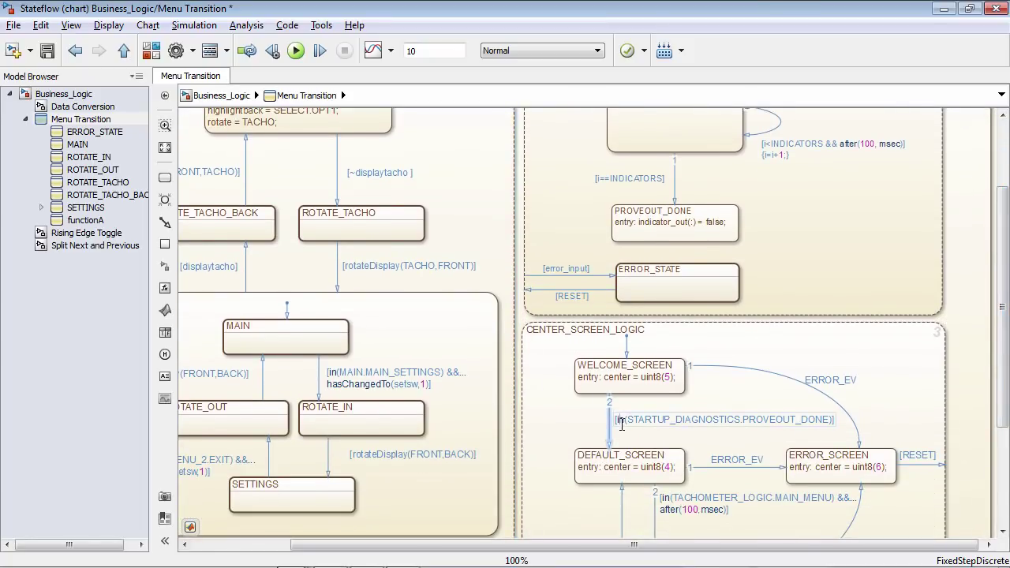
{"action": "left_click", "coordinate": [635, 218]}
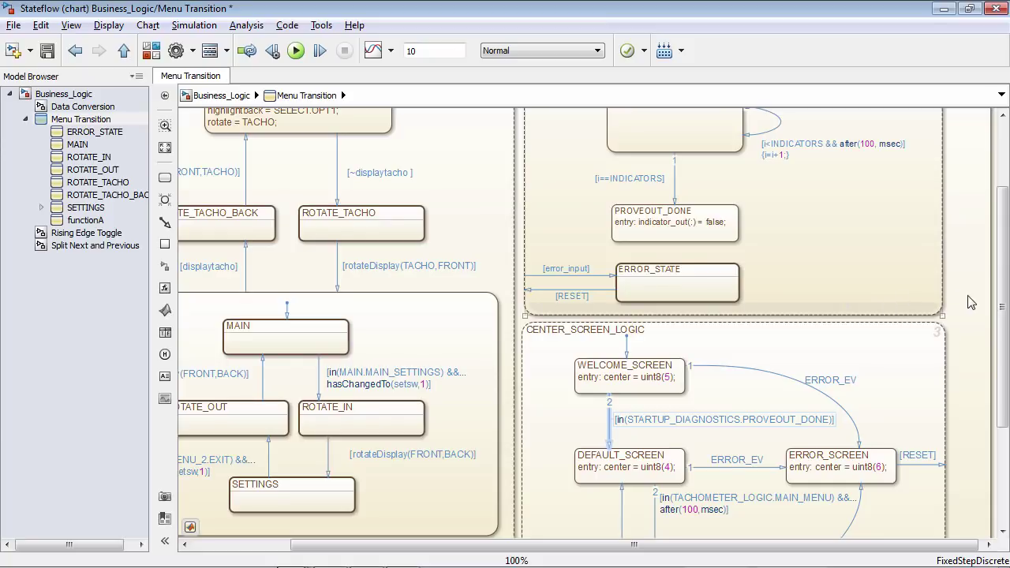
{"action": "left_click", "coordinate": [884, 327]}
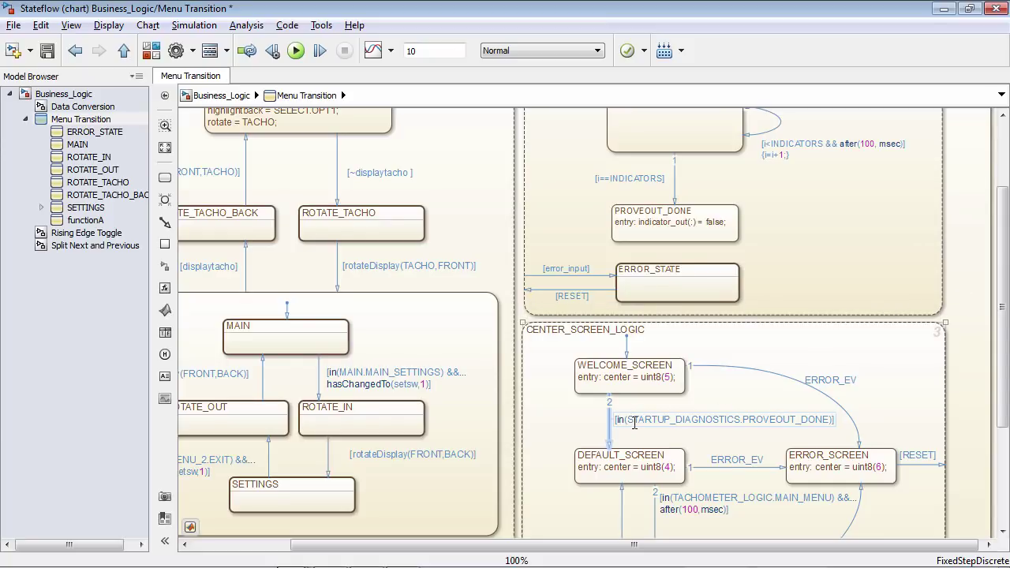
{"action": "left_click_drag", "start_coordinate": [653, 322], "coordinate": [653, 313]}
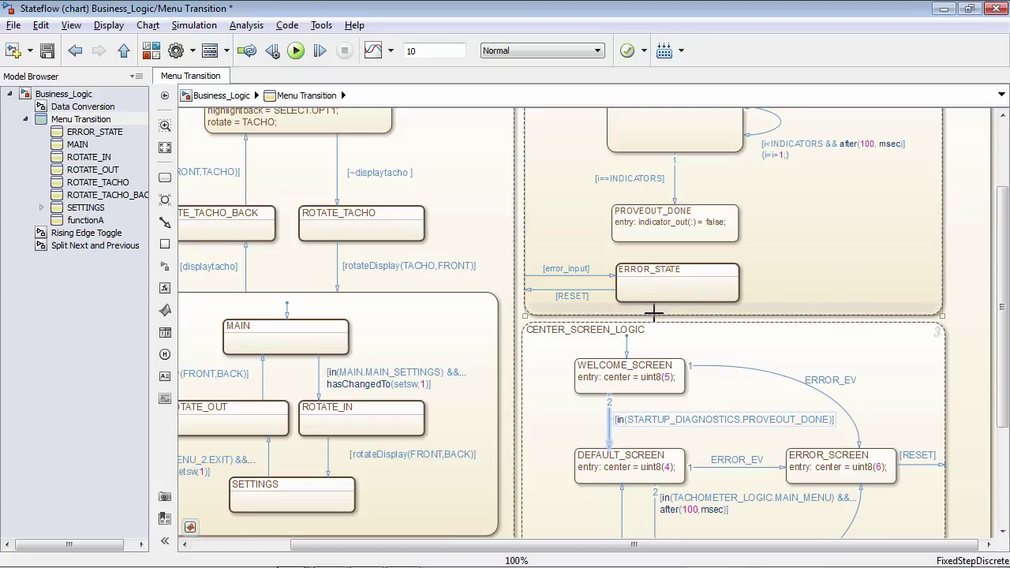
- Switch to Display Specification.docx in Word, read the functional specification, and highlight the center values in the Welcome Screen and Blank Screen captions
{"action": "left_click", "coordinate": [371, 556]}
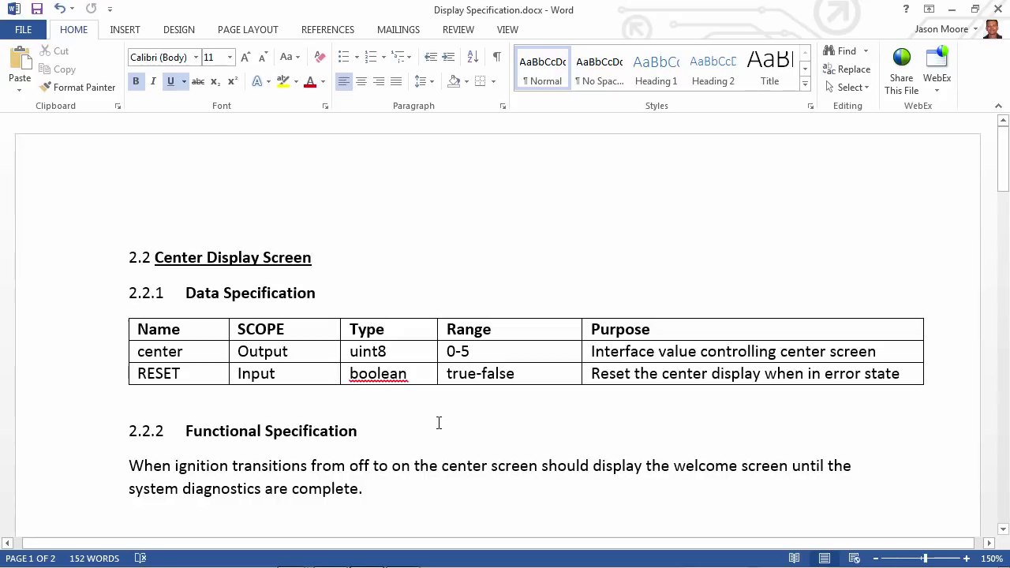
{"action": "scroll", "coordinate": [441, 421], "scroll_direction": "down", "scroll_amount": 3}
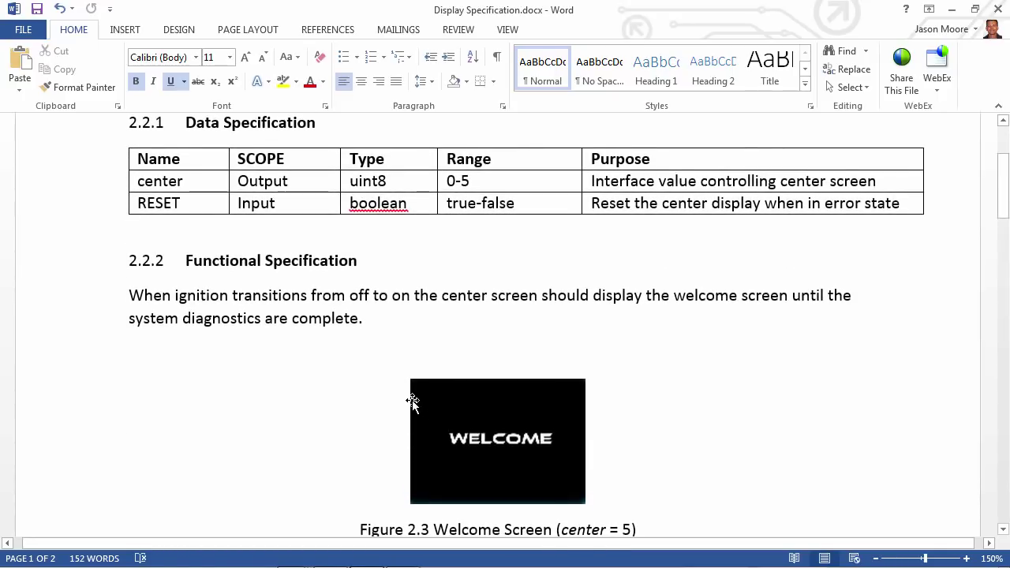
{"action": "scroll", "coordinate": [410, 403], "scroll_direction": "down", "scroll_amount": 1}
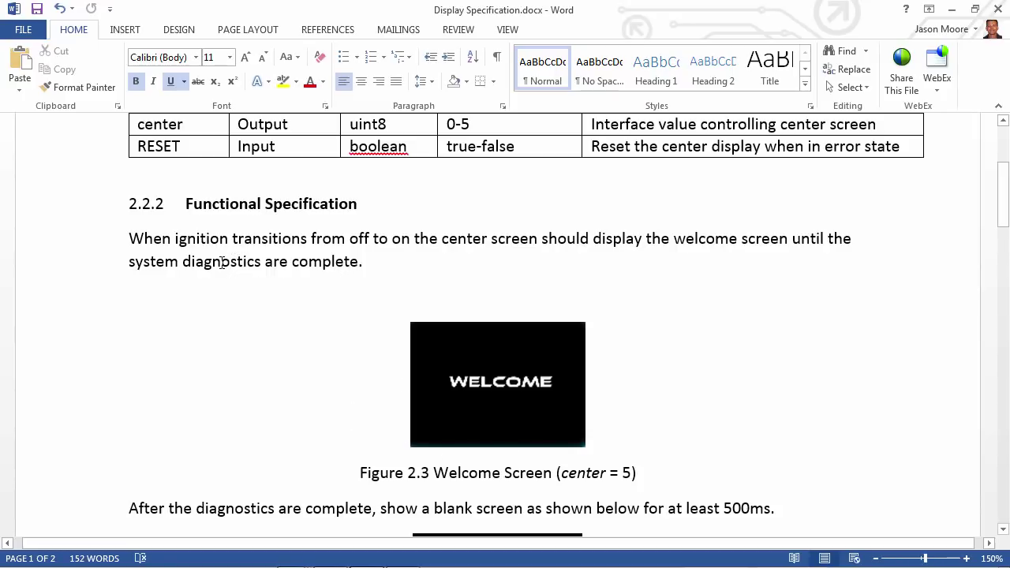
{"action": "scroll", "coordinate": [237, 271], "scroll_direction": "down", "scroll_amount": 2}
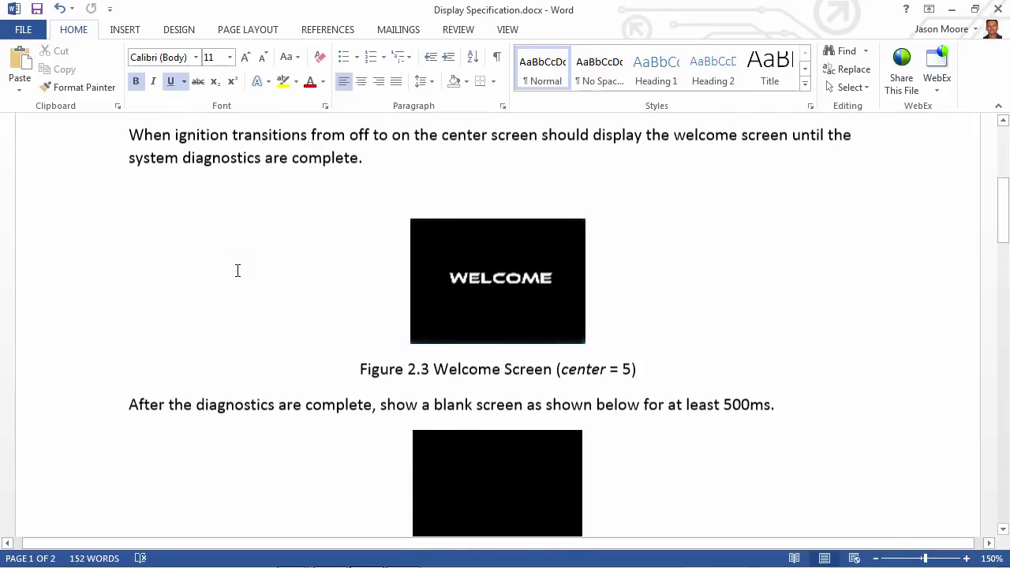
{"action": "scroll", "coordinate": [236, 271], "scroll_direction": "down", "scroll_amount": 3}
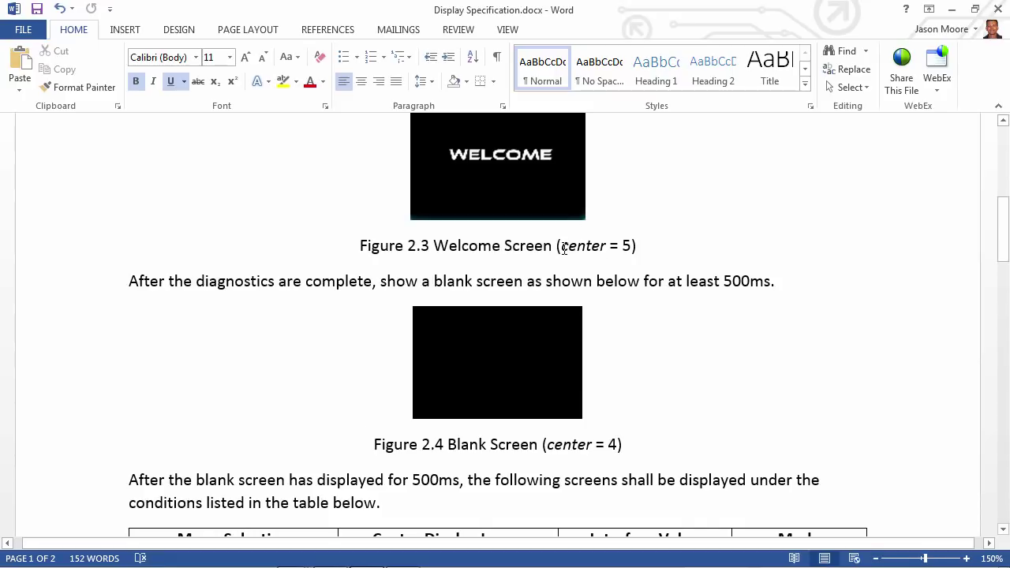
{"action": "left_click_drag", "start_coordinate": [565, 248], "coordinate": [611, 246]}
{"action": "left_click_drag", "start_coordinate": [548, 446], "coordinate": [618, 446]}
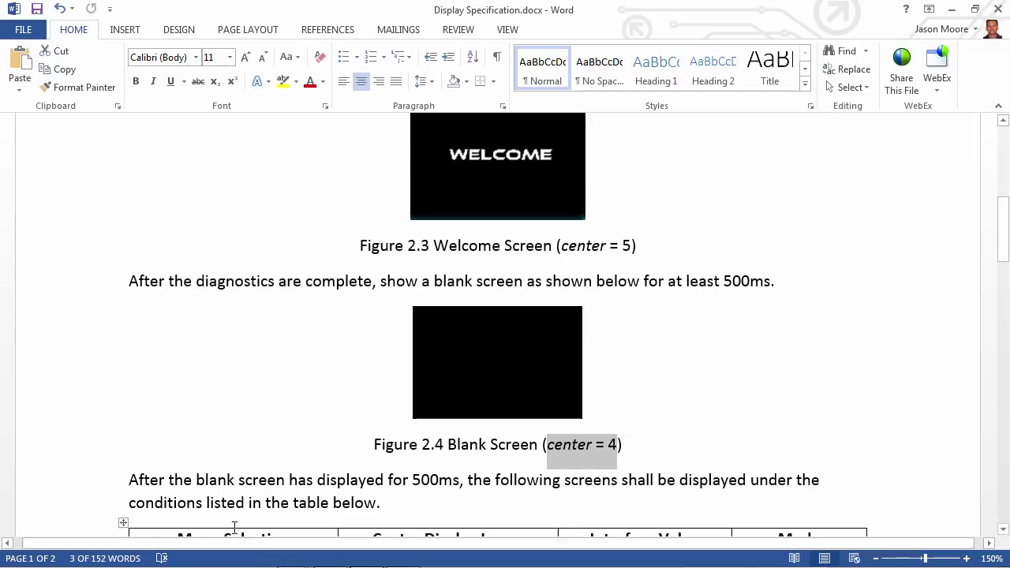
- Switch to the Automotive_Cluster_Design model to view the center signal, and return to the Word specification
{"action": "left_click", "coordinate": [296, 557]}
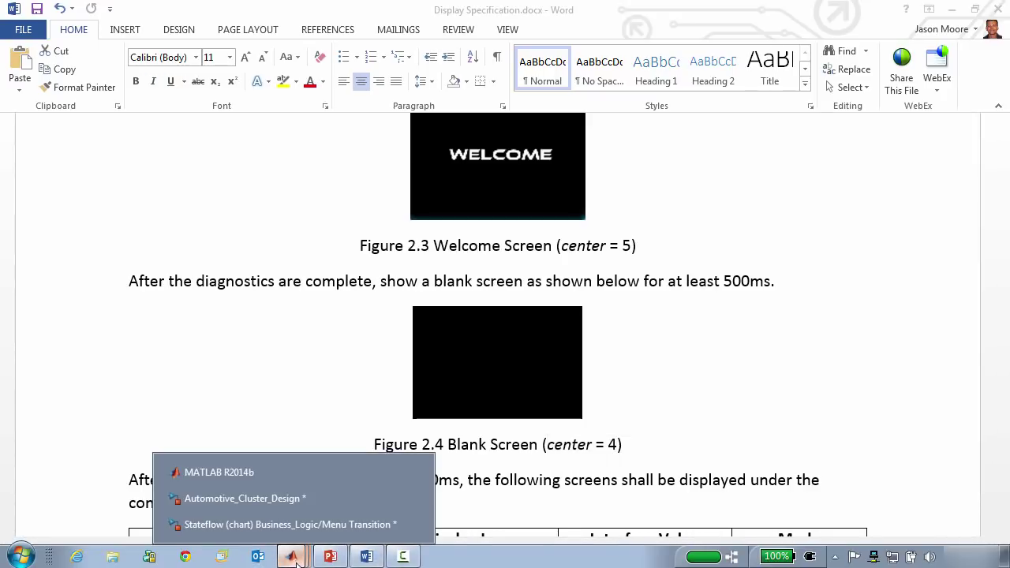
{"action": "left_click", "coordinate": [255, 497]}
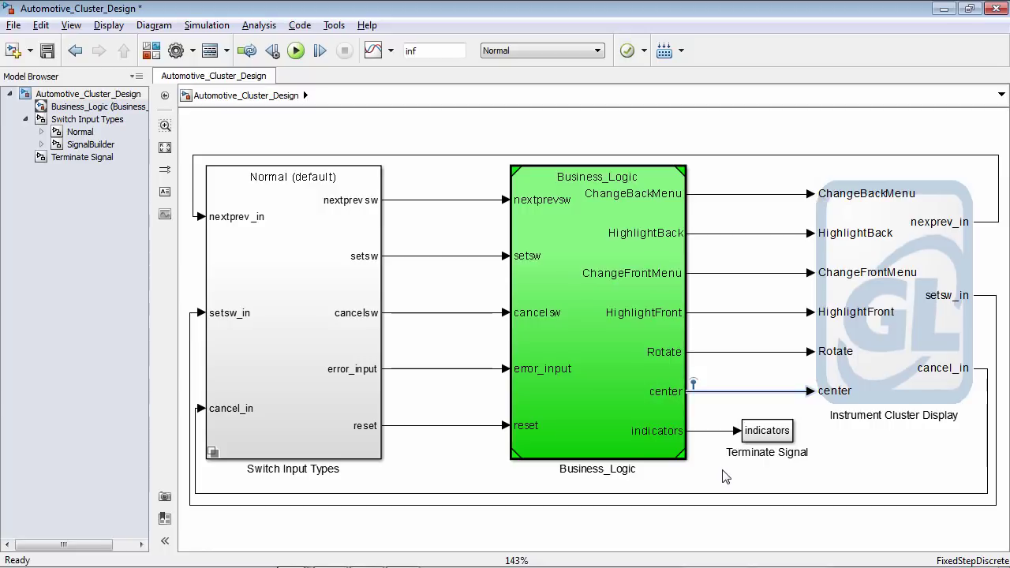
{"action": "left_click", "coordinate": [942, 10]}
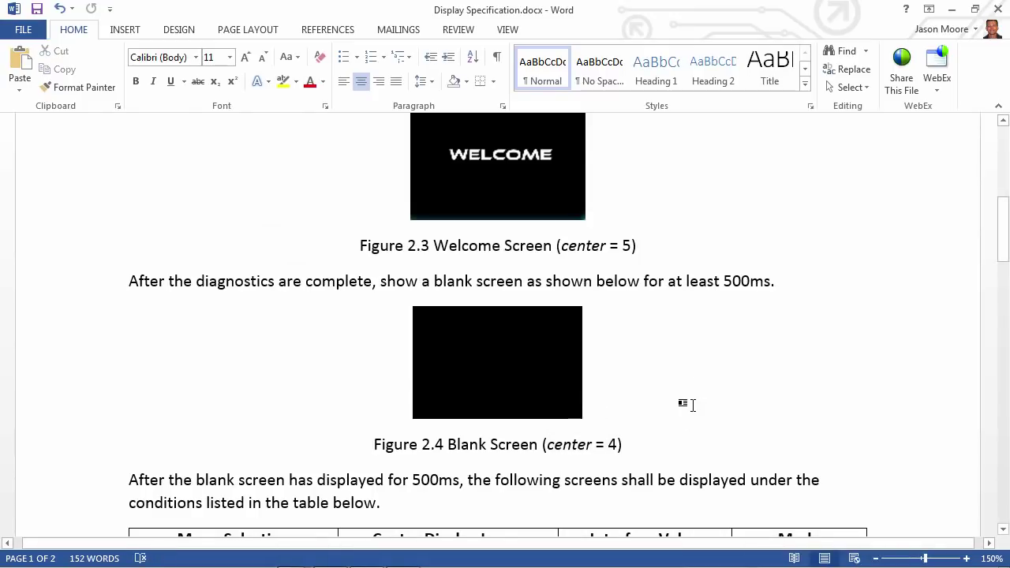
- Read the menu selection table in the specification and highlight the interface value of the Digital Speed Display row
{"action": "scroll", "coordinate": [692, 405], "scroll_direction": "down", "scroll_amount": 5}
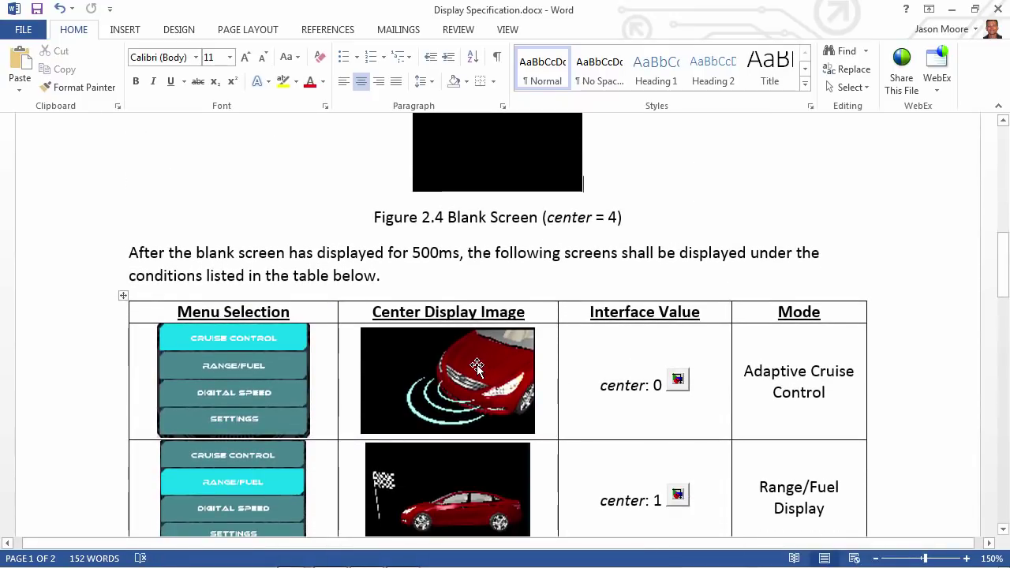
{"action": "scroll", "coordinate": [477, 366], "scroll_direction": "down", "scroll_amount": 1}
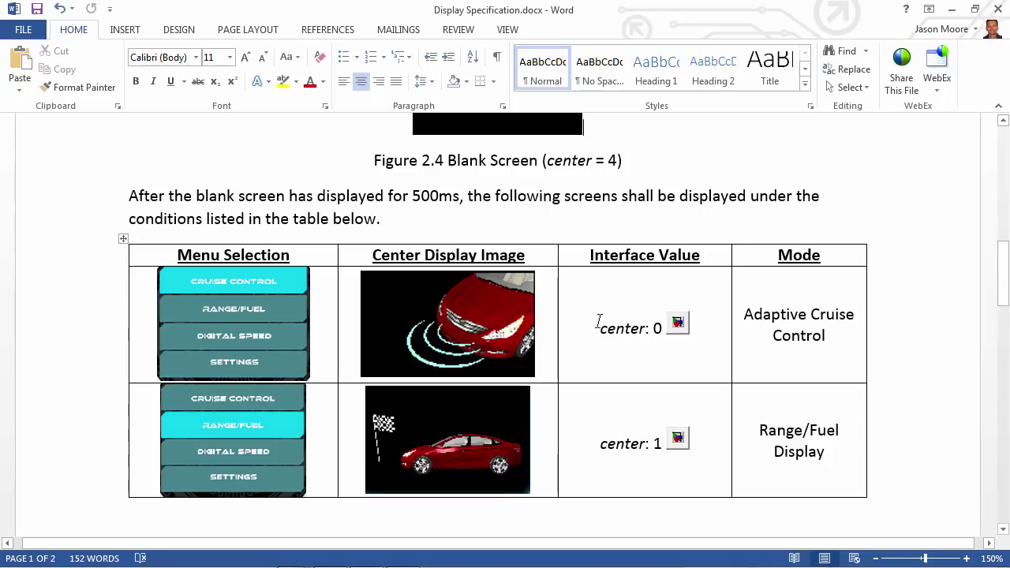
{"action": "scroll", "coordinate": [615, 341], "scroll_direction": "down", "scroll_amount": 10}
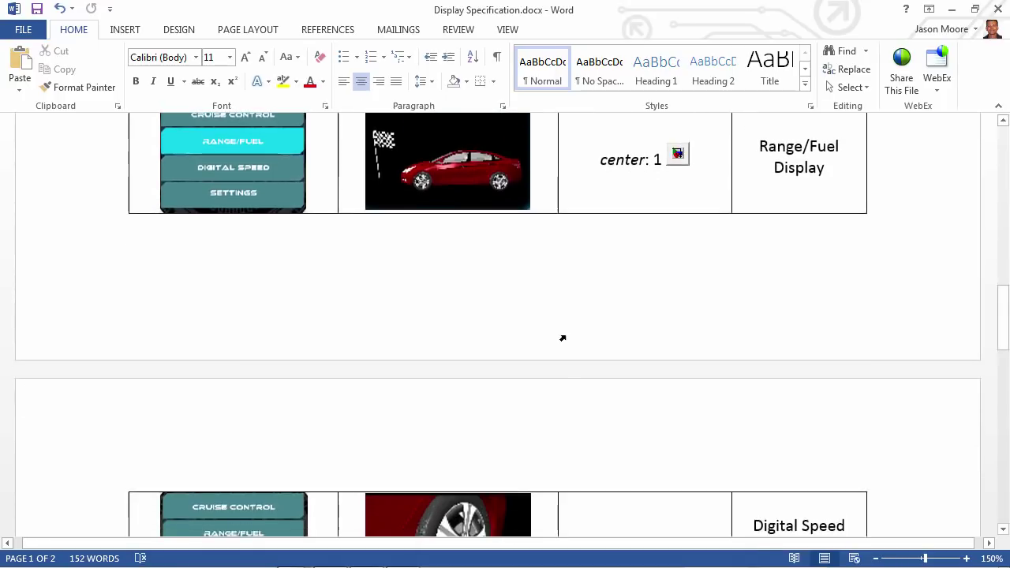
{"action": "scroll", "coordinate": [544, 336], "scroll_direction": "down", "scroll_amount": 2}
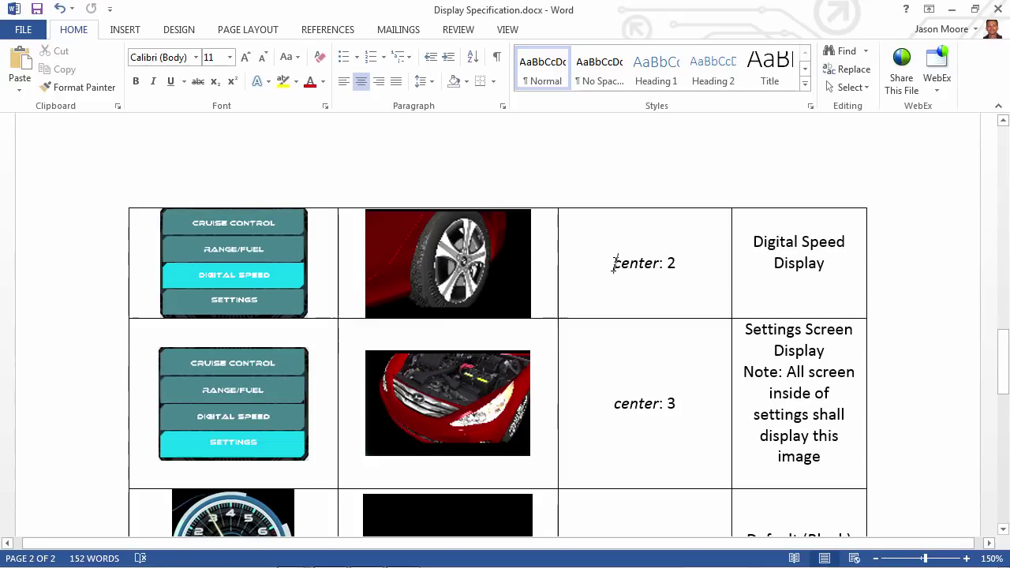
{"action": "left_click_drag", "start_coordinate": [614, 263], "coordinate": [679, 264]}
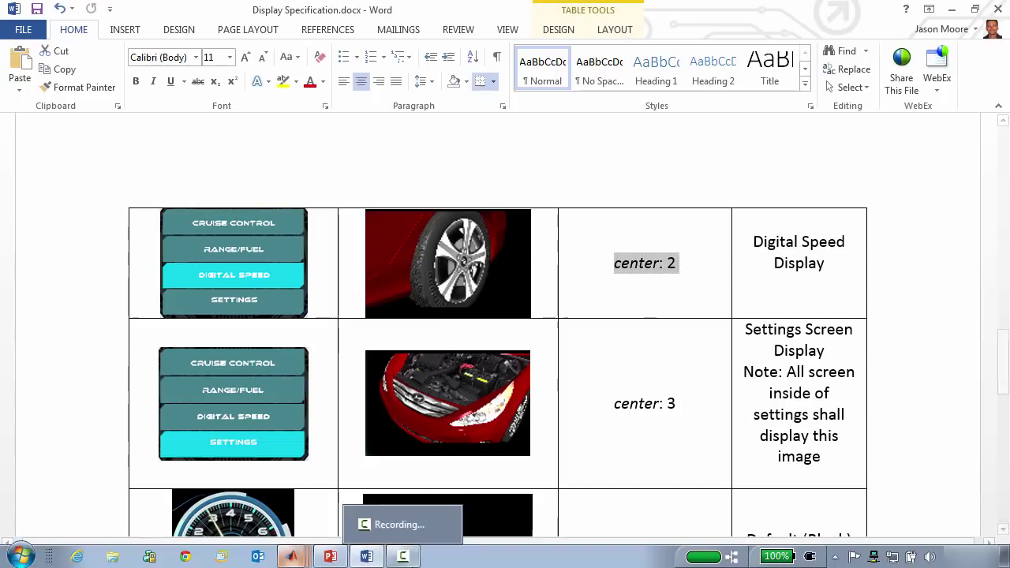
- Switch back to the Stateflow Menu Transition chart and examine CENTER_SCREEN_LOGIC, from its default transition through WELCOME_SCREEN to the outgoing STARTUP_DIAGNOSTICS.PROVEOUT_DONE condition
{"action": "mouse_move", "coordinate": [301, 560]}
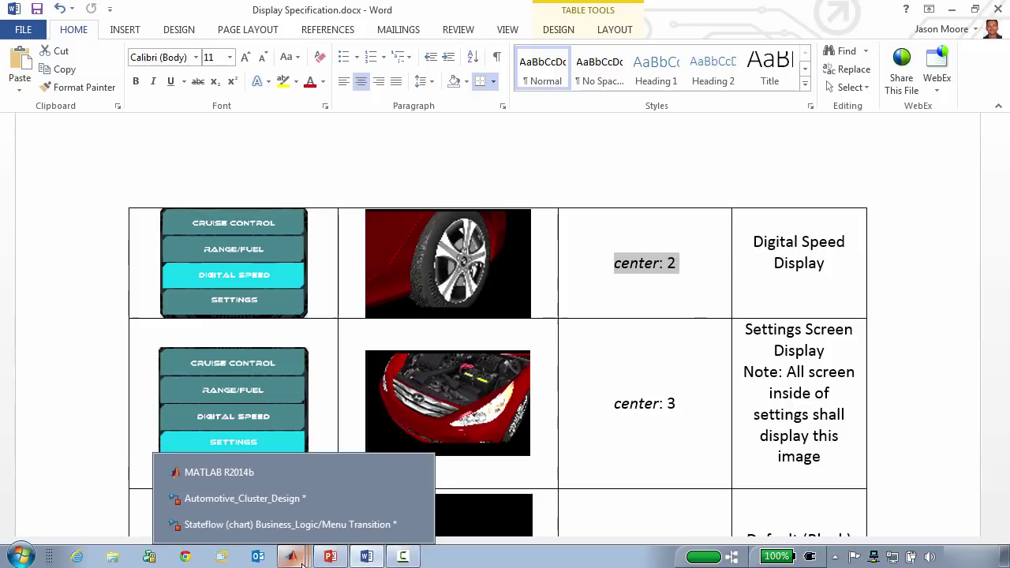
{"action": "left_click", "coordinate": [290, 524]}
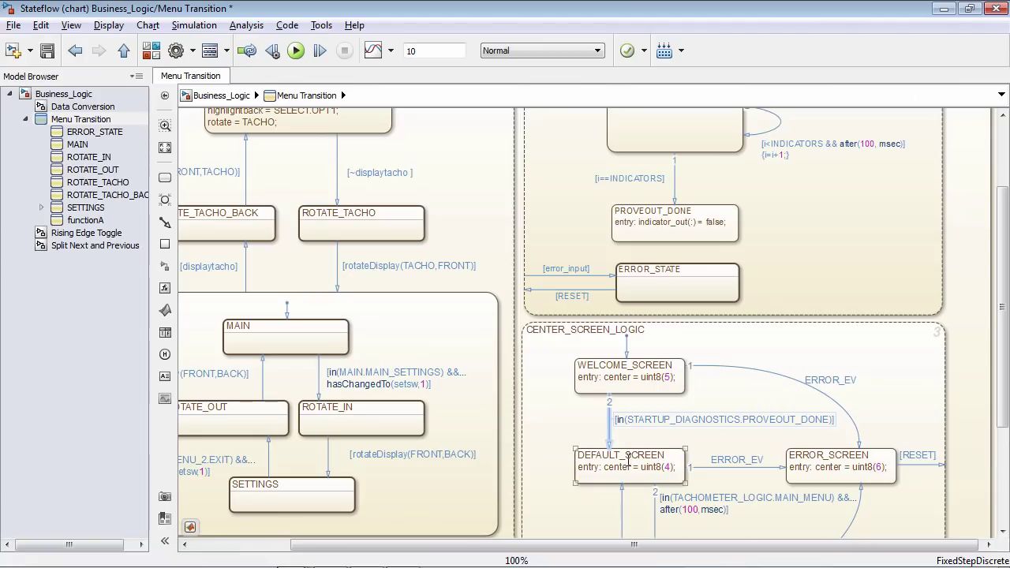
{"action": "left_click_drag", "start_coordinate": [1002, 347], "coordinate": [1004, 368]}
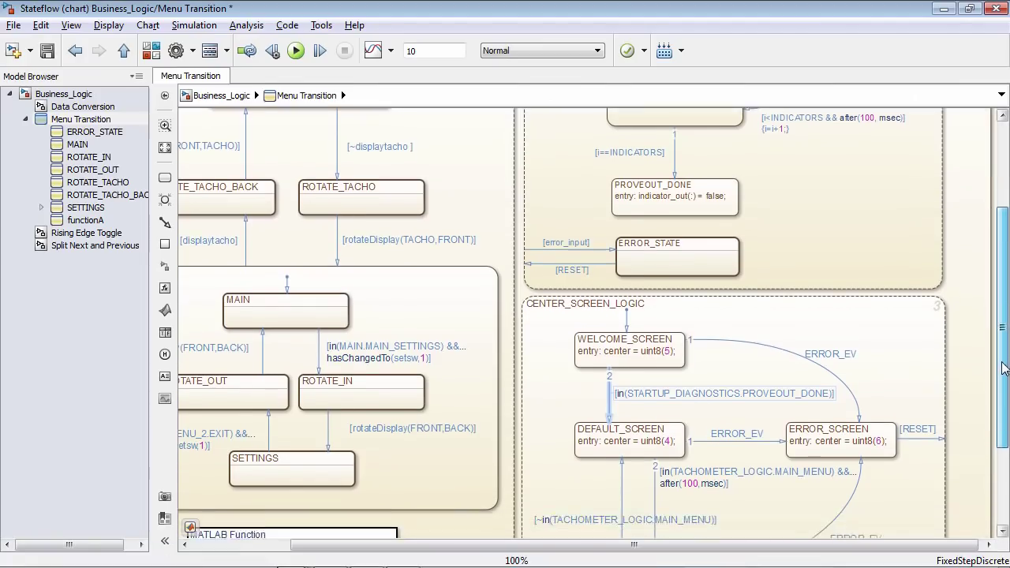
{"action": "scroll", "coordinate": [953, 376], "scroll_direction": "down", "scroll_amount": 5}
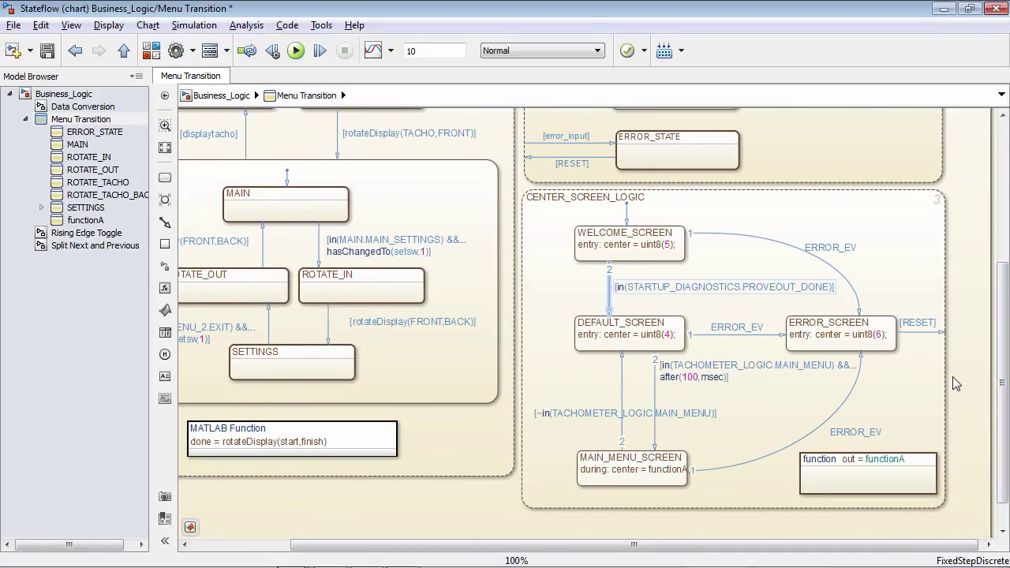
{"action": "scroll", "coordinate": [952, 377], "scroll_direction": "up", "scroll_amount": 1}
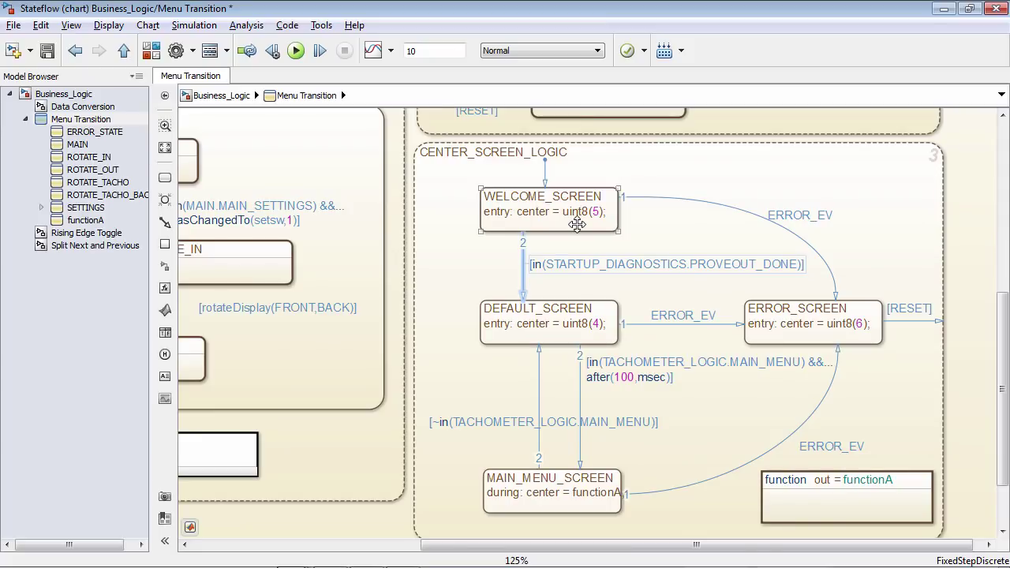
{"action": "left_click", "coordinate": [545, 169]}
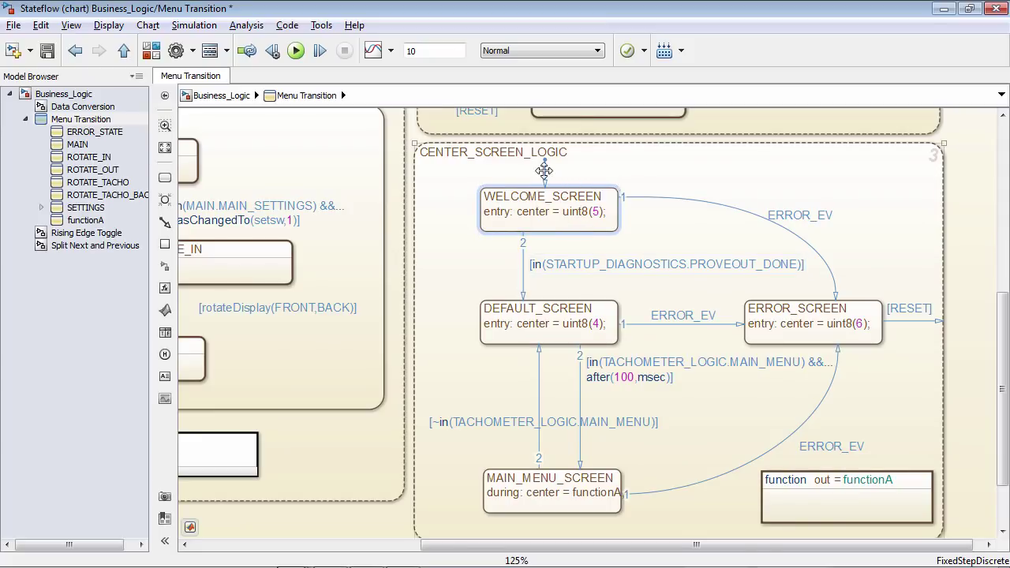
{"action": "left_click", "coordinate": [543, 212]}
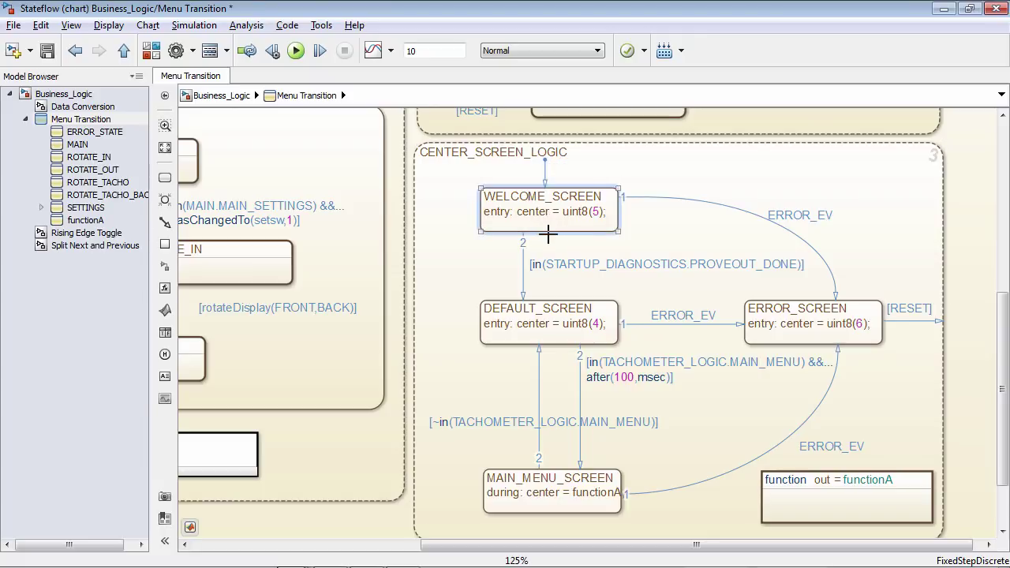
{"action": "left_click", "coordinate": [544, 265]}
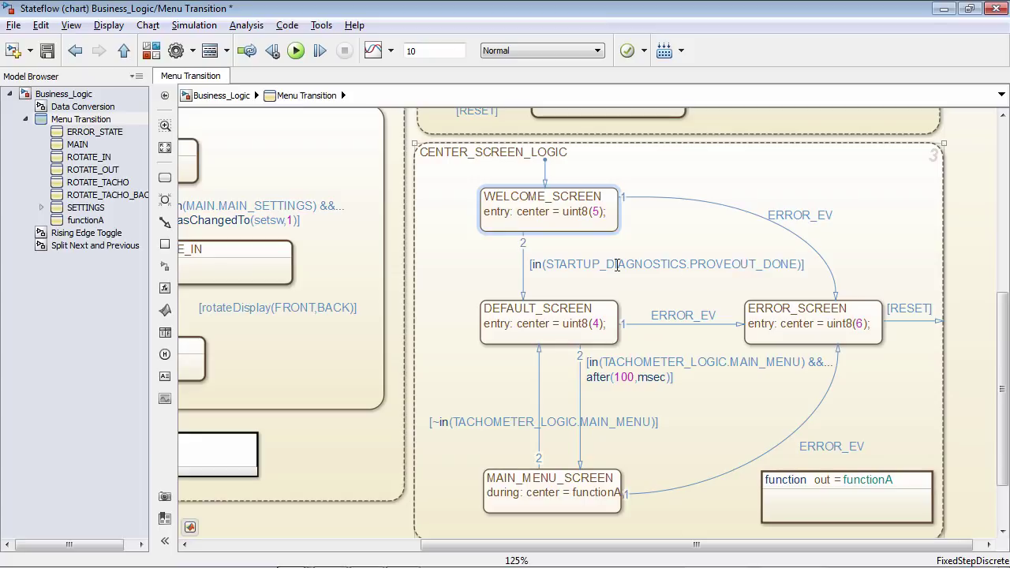
- Examine DEFAULT_SCREEN, MAIN_MENU_SCREEN and the functionA call that MAIN_MENU_SCREEN uses to set center
{"action": "left_click", "coordinate": [547, 334]}
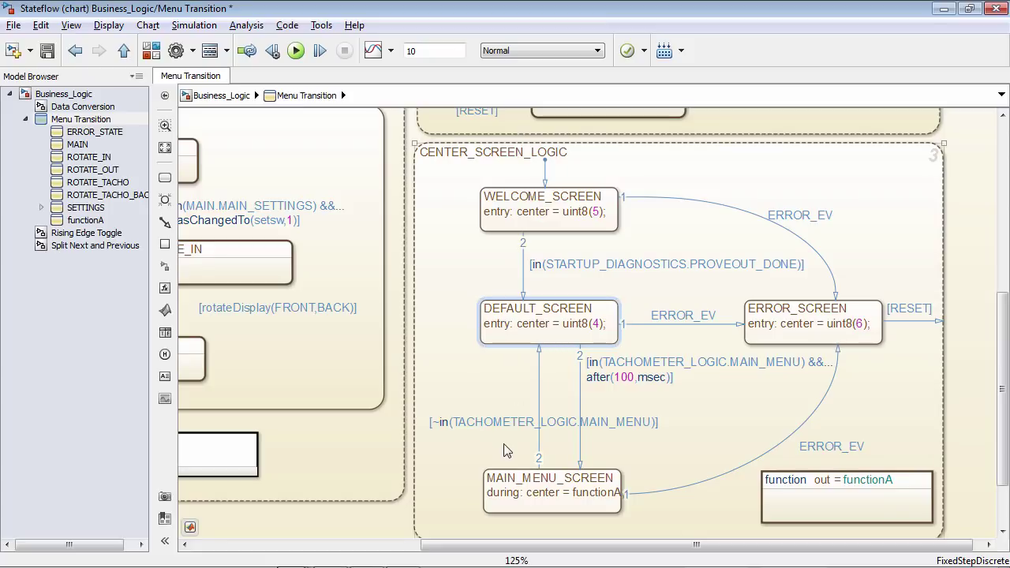
{"action": "left_click", "coordinate": [502, 503]}
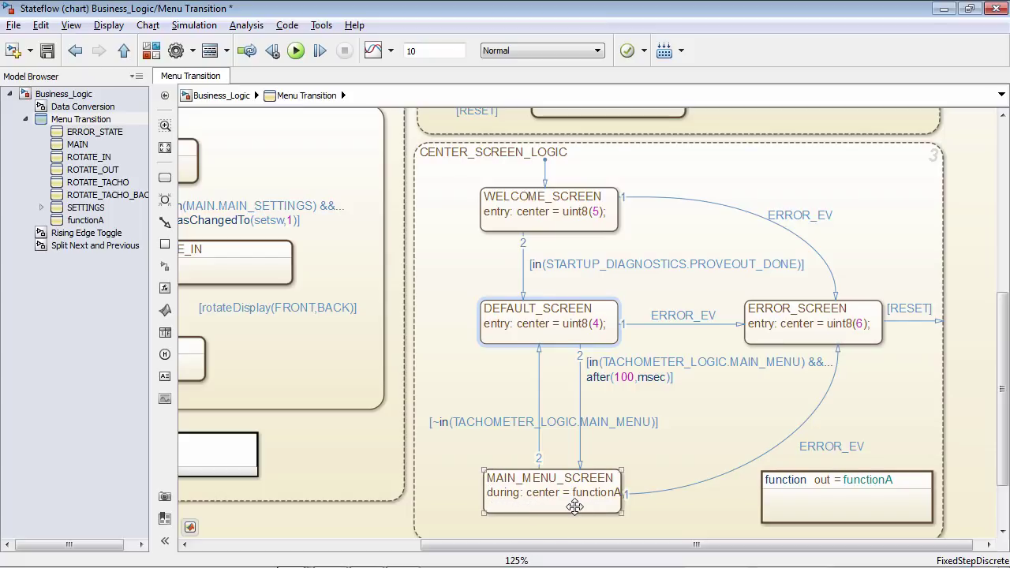
{"action": "left_click", "coordinate": [817, 496]}
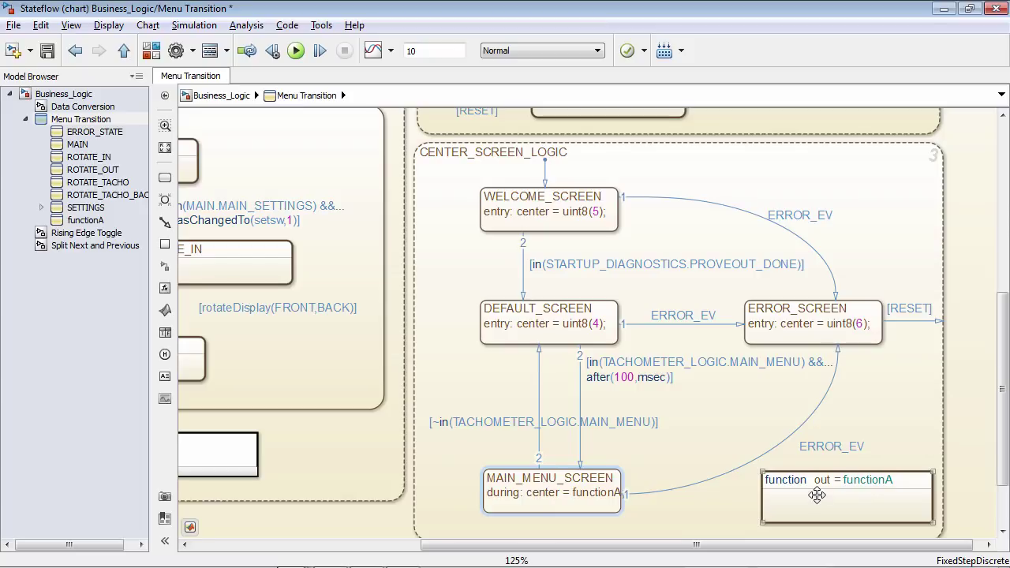
{"action": "left_click", "coordinate": [536, 493]}
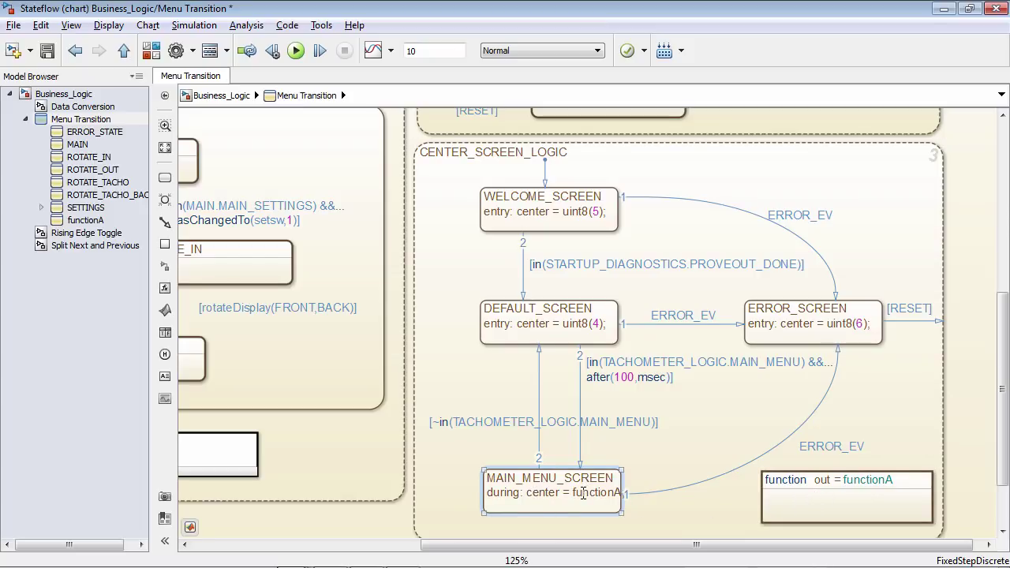
{"action": "left_click", "coordinate": [796, 500]}
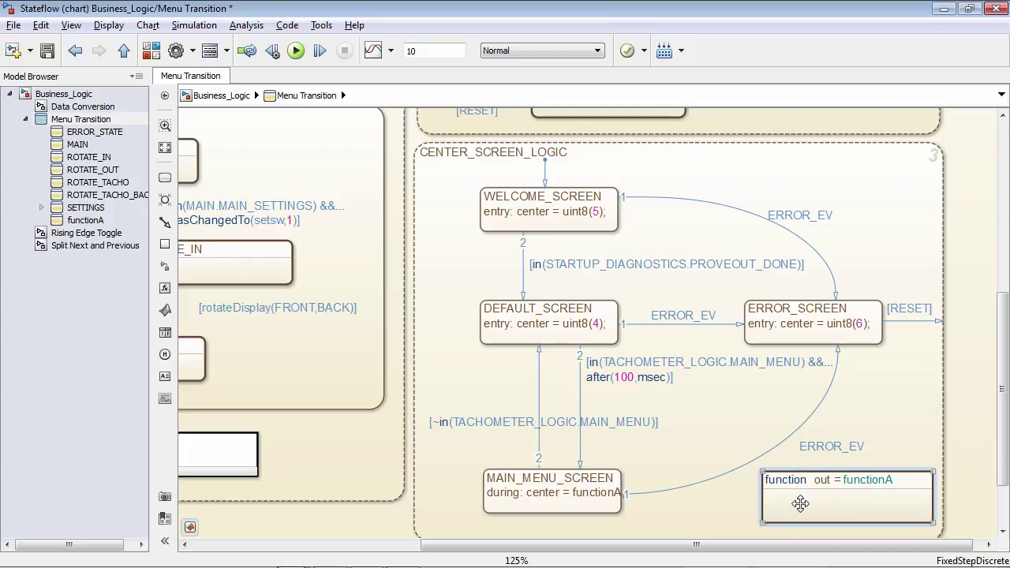
- Open functionA and examine its ACC_FOLLOW_STATUS, RANGE_FUEL_DISPLAY and DIGITAL_SPEED_DISPLAY transitions
{"action": "double_click", "coordinate": [800, 504]}
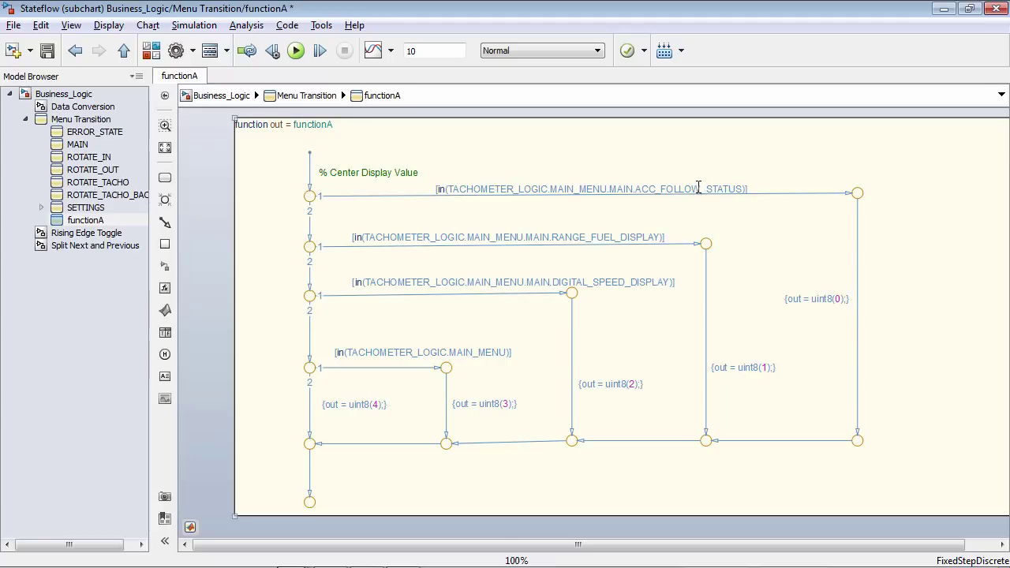
{"action": "left_click", "coordinate": [770, 193]}
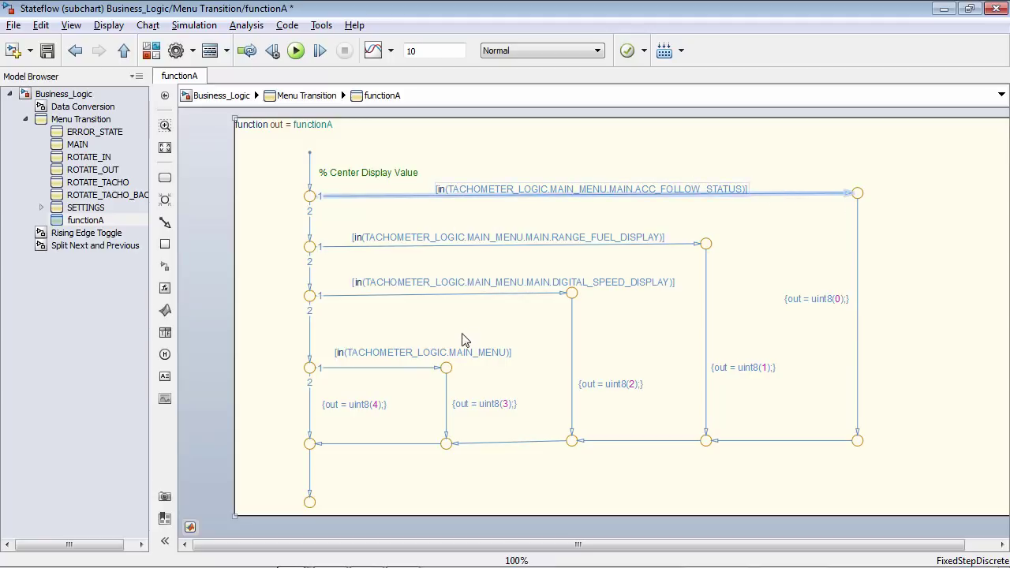
{"action": "left_click", "coordinate": [559, 244]}
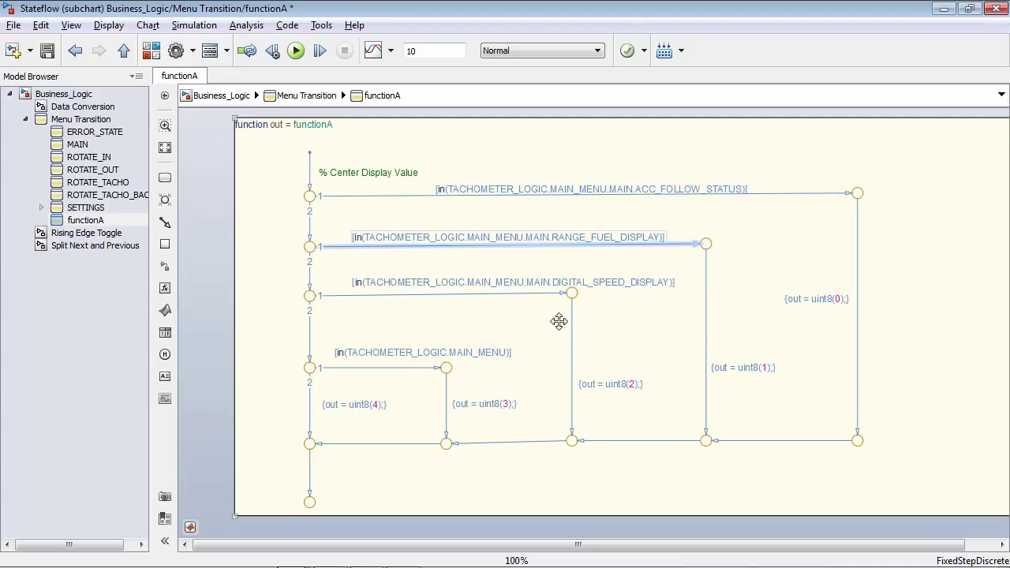
{"action": "left_click", "coordinate": [510, 294]}
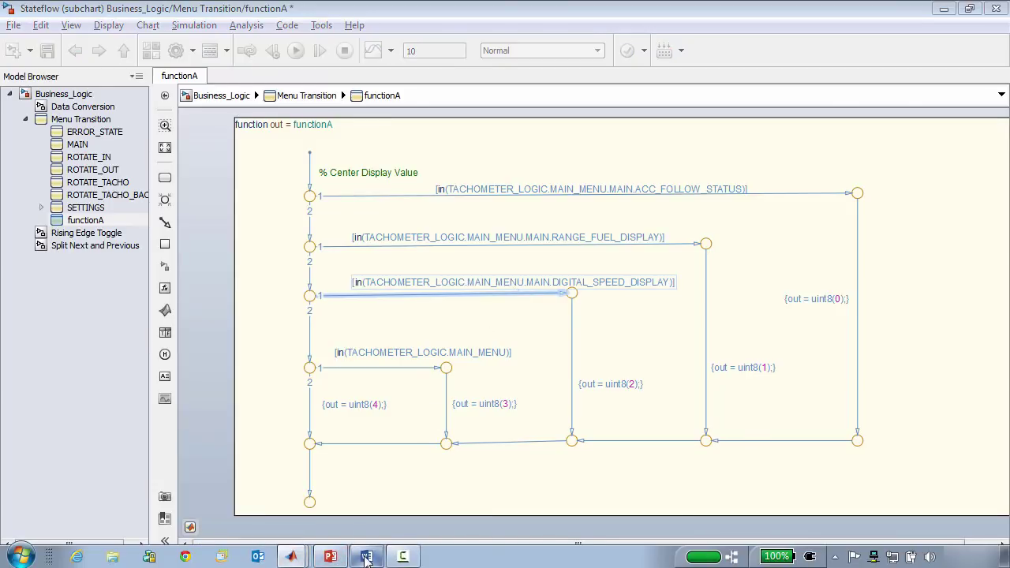
- Check the "center: 2" selection in the Word specification and link functionA's DIGITAL_SPEED_DISPLAY transition to it as a requirement
{"action": "left_click", "coordinate": [366, 557]}
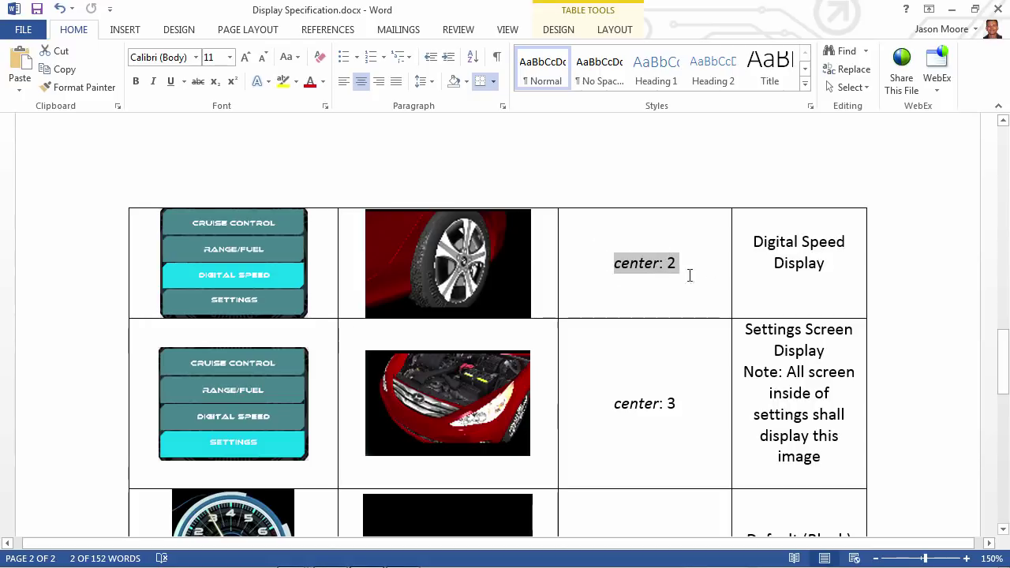
{"action": "left_click", "coordinate": [954, 13]}
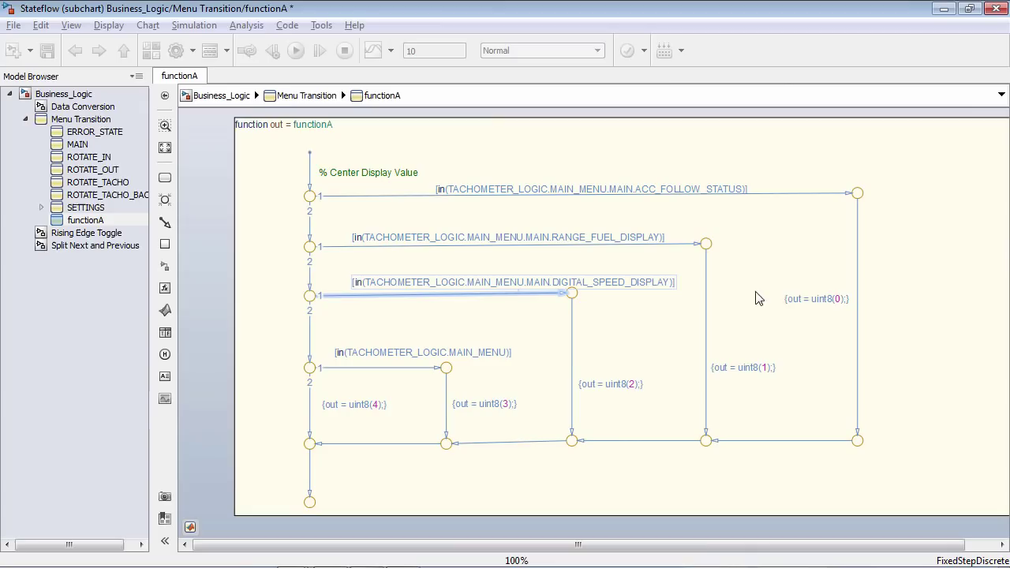
{"action": "right_click", "coordinate": [509, 295]}
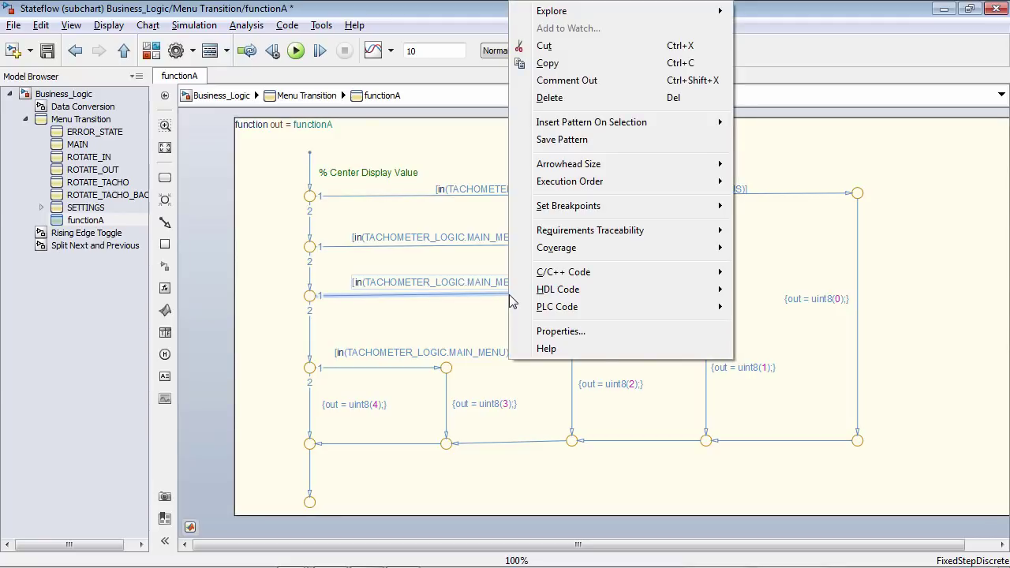
{"action": "mouse_move", "coordinate": [580, 235]}
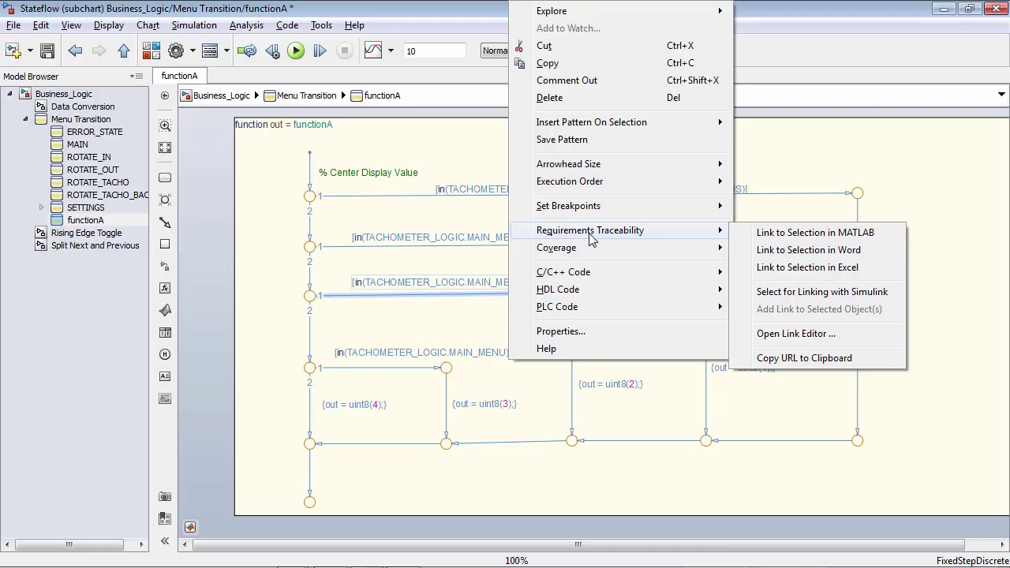
{"action": "left_click", "coordinate": [779, 251]}
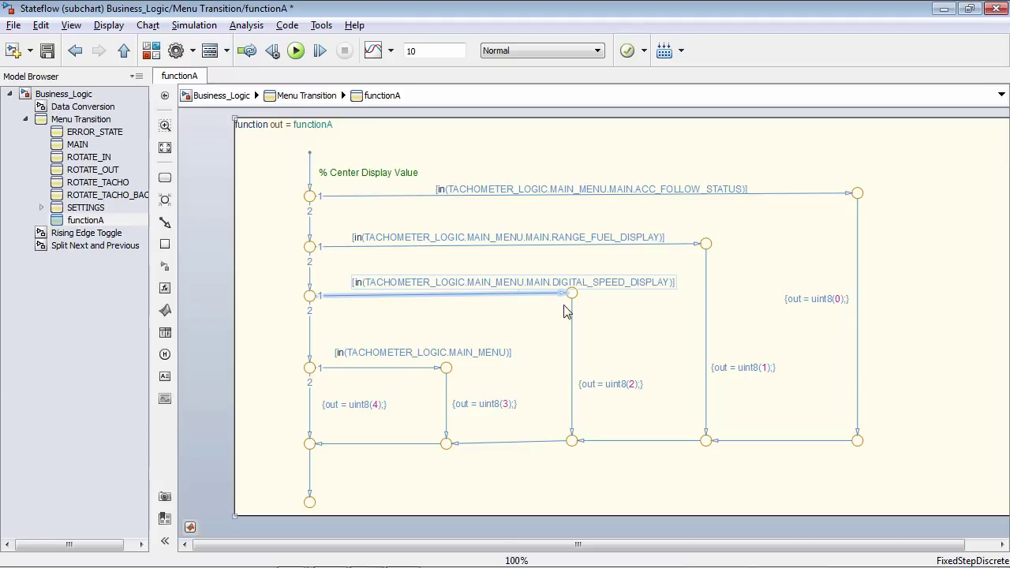
- Switch to Display Specification.docx in Word and follow the Simulink link beside "center: 2" to its transition in the model
{"action": "mouse_move", "coordinate": [331, 556]}
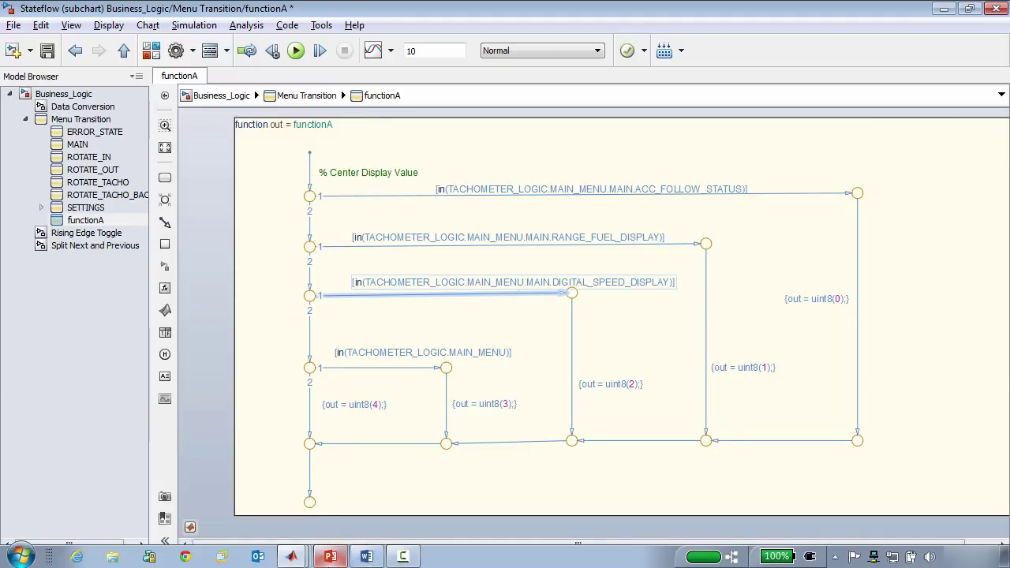
{"action": "left_click", "coordinate": [366, 556]}
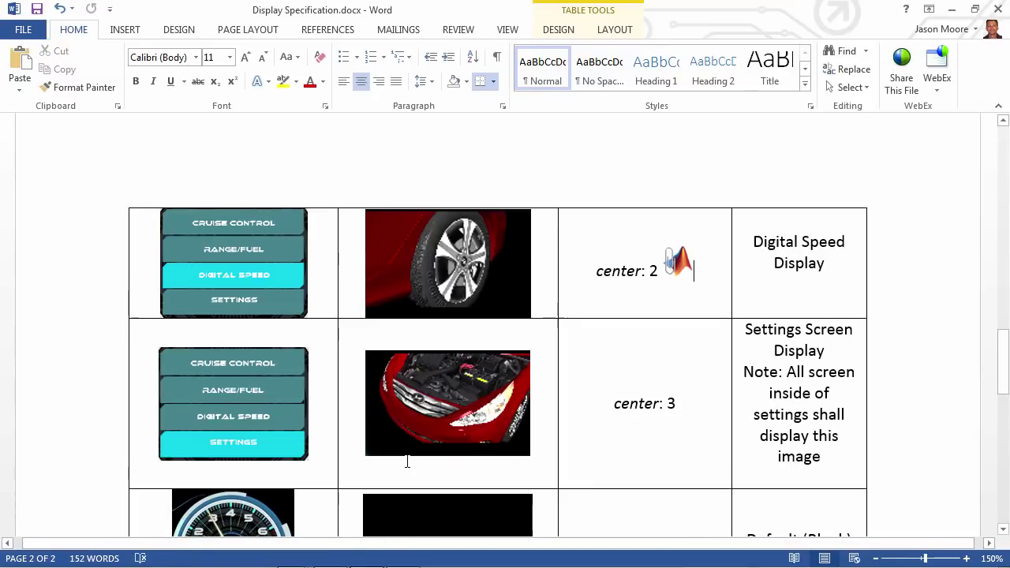
{"action": "left_click", "coordinate": [681, 267], "text": "ctrl"}
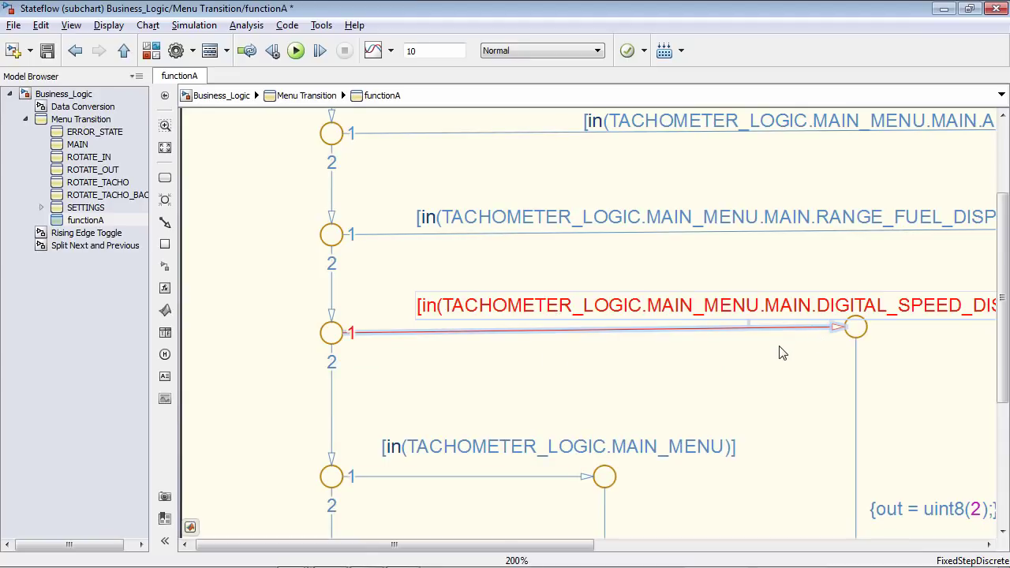
- Follow the DIGITAL_SPEED_DISPLAY transition's "center: 2" requirement link to Word, and return to the full functionA diagram
{"action": "left_click", "coordinate": [700, 328]}
{"action": "right_click", "coordinate": [701, 328]}
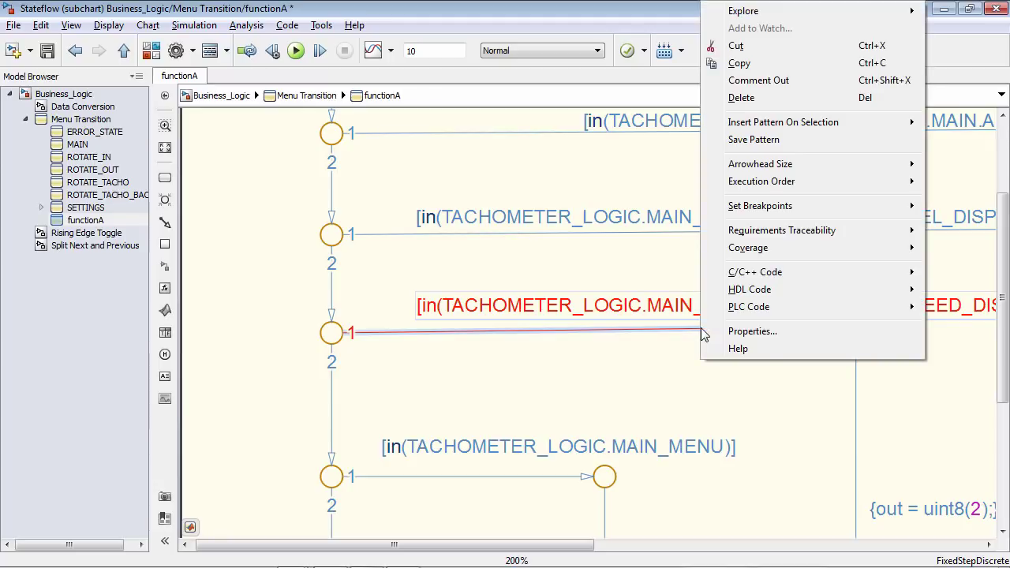
{"action": "mouse_move", "coordinate": [742, 237]}
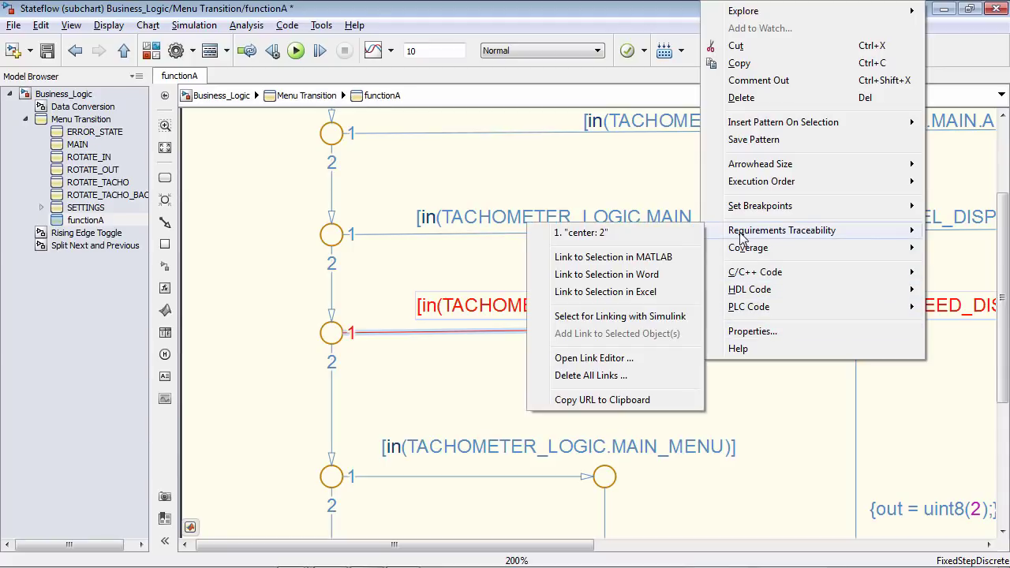
{"action": "left_click", "coordinate": [582, 233]}
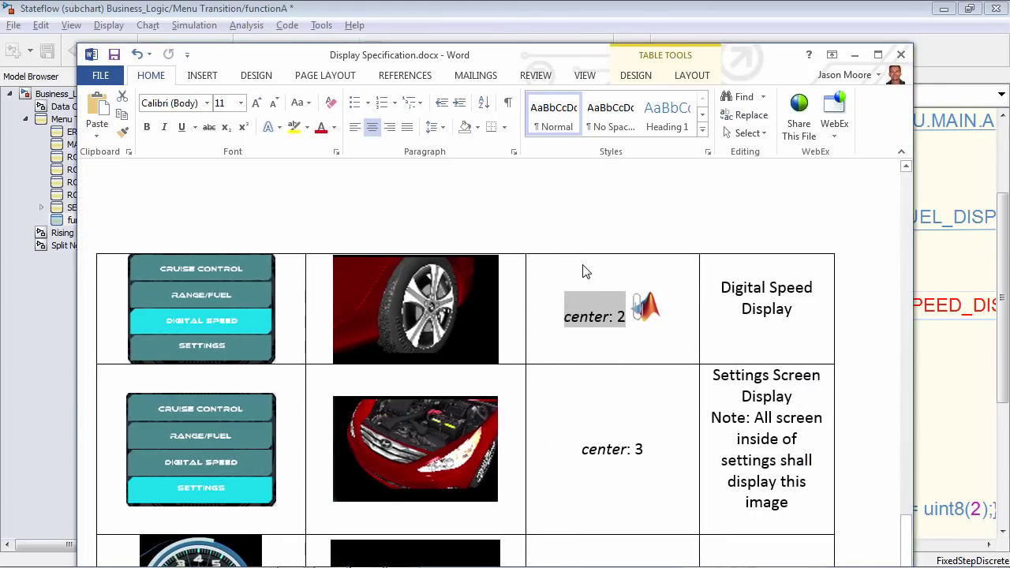
{"action": "left_click", "coordinate": [855, 54]}
{"action": "left_click", "coordinate": [265, 298]}
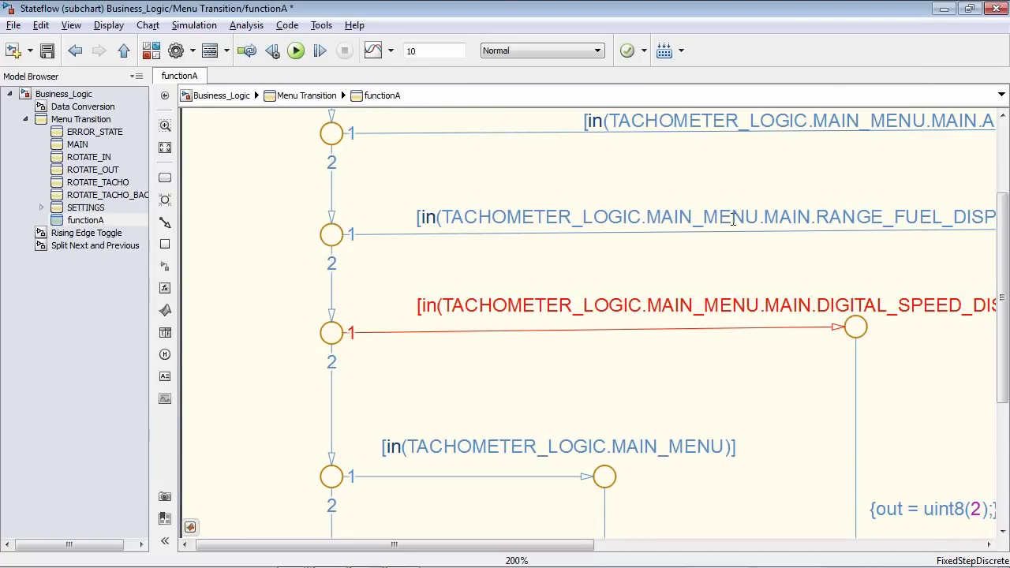
{"action": "key", "text": "space"}
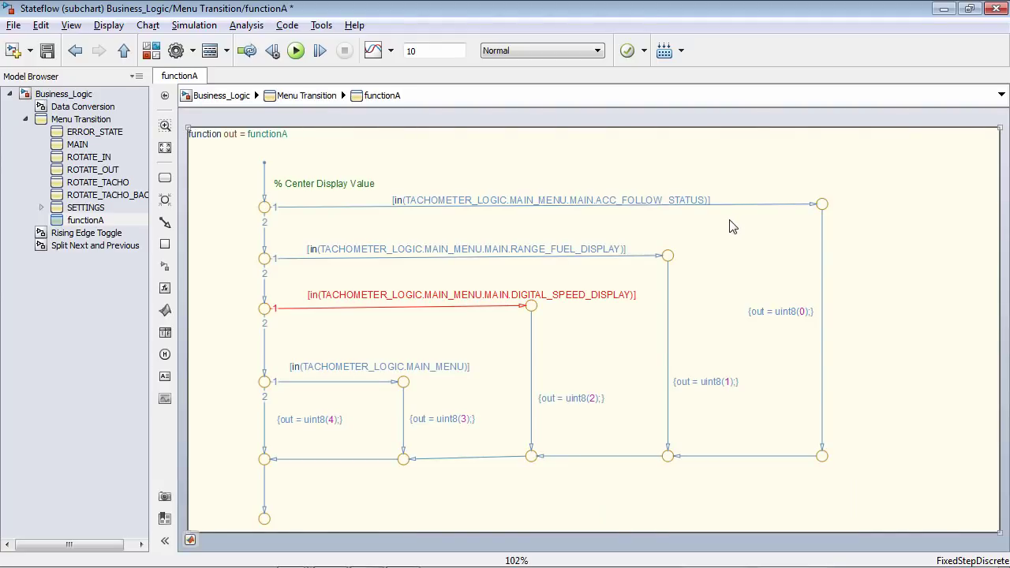
- Highlight all model objects that have requirement links, and move the Requirements Details window off the functionA diagram
{"action": "left_click", "coordinate": [248, 26]}
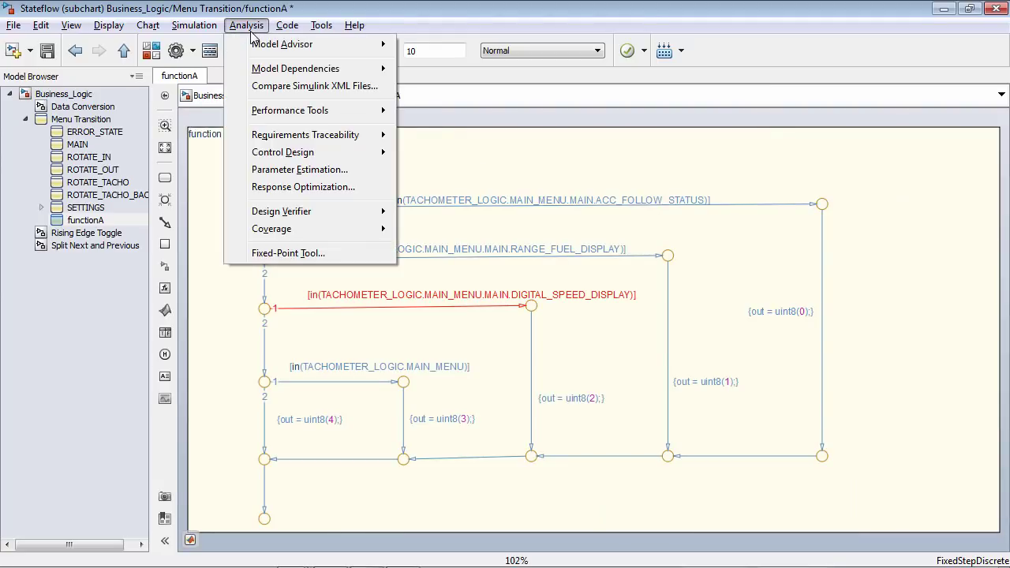
{"action": "mouse_move", "coordinate": [291, 142]}
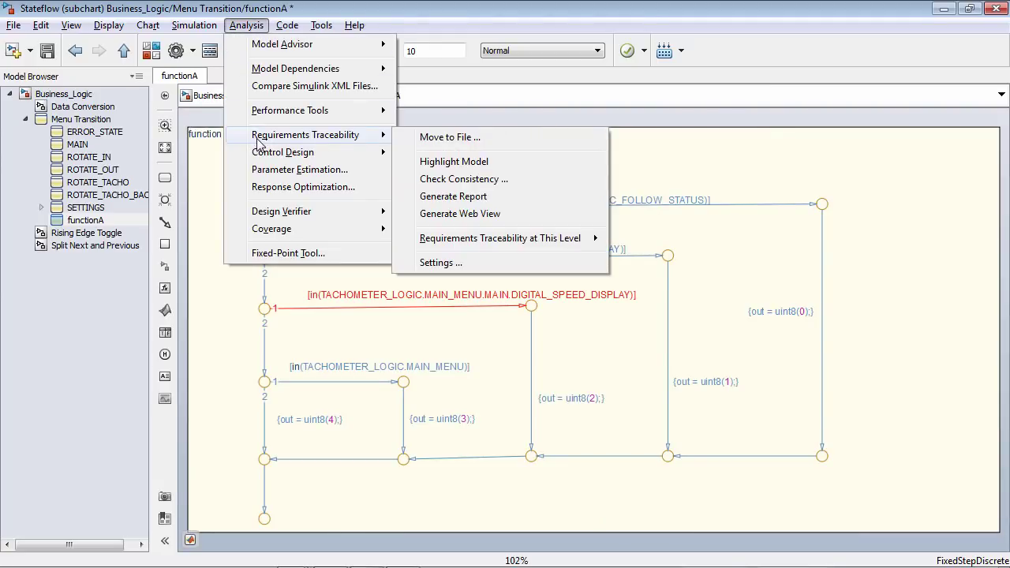
{"action": "left_click", "coordinate": [444, 163]}
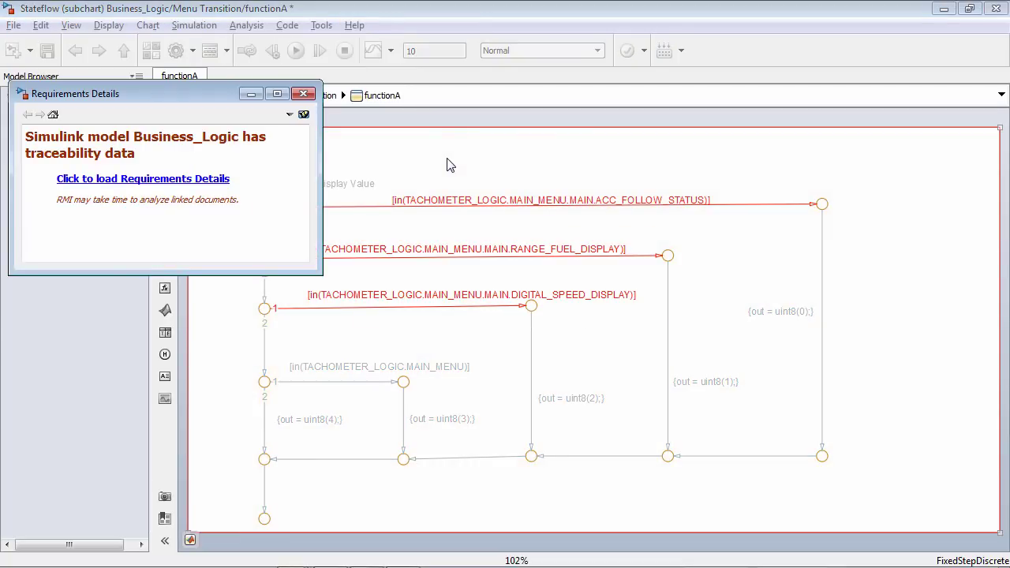
{"action": "left_click_drag", "start_coordinate": [214, 96], "coordinate": [167, 102]}
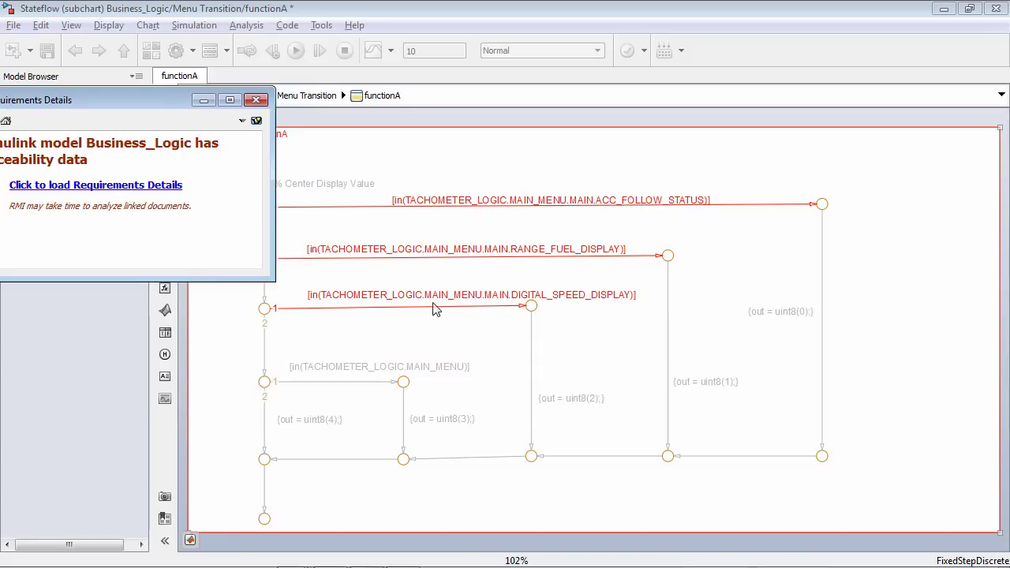
- Examine the requirement highlighting in the Menu Transition chart, and reopen functionA to inspect its unlinked {out = uint8(2);} transition
{"action": "left_click", "coordinate": [316, 95]}
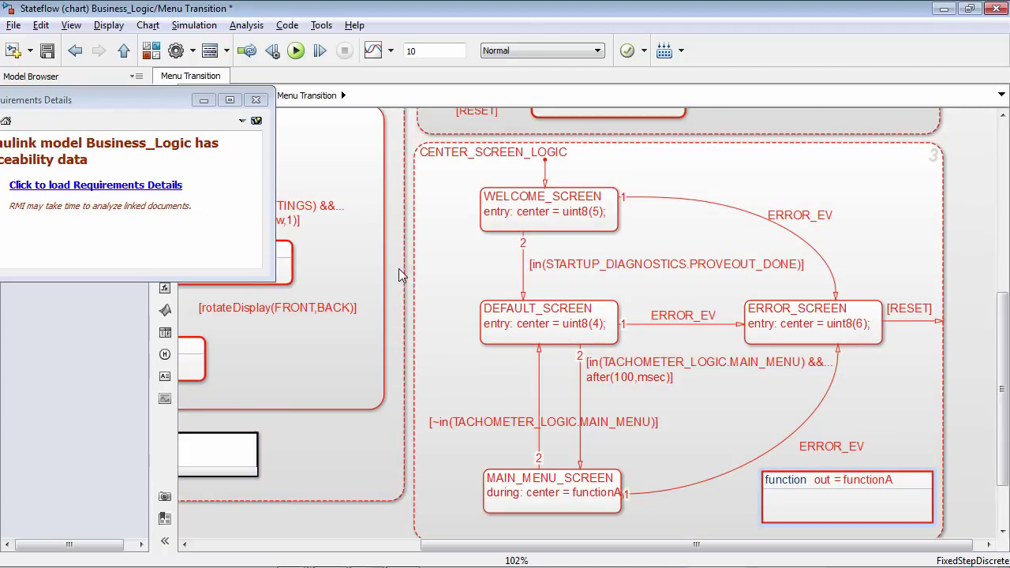
{"action": "scroll", "coordinate": [419, 289], "scroll_direction": "down", "scroll_amount": 2}
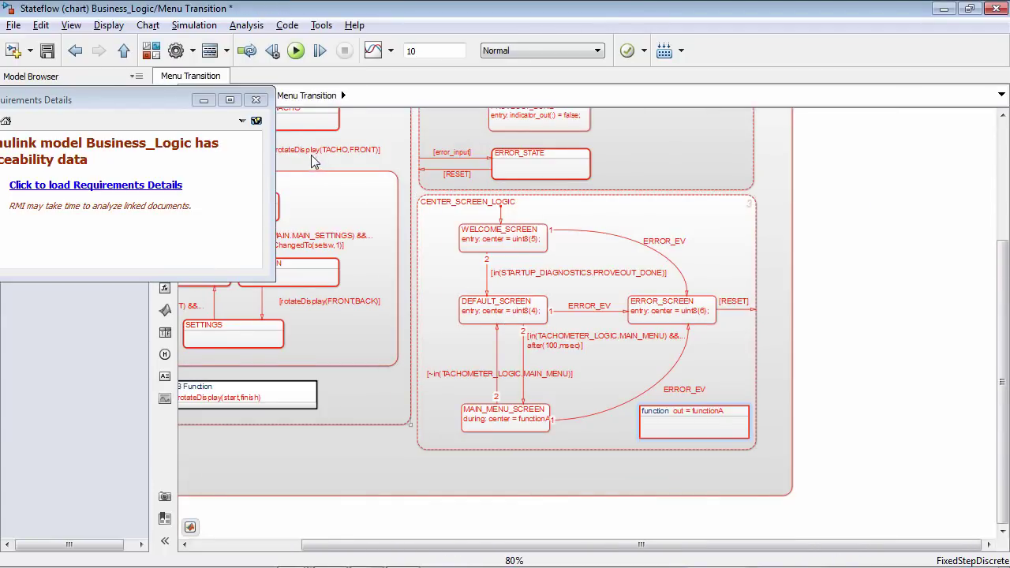
{"action": "left_click", "coordinate": [598, 394]}
{"action": "left_click", "coordinate": [675, 426]}
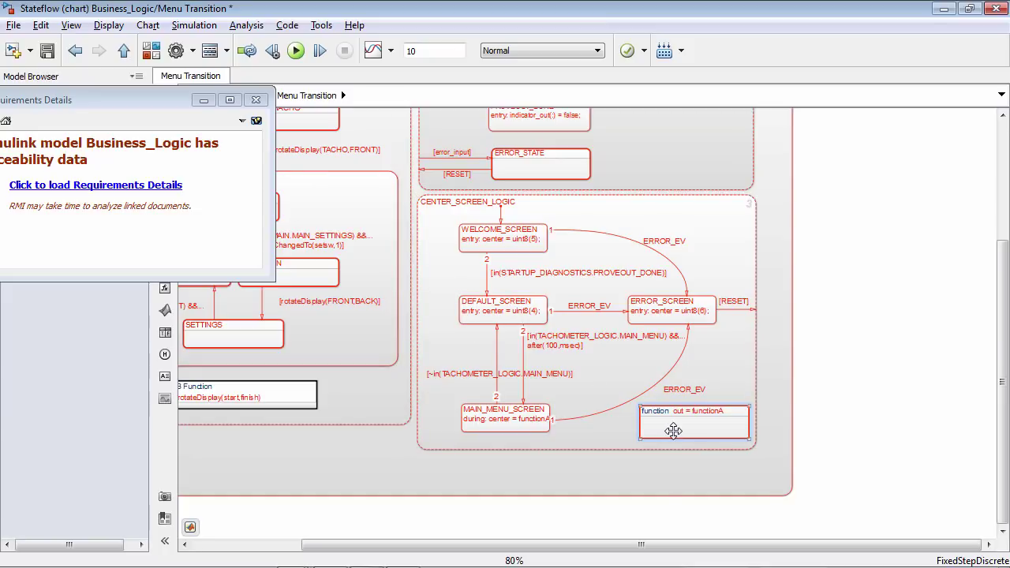
{"action": "double_click", "coordinate": [676, 426]}
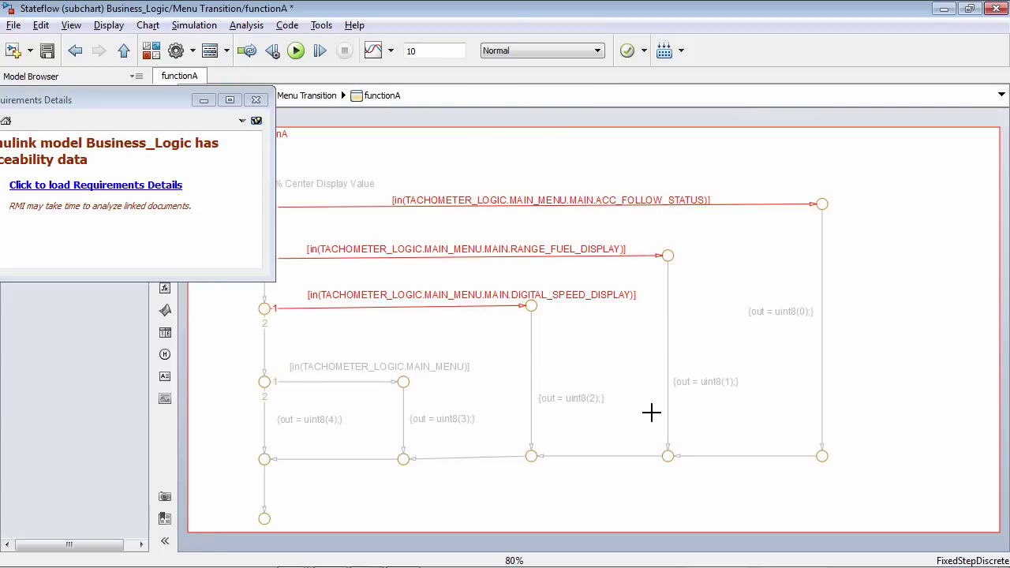
{"action": "left_click", "coordinate": [531, 334]}
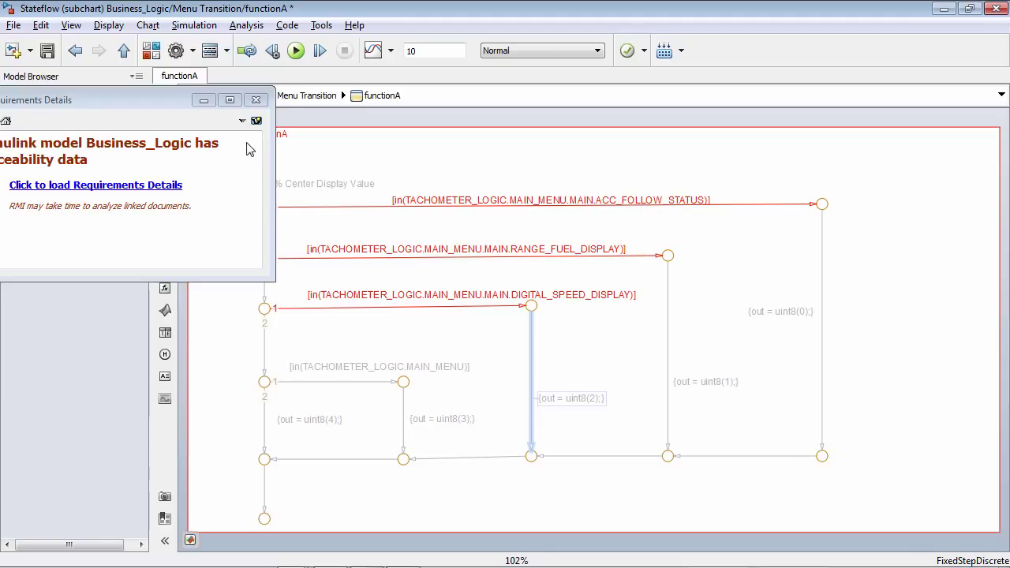
- Turn off the requirements highlighting and return to the Menu Transition chart to view MAIN_MENU beside CENTER_SCREEN_LOGIC
{"action": "left_click", "coordinate": [246, 25]}
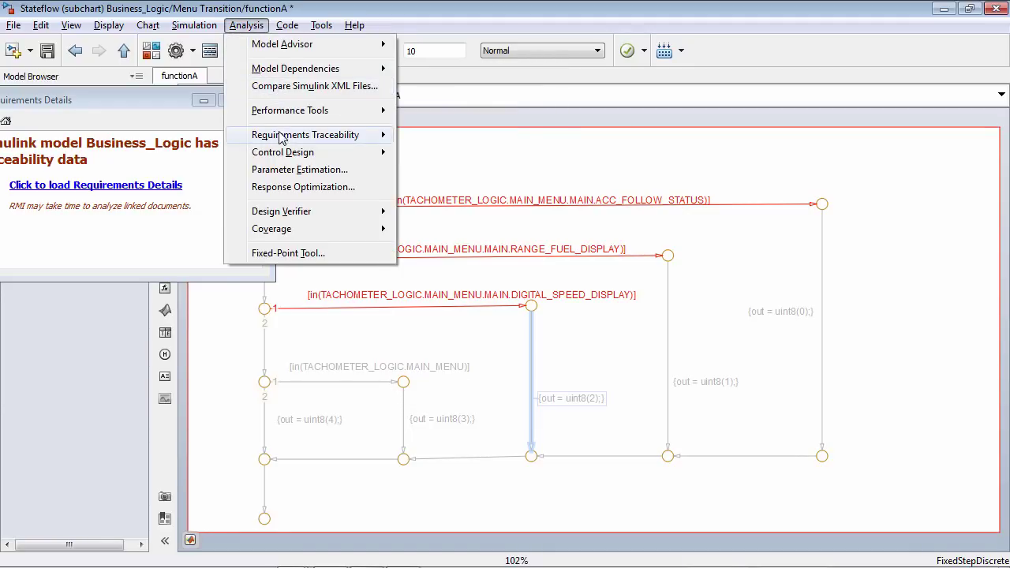
{"action": "mouse_move", "coordinate": [316, 135]}
{"action": "left_click", "coordinate": [458, 163]}
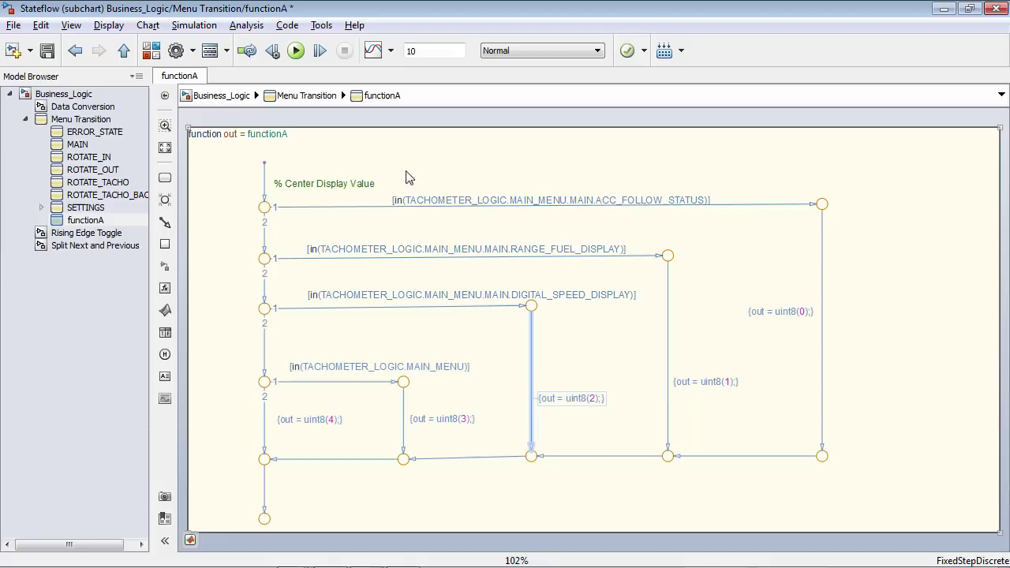
{"action": "left_click", "coordinate": [289, 95]}
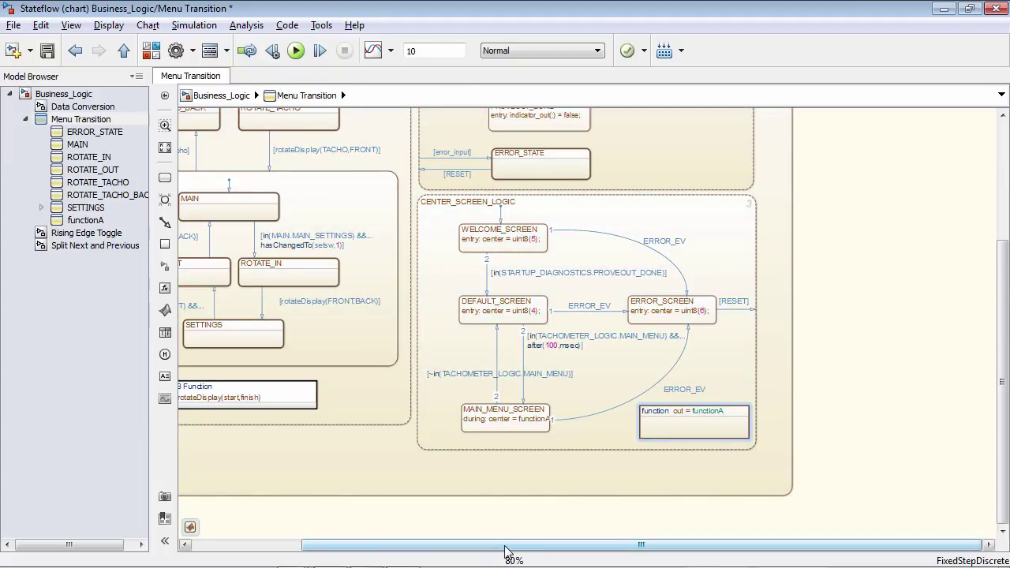
{"action": "left_click_drag", "start_coordinate": [510, 545], "coordinate": [426, 544]}
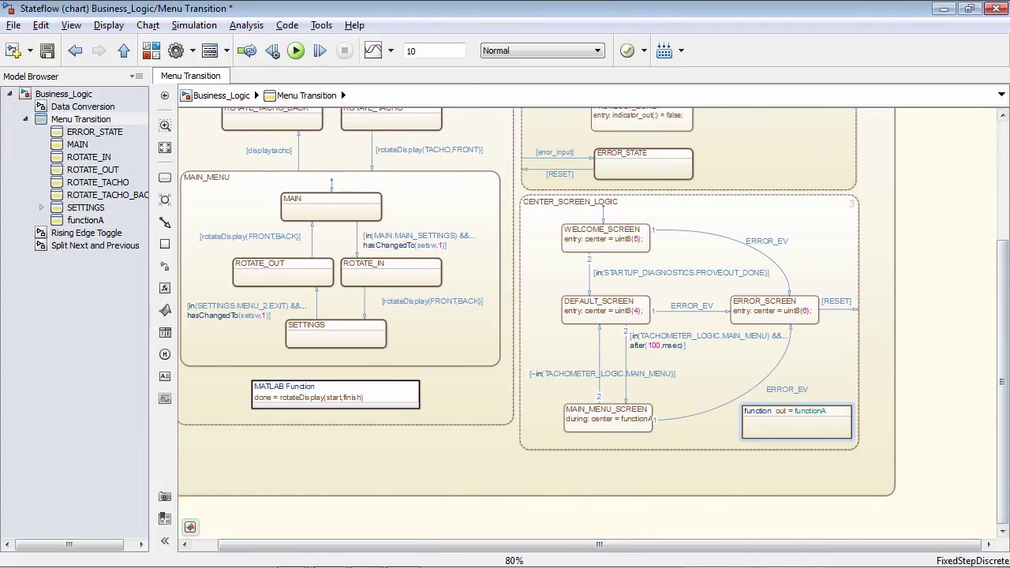
- Run the Automotive_Cluster_Design simulation, and resize the Instrument Cluster Display window so that both gauges fit
{"action": "left_click_drag", "start_coordinate": [996, 333], "coordinate": [996, 218]}
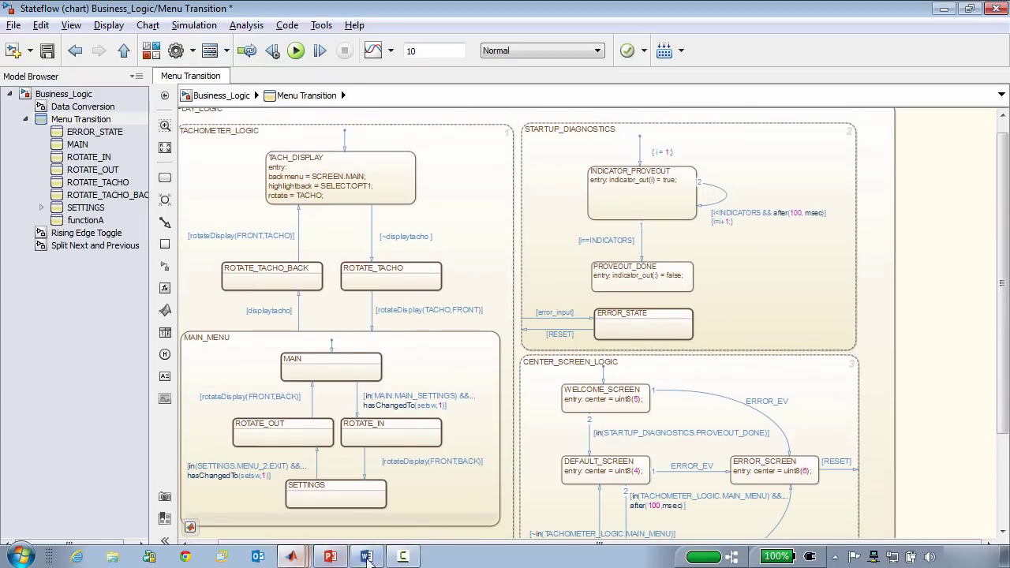
{"action": "mouse_move", "coordinate": [300, 558]}
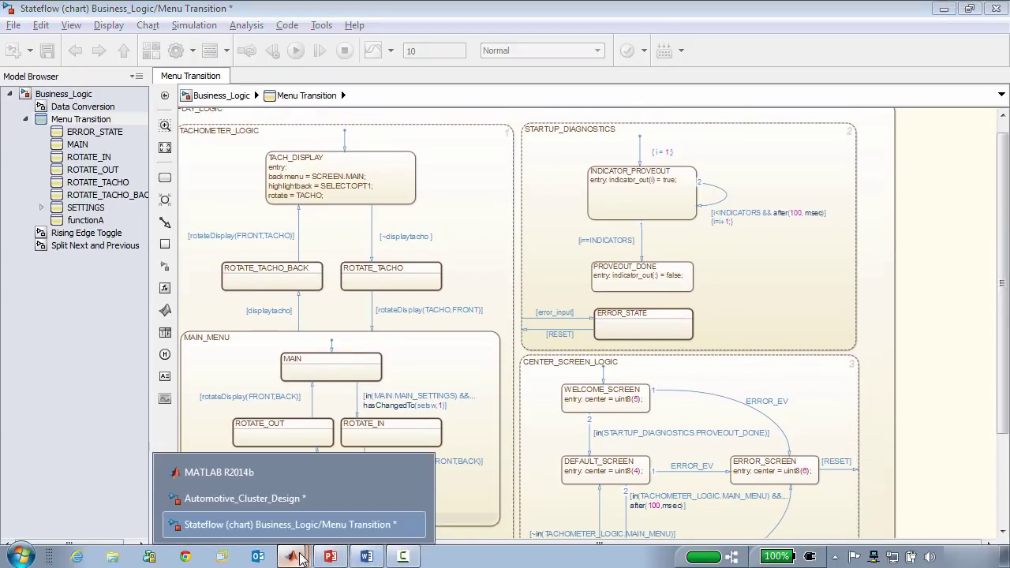
{"action": "left_click", "coordinate": [284, 496]}
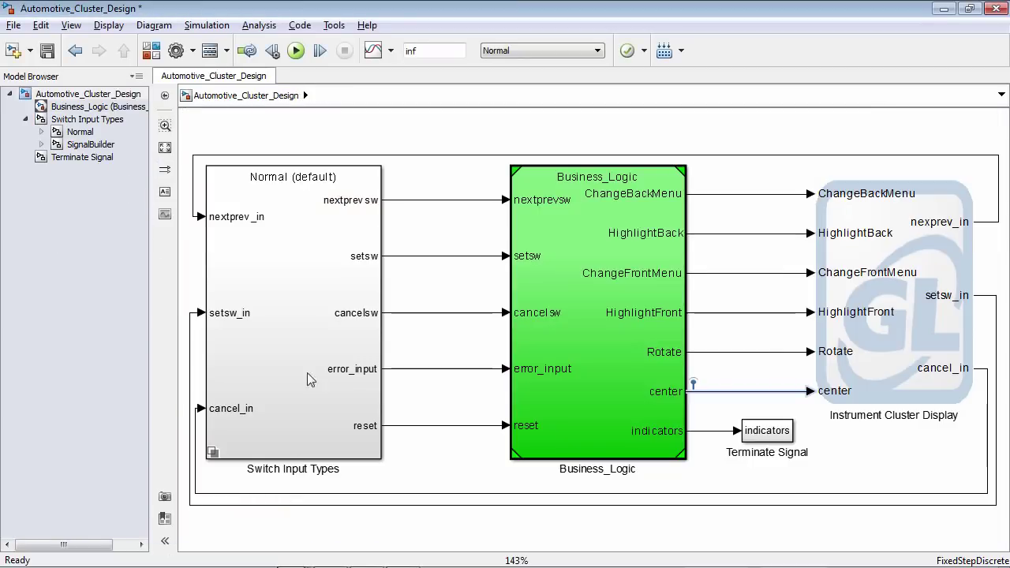
{"action": "left_click", "coordinate": [296, 52]}
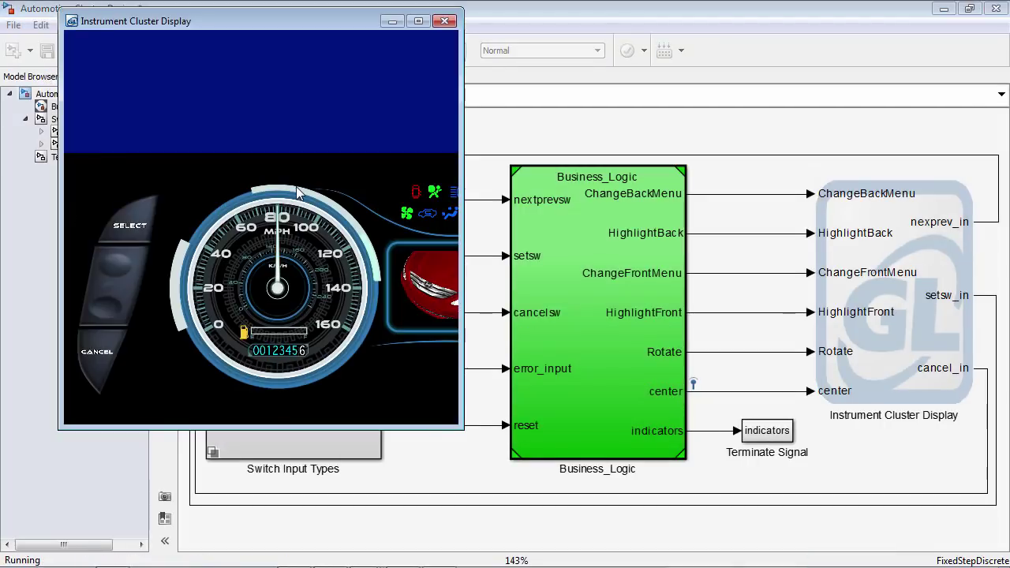
{"action": "left_click_drag", "start_coordinate": [461, 428], "coordinate": [733, 317]}
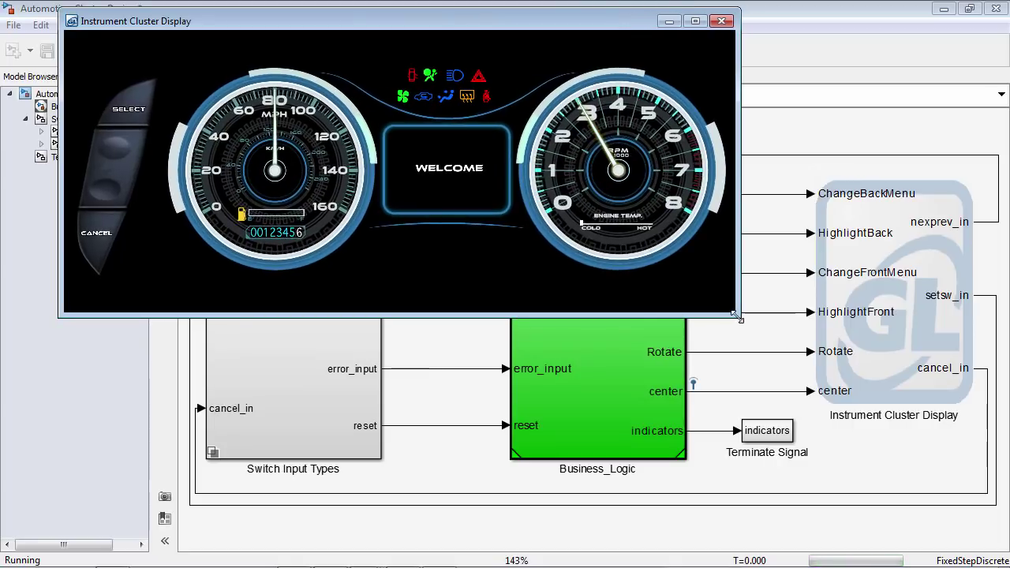
{"action": "left_click_drag", "start_coordinate": [453, 23], "coordinate": [407, 52]}
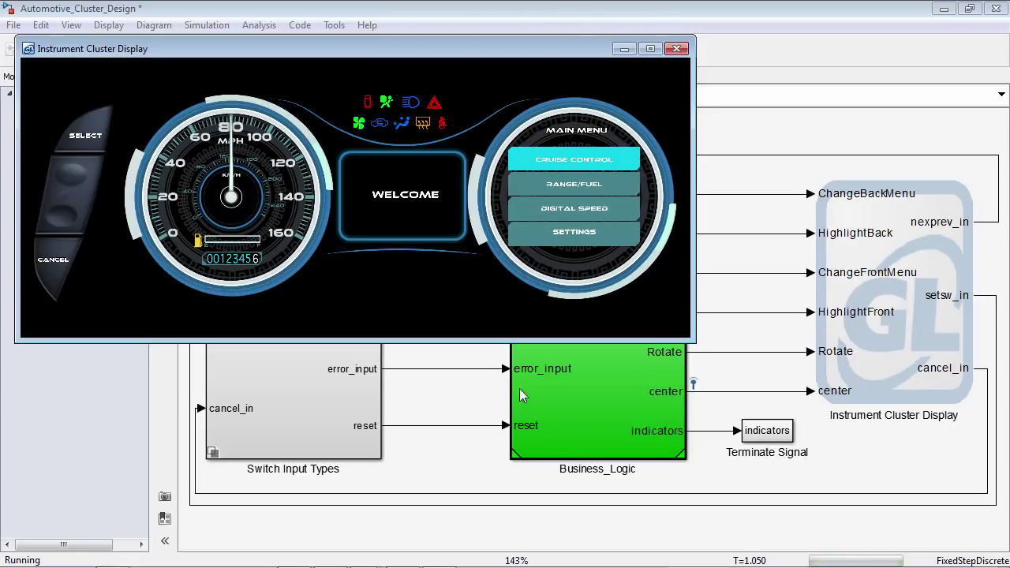
- Open the Menu Transition chart inside the running Business_Logic model, and bring the Instrument Cluster Display window in front of it
{"action": "left_click", "coordinate": [583, 401]}
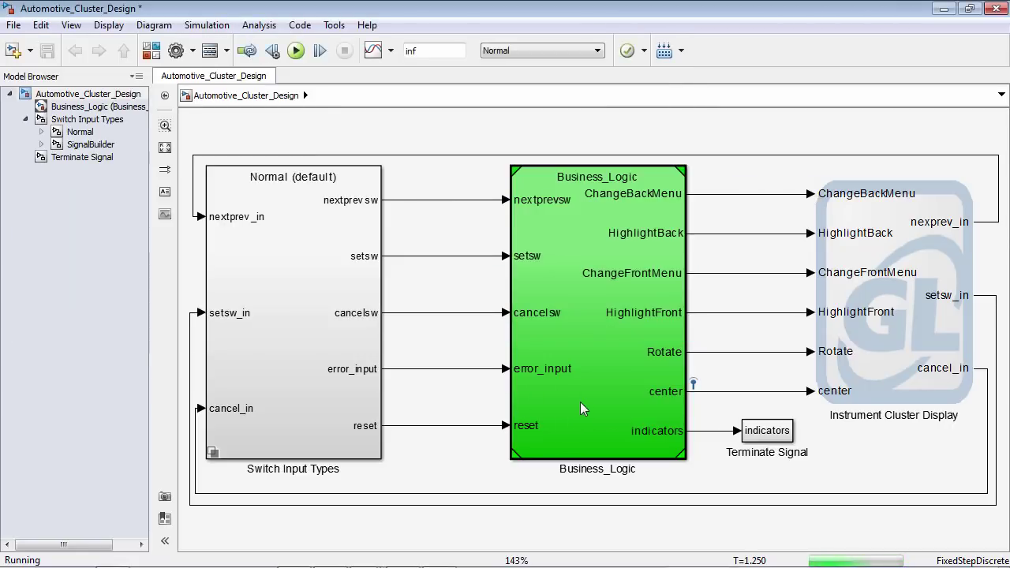
{"action": "double_click", "coordinate": [569, 446]}
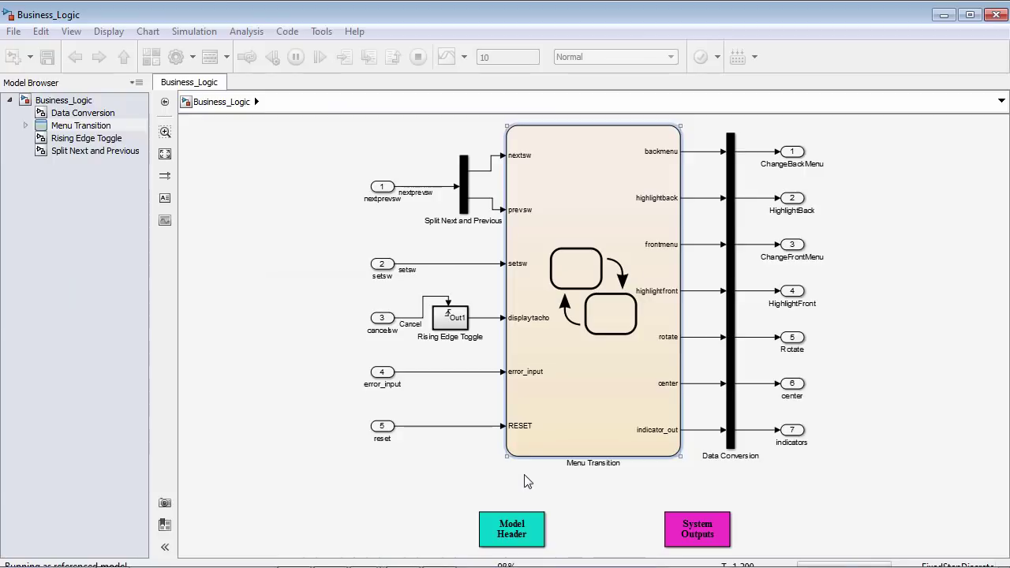
{"action": "double_click", "coordinate": [581, 374]}
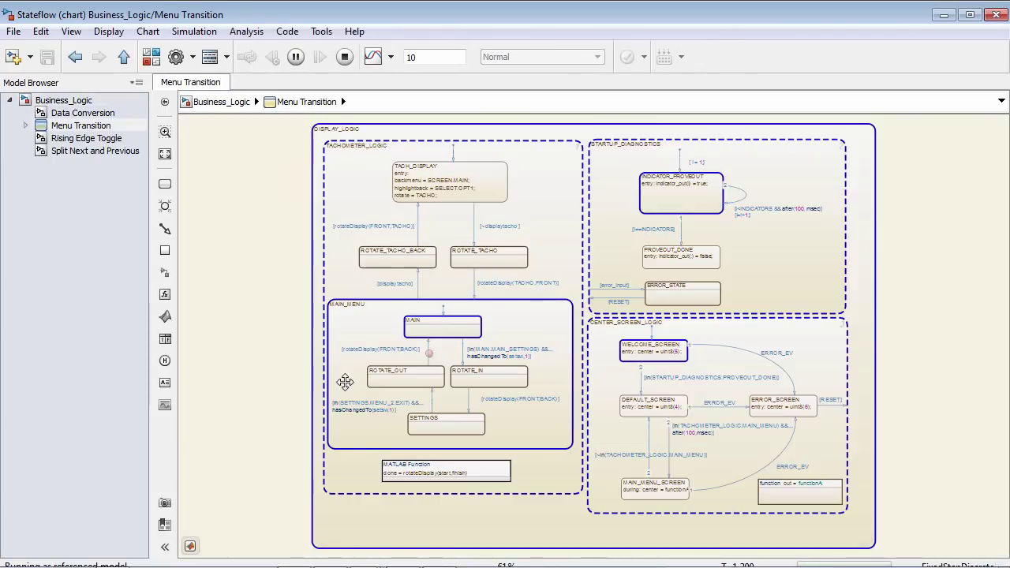
{"action": "mouse_move", "coordinate": [348, 561]}
{"action": "left_click", "coordinate": [418, 558]}
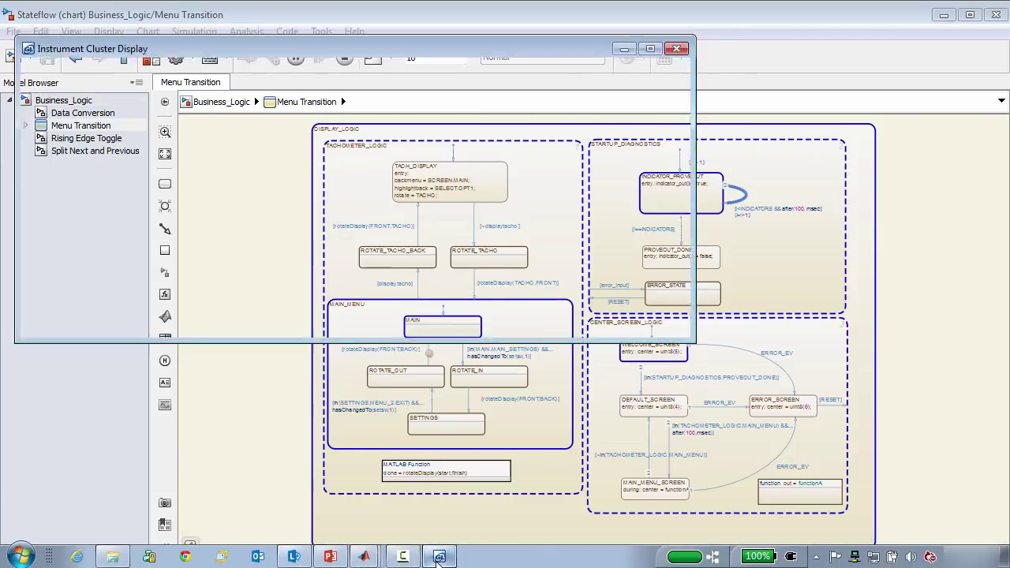
{"action": "left_click_drag", "start_coordinate": [349, 58], "coordinate": [332, 38]}
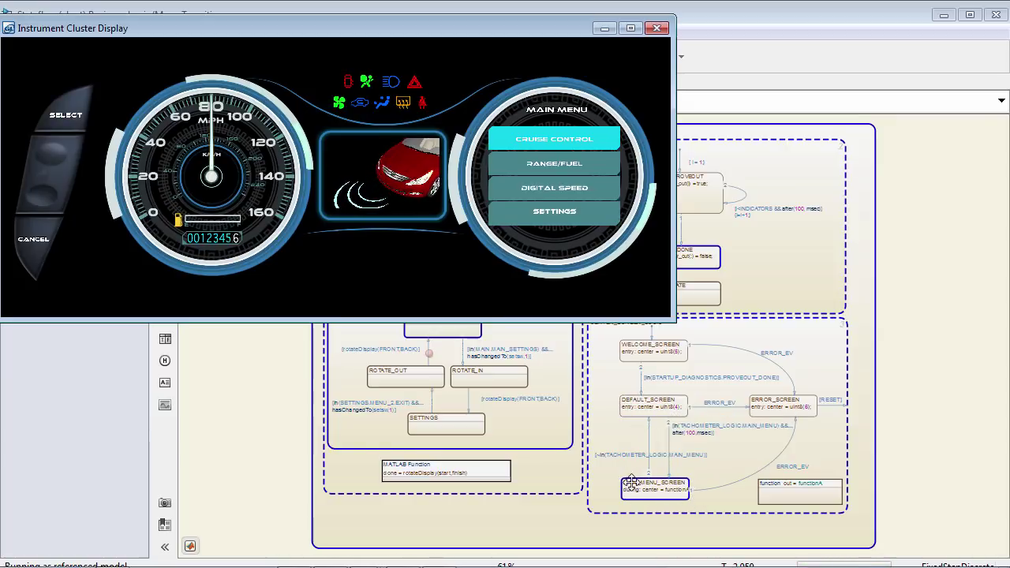
- Open functionA from CENTER_SCREEN_LOGIC, and bring the Instrument Cluster Display in front, leaving functionA's lower transitions uncovered
{"action": "mouse_move", "coordinate": [621, 499]}
{"action": "mouse_move", "coordinate": [726, 500]}
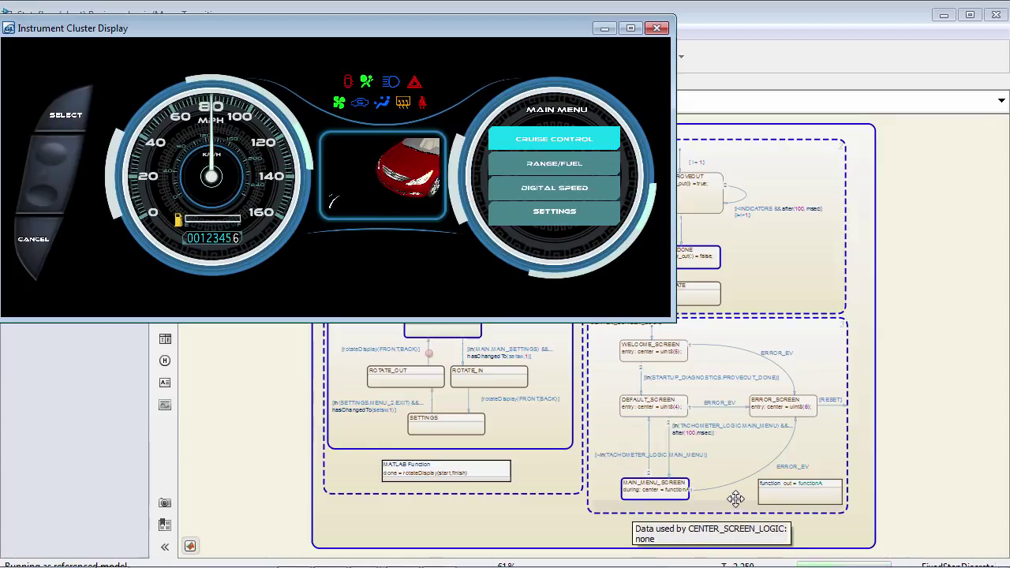
{"action": "left_click", "coordinate": [790, 495]}
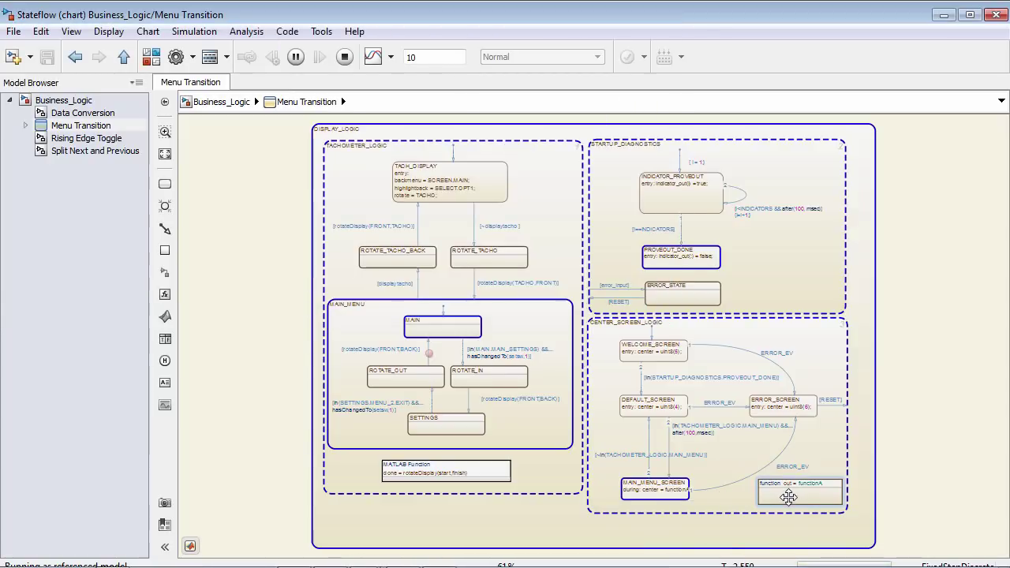
{"action": "double_click", "coordinate": [781, 496]}
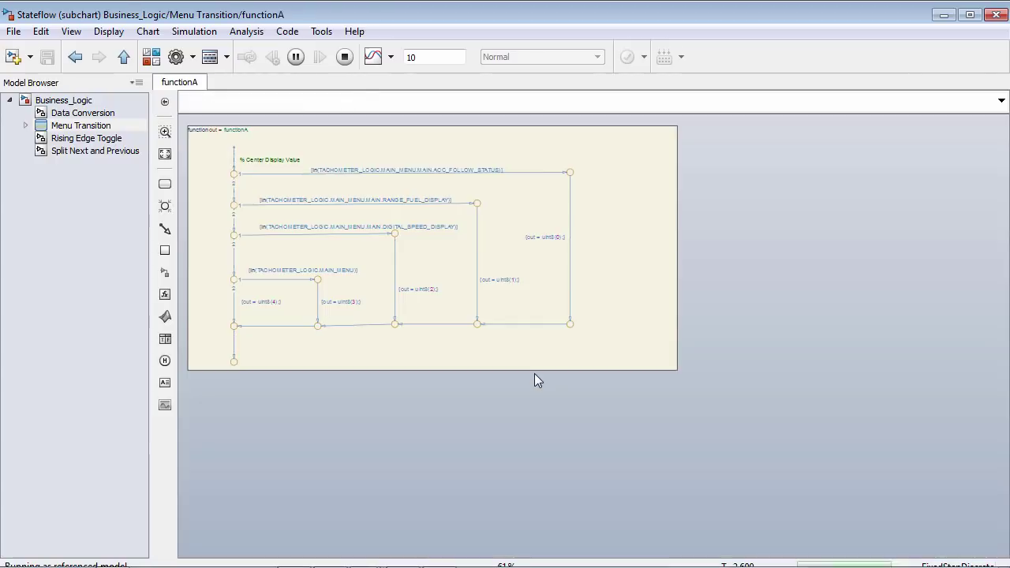
{"action": "key", "text": "space"}
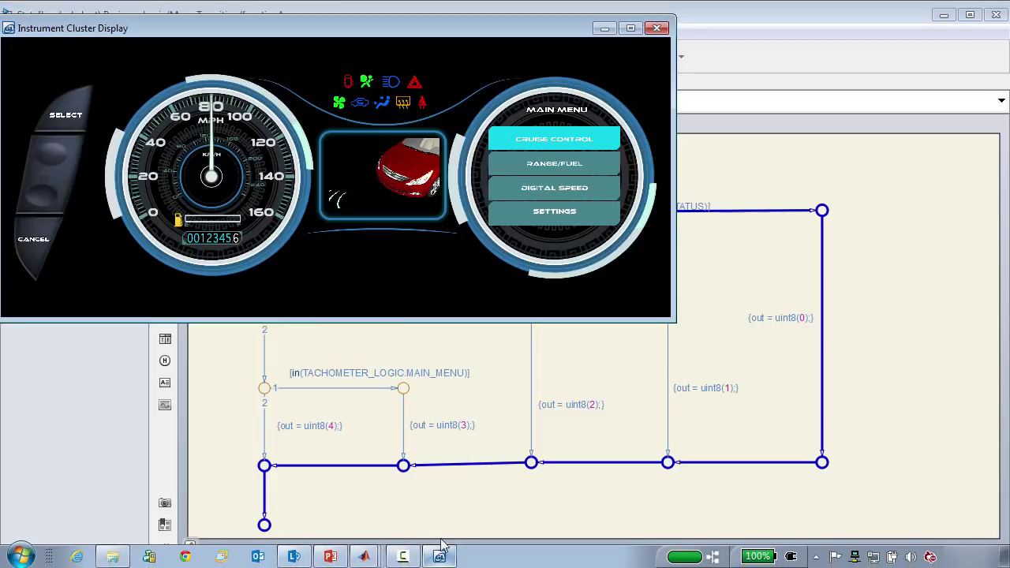
{"action": "left_click", "coordinate": [439, 555]}
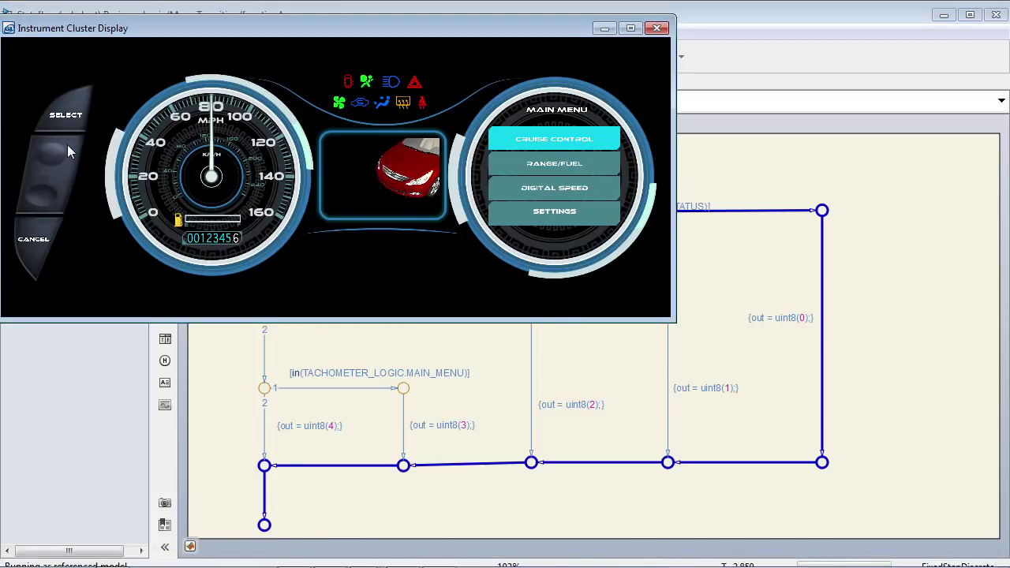
{"action": "left_click_drag", "start_coordinate": [324, 20], "coordinate": [353, 7]}
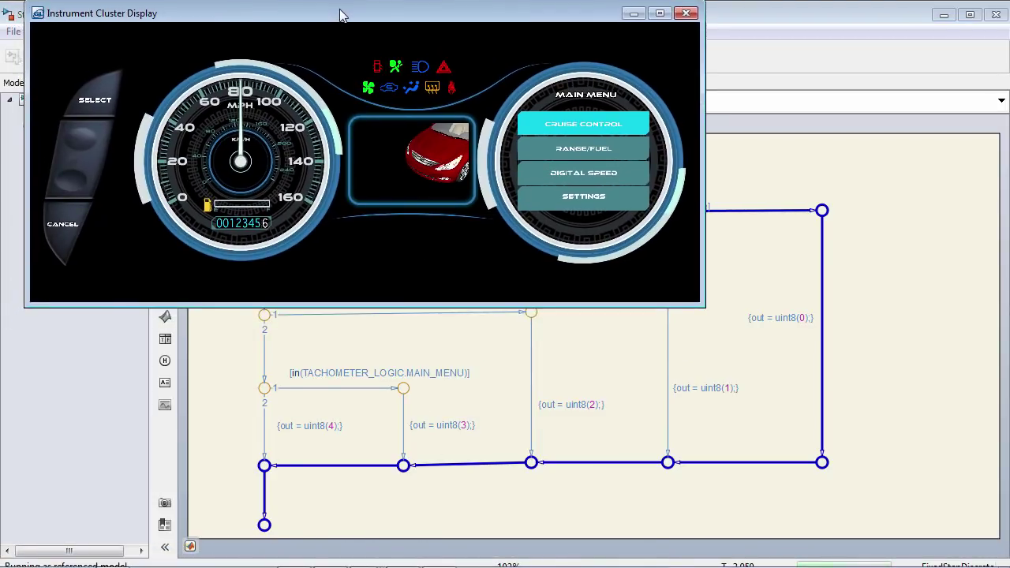
- Move the cluster's Main Menu highlight from Cruise Control through Range/Fuel and Digital Speed to Settings, and select Settings
{"action": "left_click", "coordinate": [104, 130]}
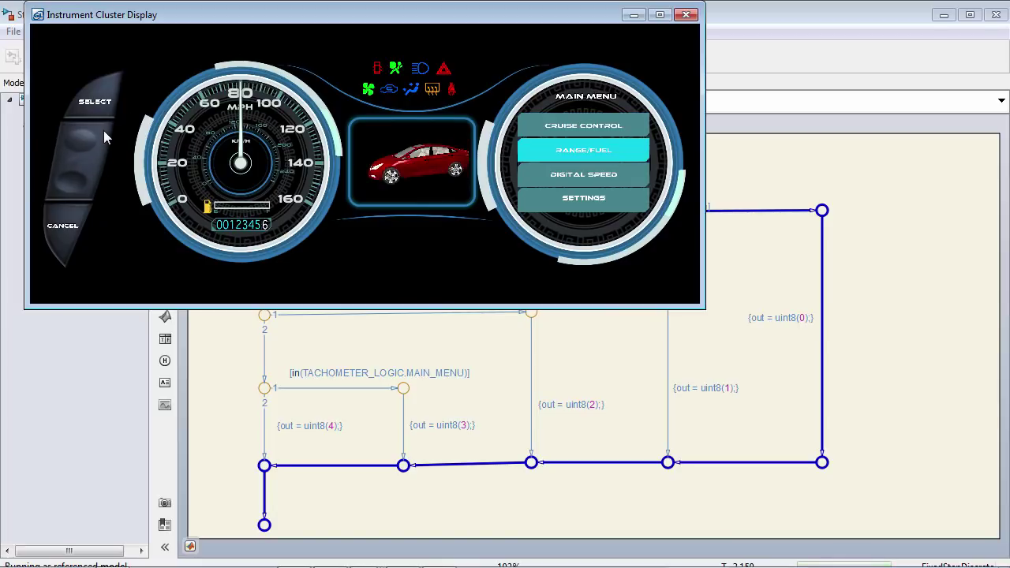
{"action": "left_click", "coordinate": [104, 130]}
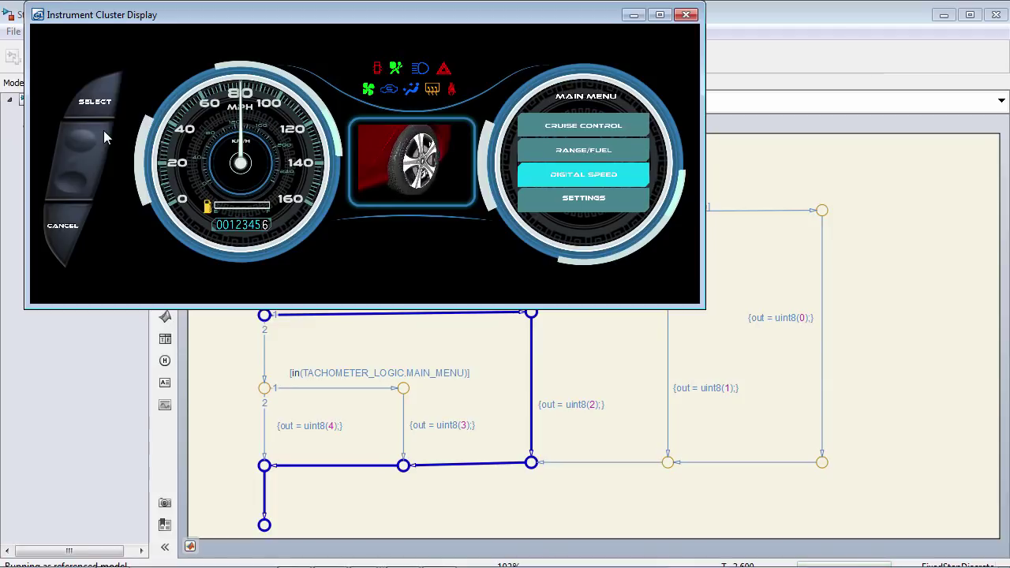
{"action": "left_click", "coordinate": [103, 130]}
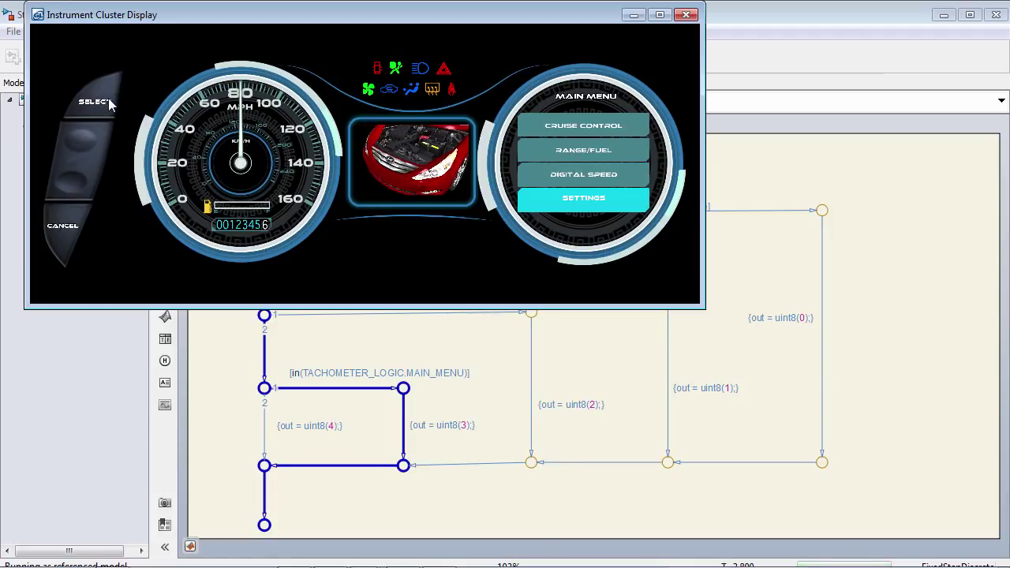
{"action": "left_click", "coordinate": [108, 99]}
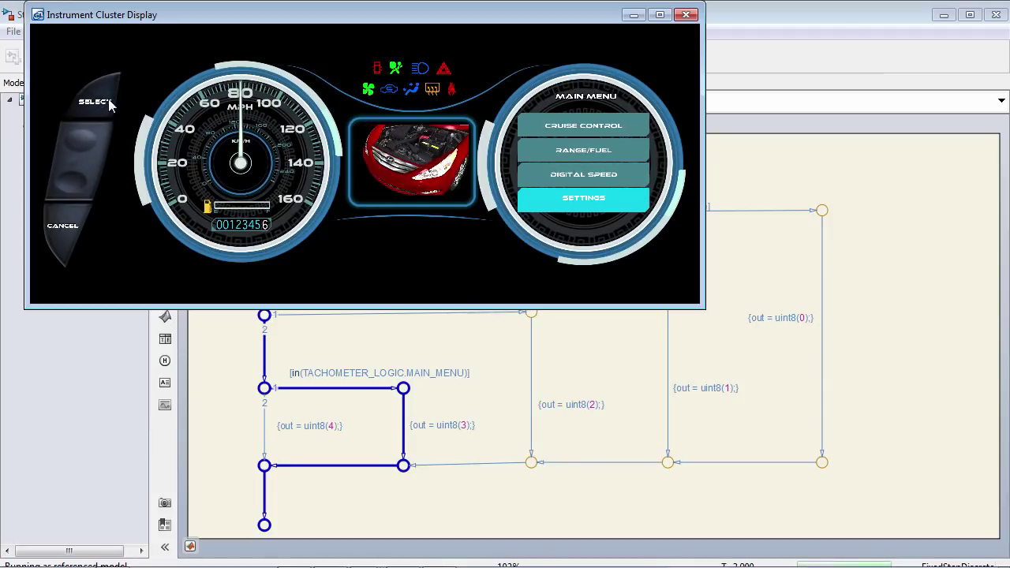
- Return to the Menu Transition chart and check the breakpoint options of the transition from ROTATE_OUT to MAIN
{"action": "left_click", "coordinate": [892, 272]}
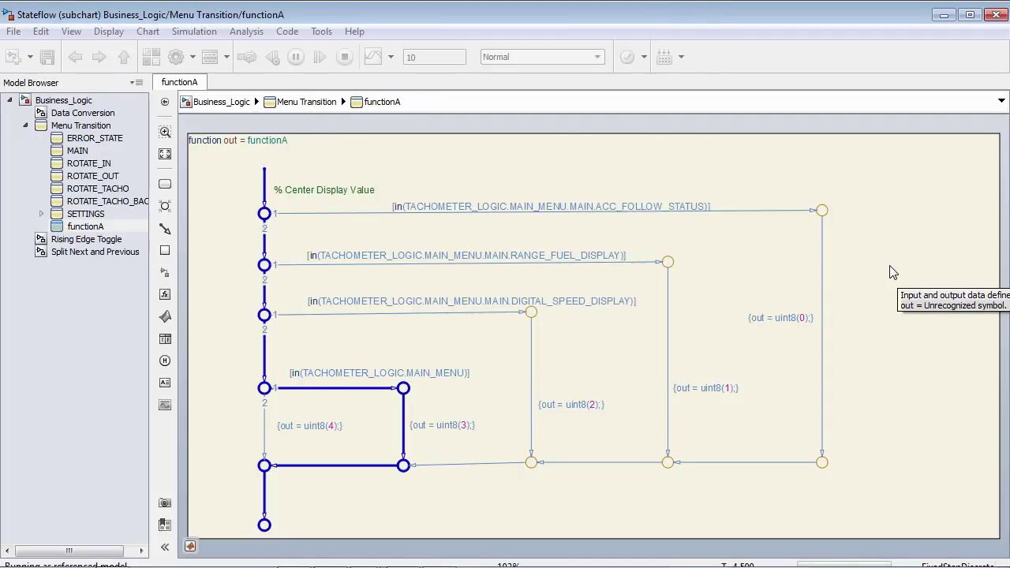
{"action": "left_click", "coordinate": [279, 107]}
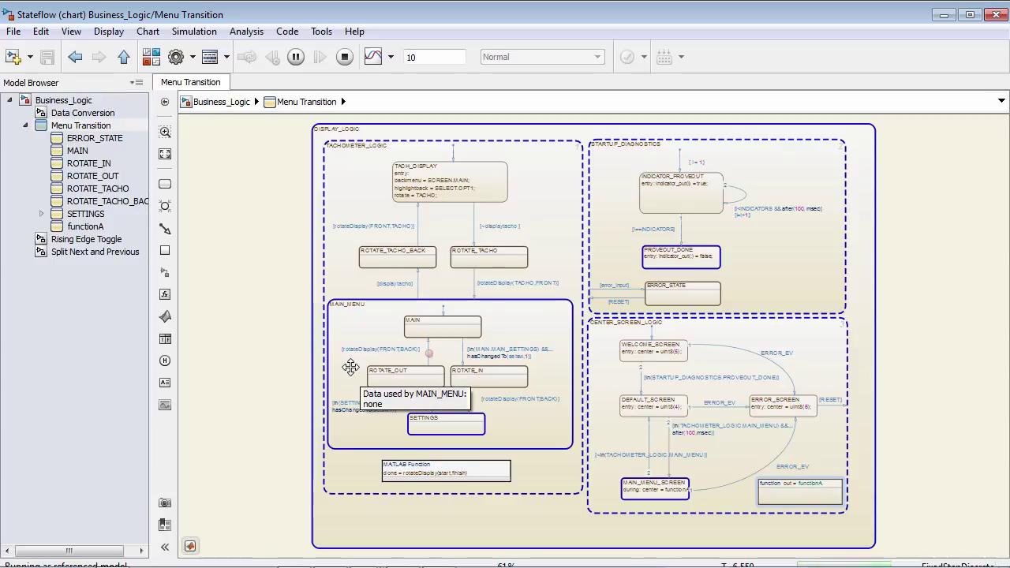
{"action": "right_click", "coordinate": [425, 354]}
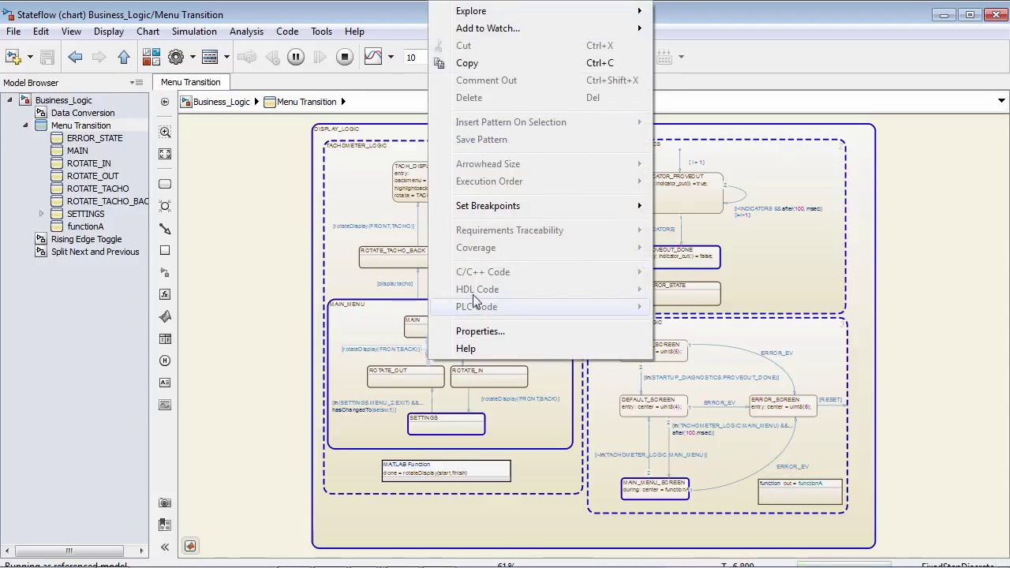
{"action": "mouse_move", "coordinate": [476, 211]}
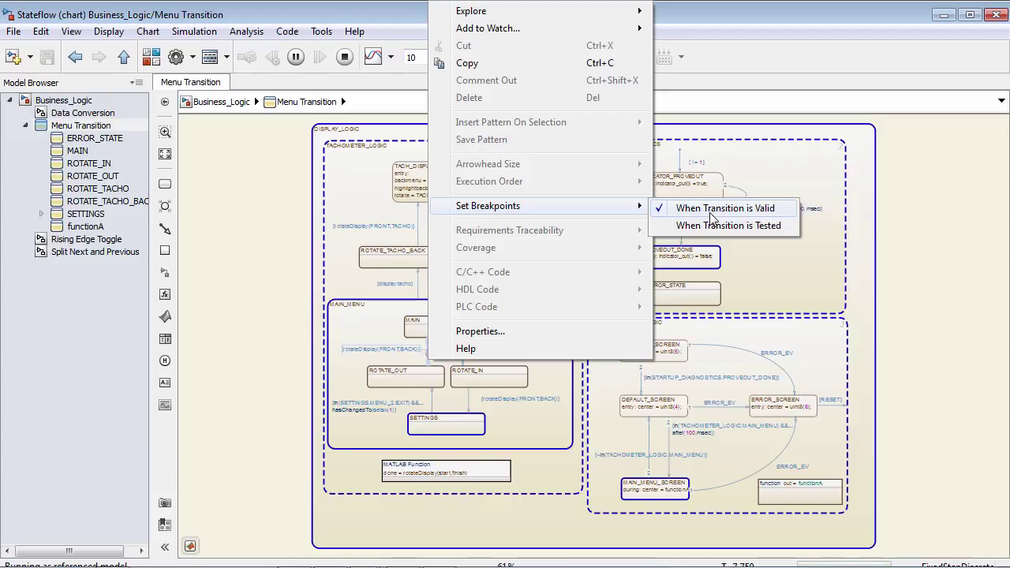
{"action": "key", "text": "Escape"}
{"action": "key", "text": "Escape"}
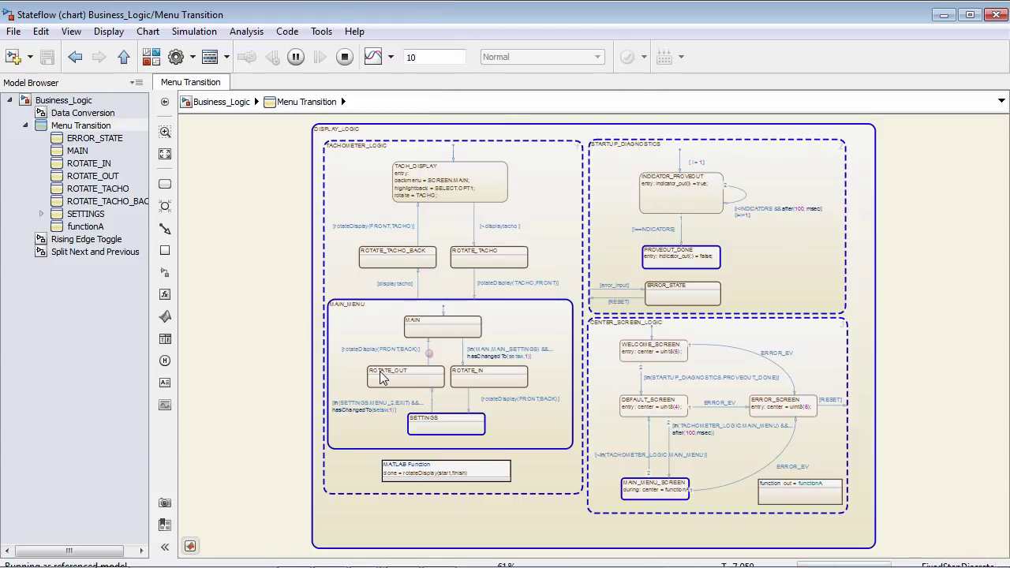
- With MAIN_MENU in view, move the cluster's Settings menu highlight to Exit and select it to trigger the ROTATE_OUT transition's breakpoint
{"action": "scroll", "coordinate": [381, 377], "scroll_direction": "up", "scroll_amount": 1}
{"action": "scroll", "coordinate": [426, 438], "scroll_direction": "up", "scroll_amount": 1}
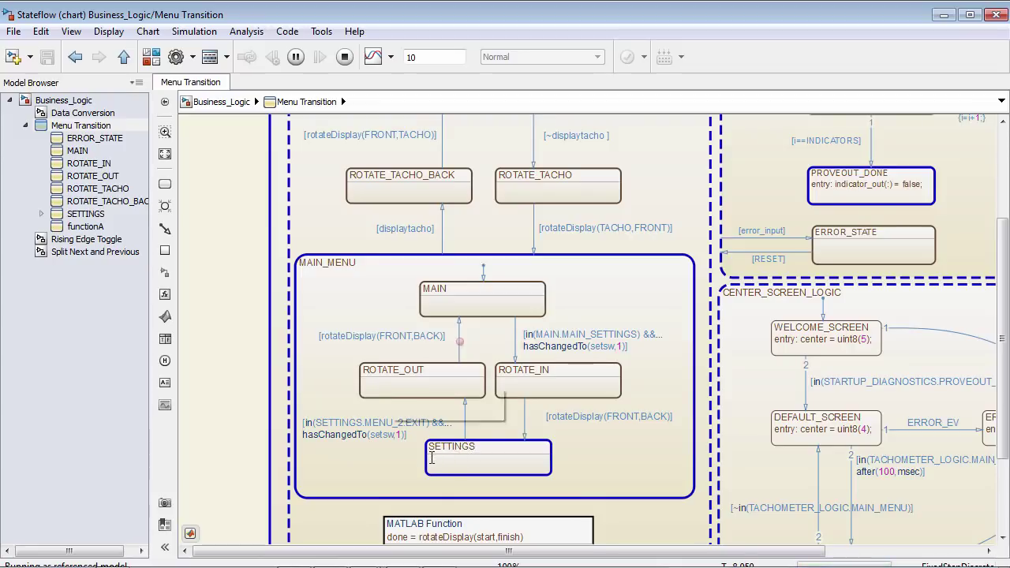
{"action": "mouse_move", "coordinate": [455, 473]}
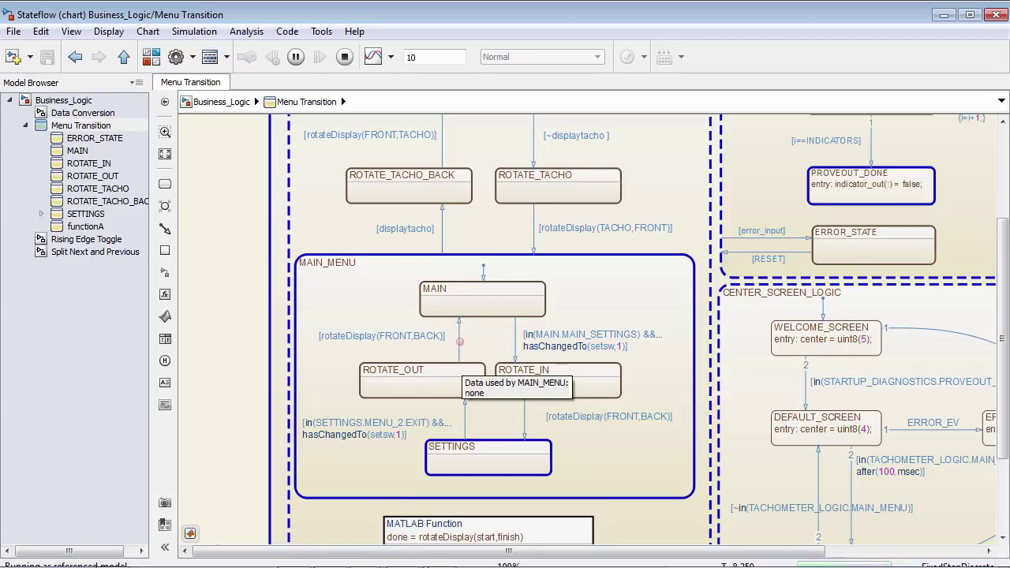
{"action": "left_click", "coordinate": [438, 557]}
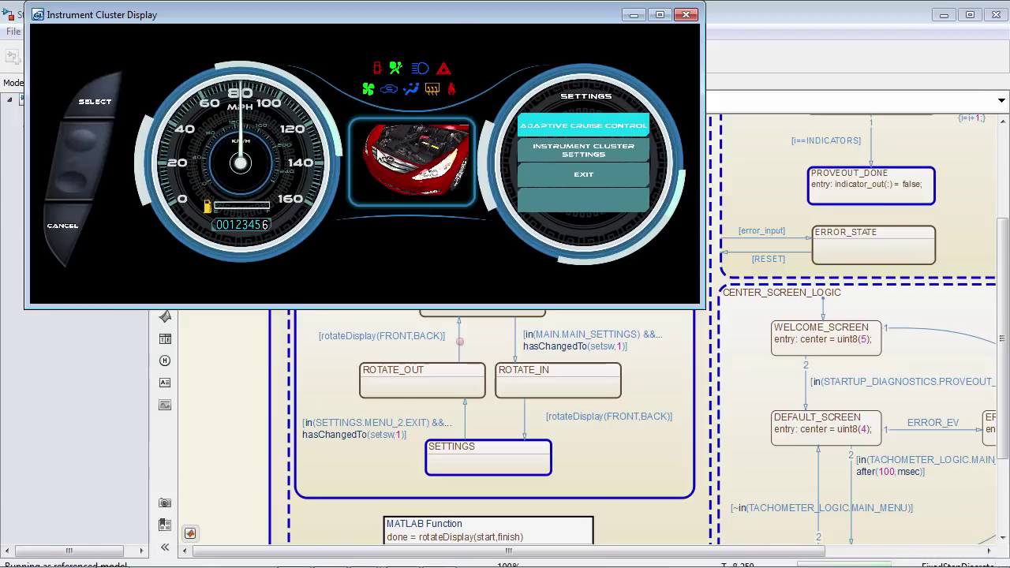
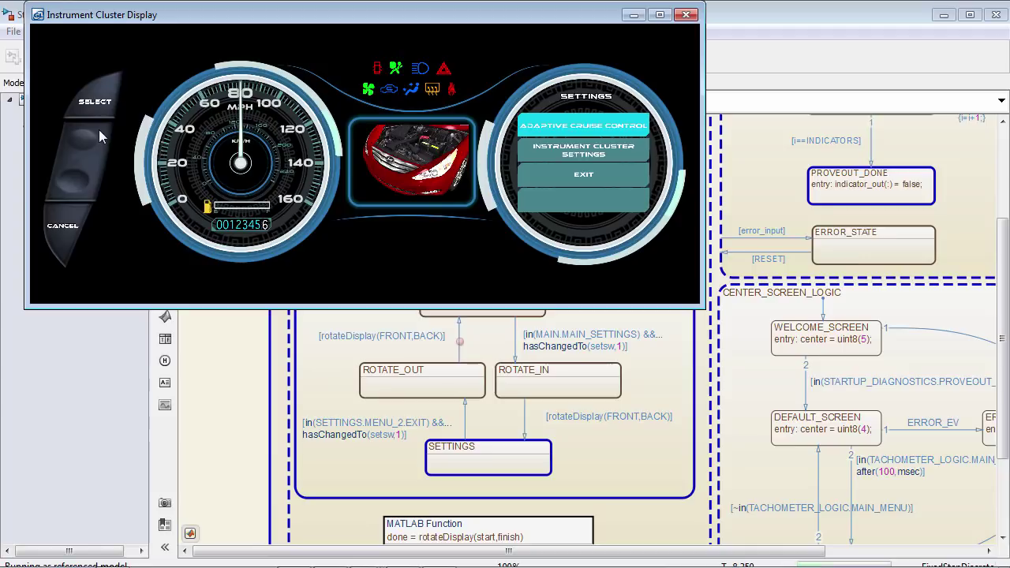
{"action": "left_click", "coordinate": [99, 134]}
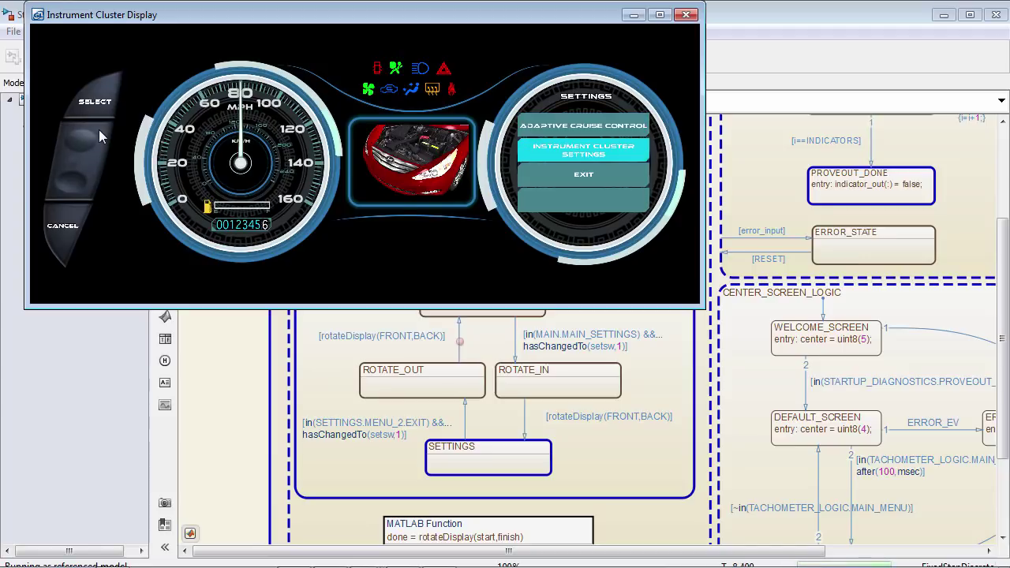
{"action": "left_click", "coordinate": [98, 135]}
{"action": "left_click", "coordinate": [99, 129]}
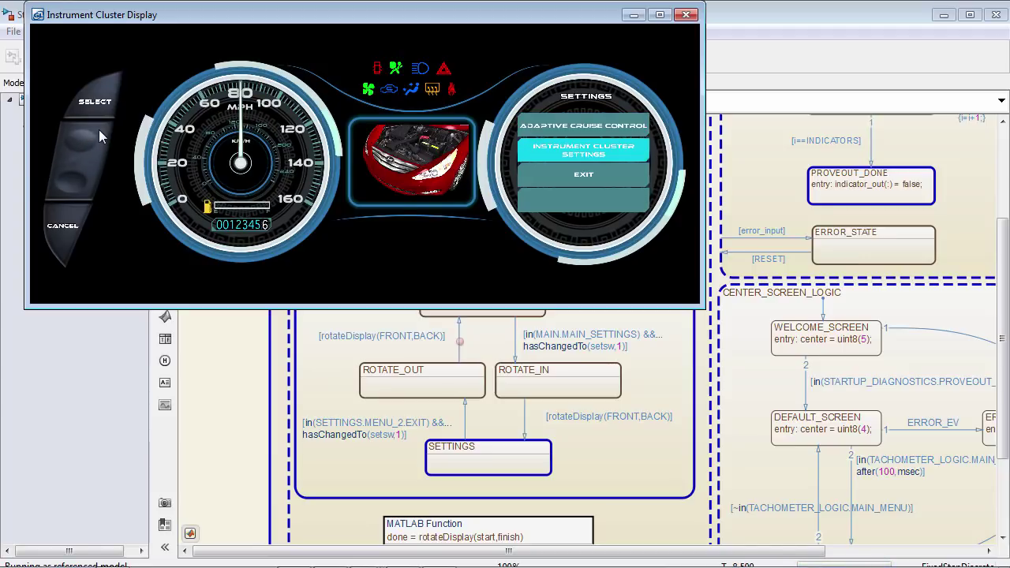
{"action": "left_click", "coordinate": [98, 105]}
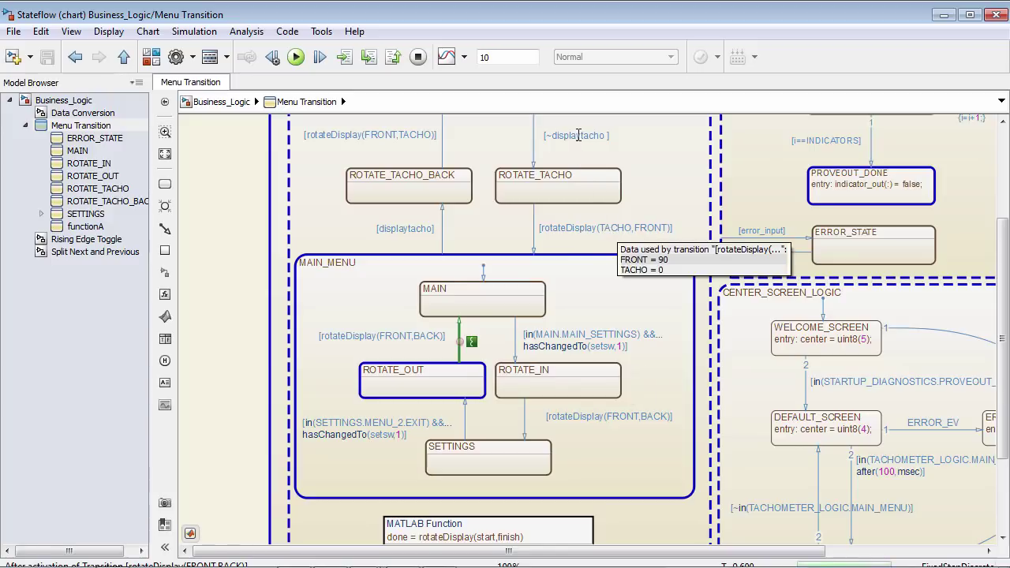
- Inspect the data used by the chart's transitions while paused at the breakpoint, and continue the simulation
{"action": "mouse_move", "coordinate": [579, 135]}
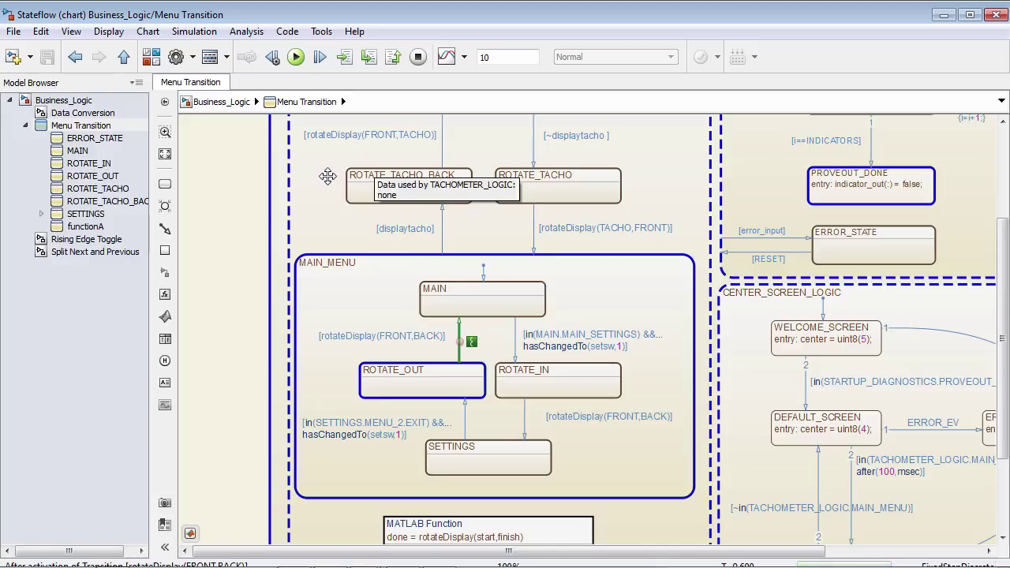
{"action": "left_click", "coordinate": [296, 58]}
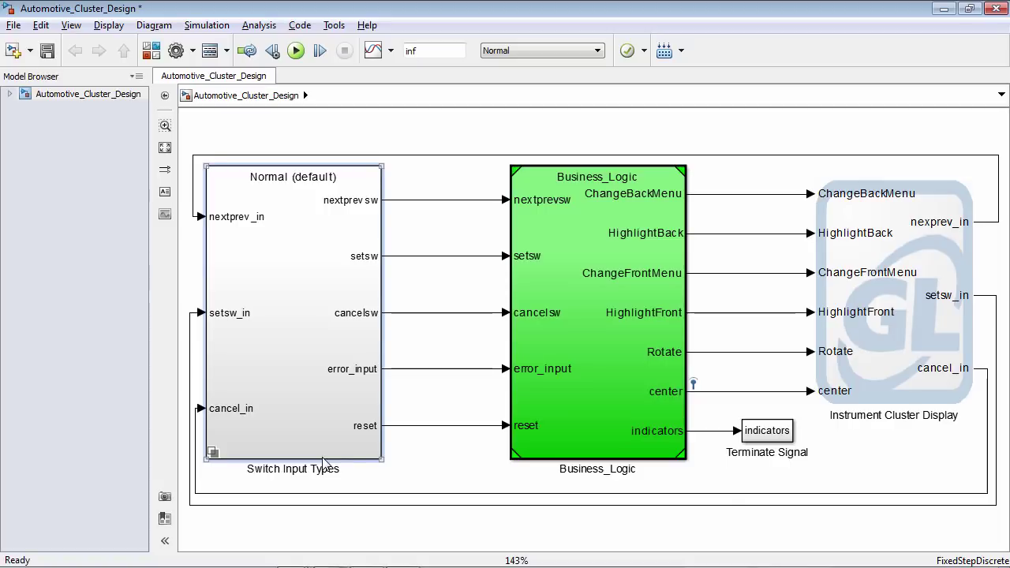
- Review the Instrument Cluster Display block's RSO file and its input and output port mappings, and save the block settings
{"action": "left_click", "coordinate": [870, 351]}
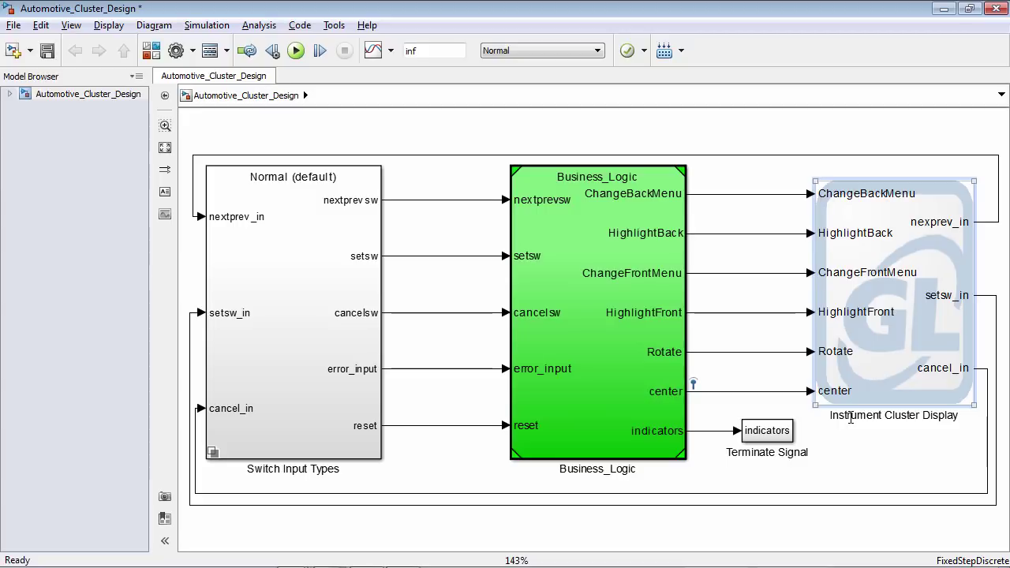
{"action": "double_click", "coordinate": [886, 330]}
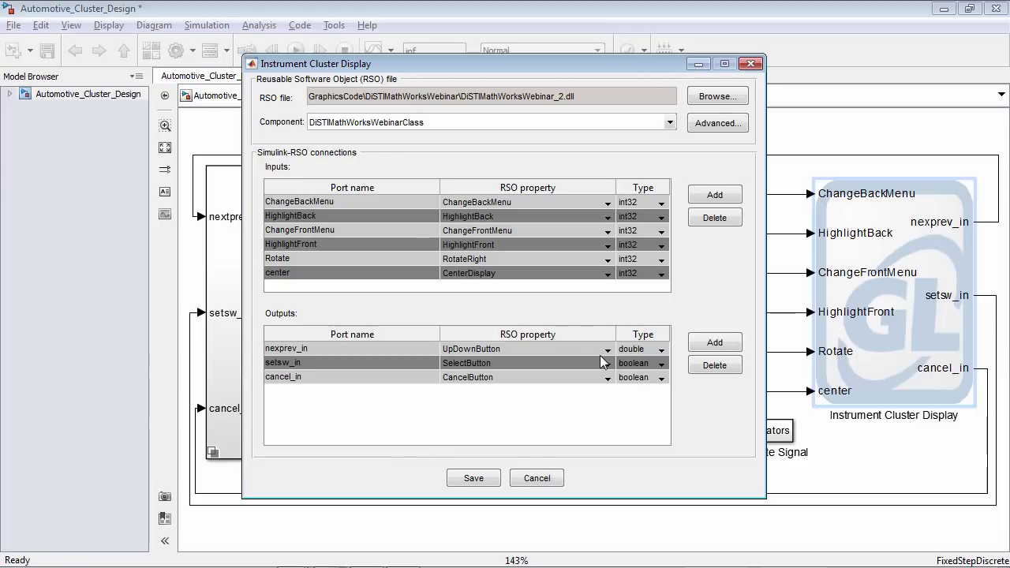
{"action": "left_click", "coordinate": [473, 478]}
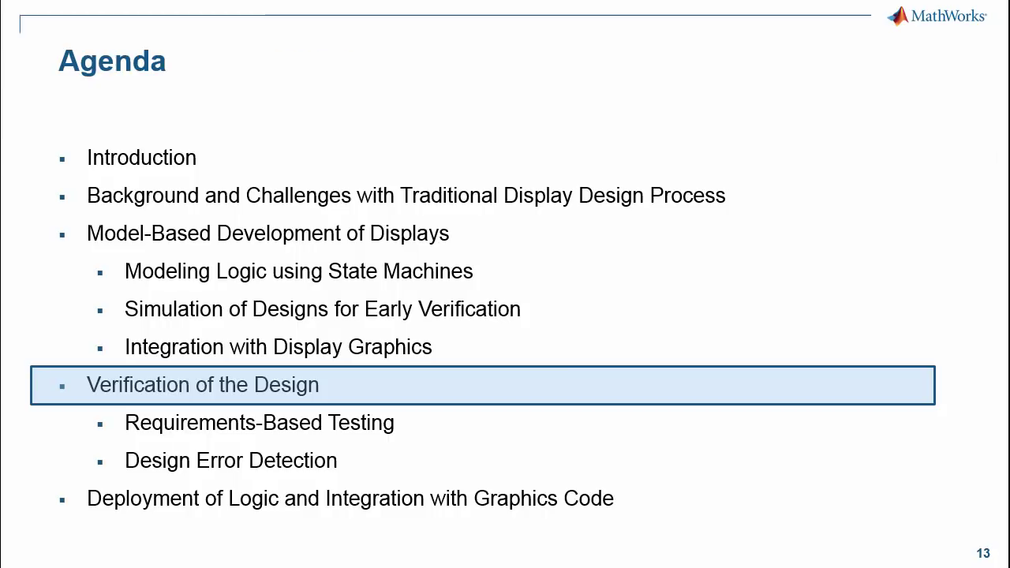
{"action": "key", "text": "Right"}
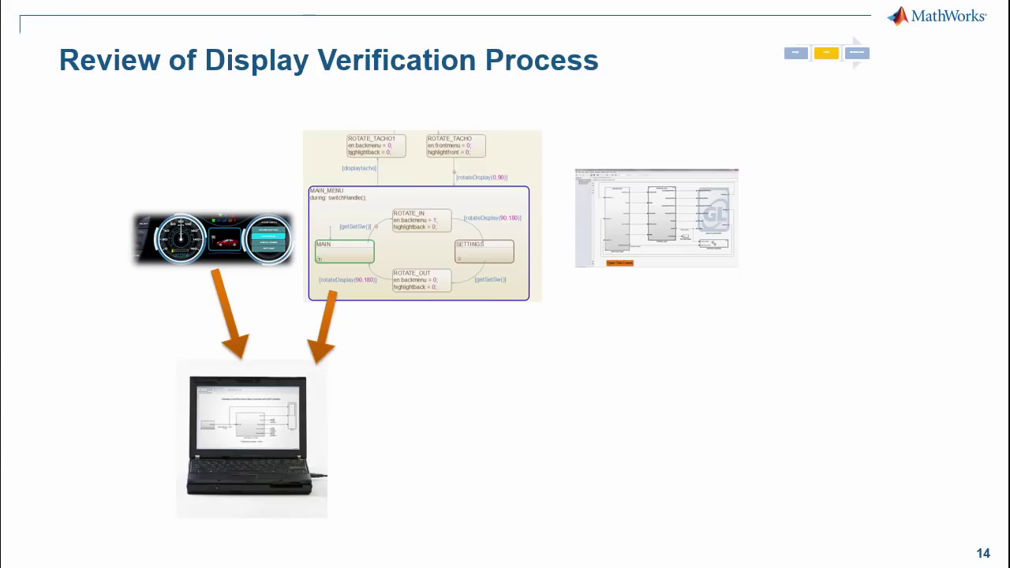
{"action": "key", "text": "Right"}
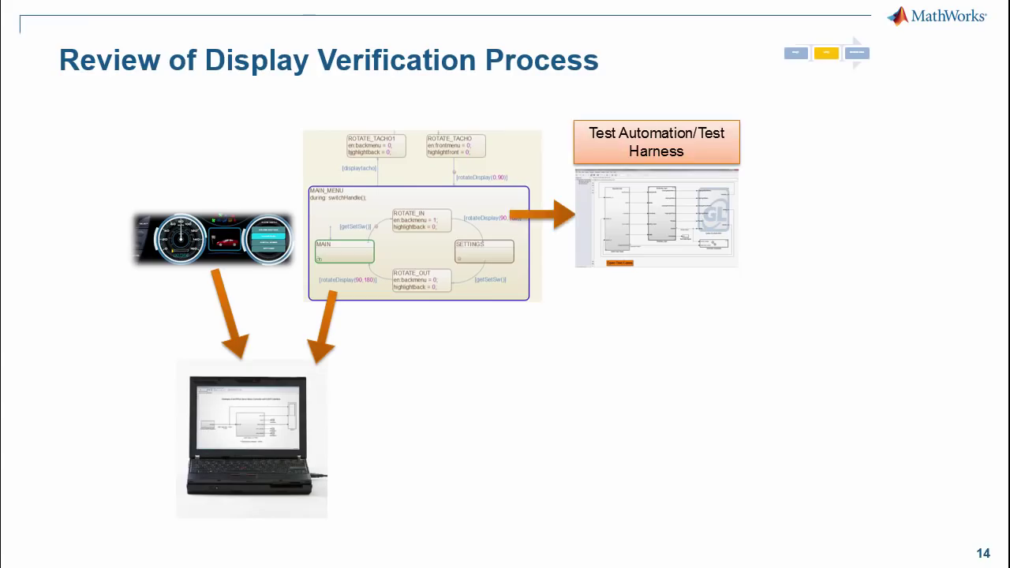
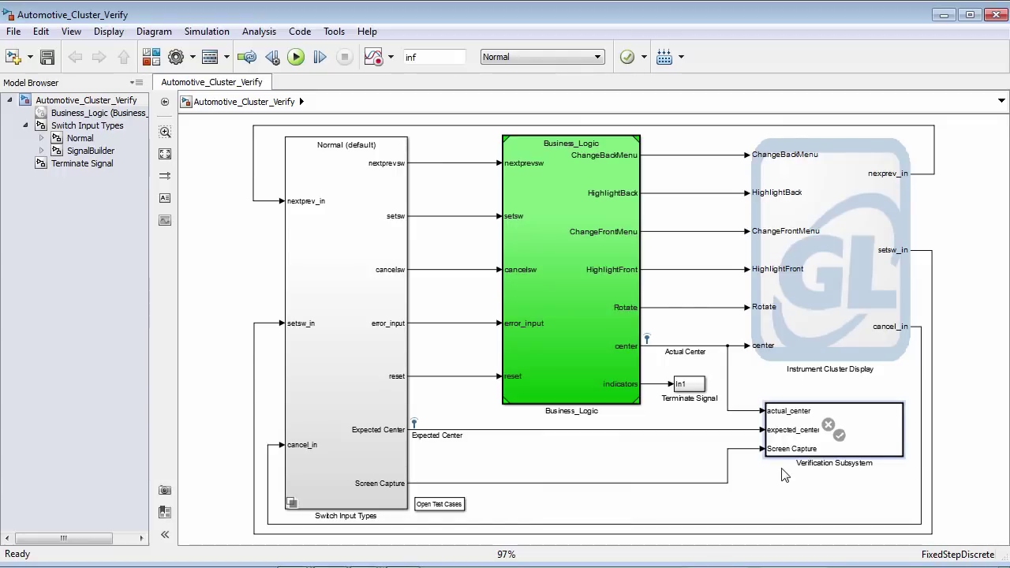
- Trace the actual and expected center signals into the Verification Subsystem, and override the Switch Input Types block with Variant3 (SignalBuilder)
{"action": "left_click", "coordinate": [728, 363]}
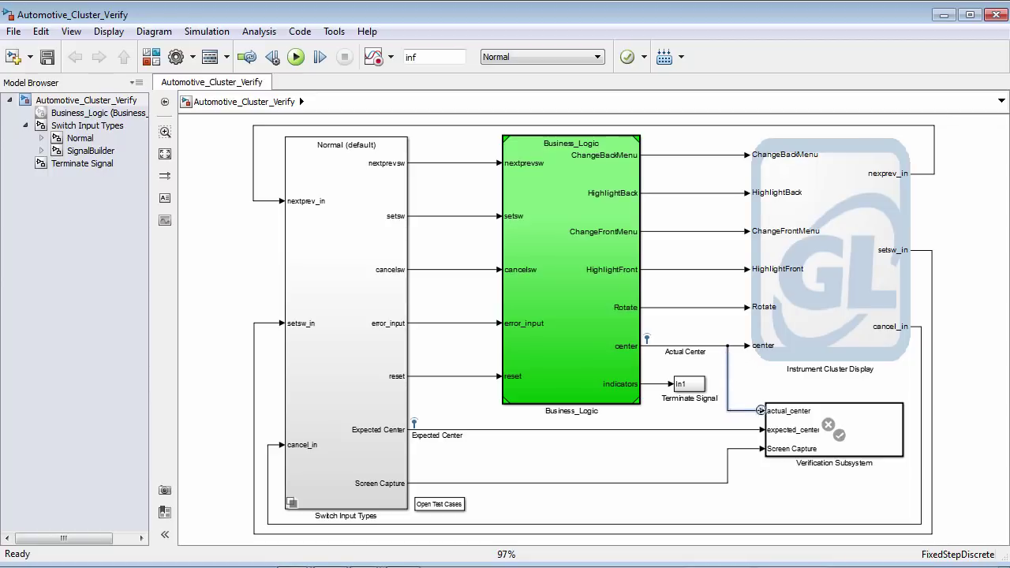
{"action": "left_click", "coordinate": [628, 429]}
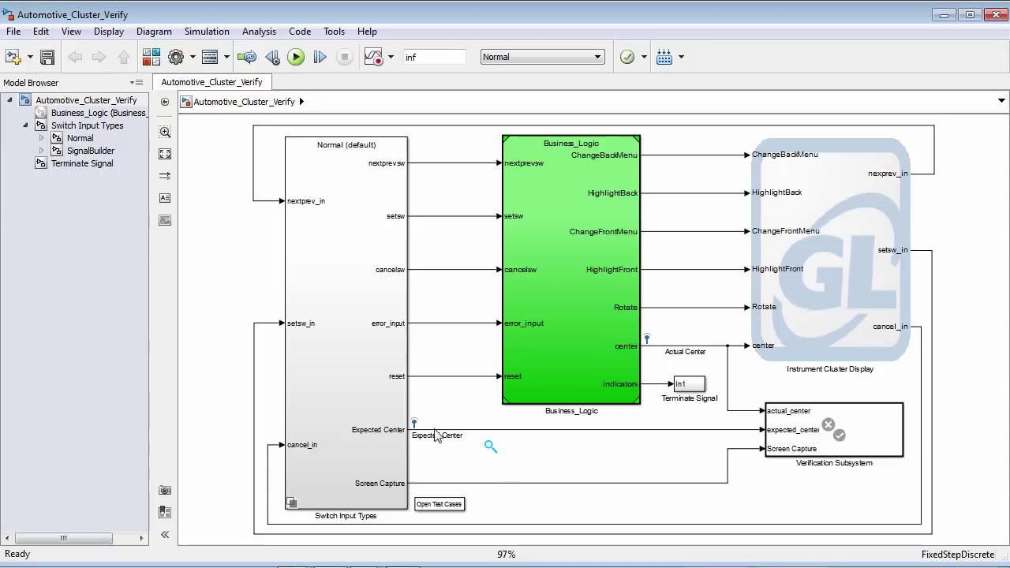
{"action": "left_click", "coordinate": [291, 503]}
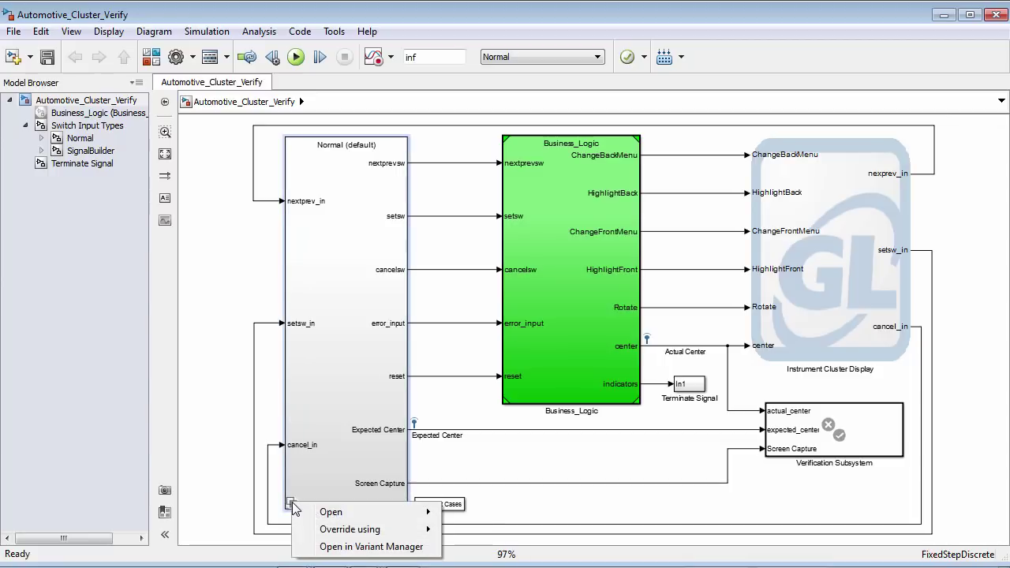
{"action": "mouse_move", "coordinate": [338, 533]}
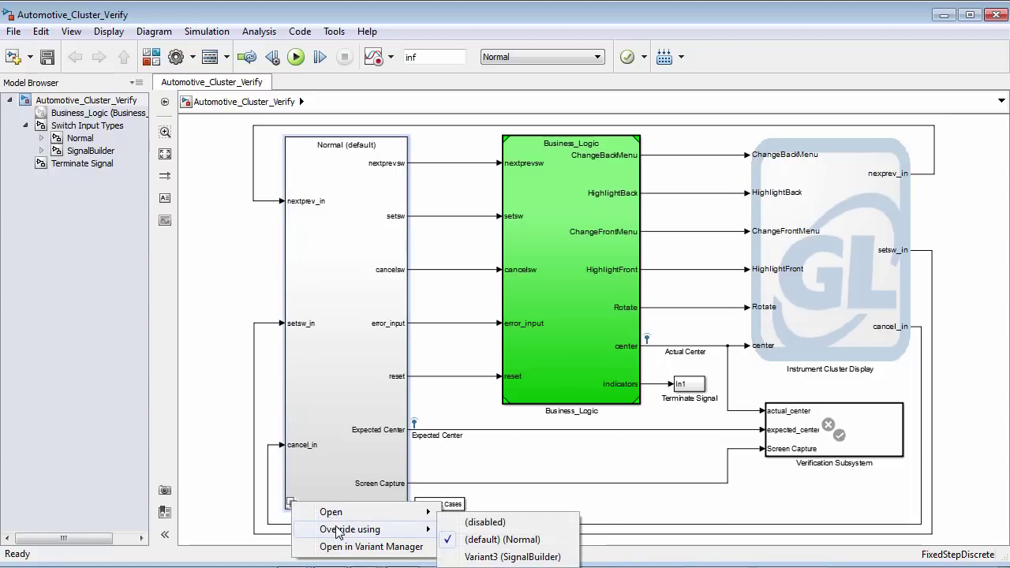
{"action": "left_click", "coordinate": [505, 557]}
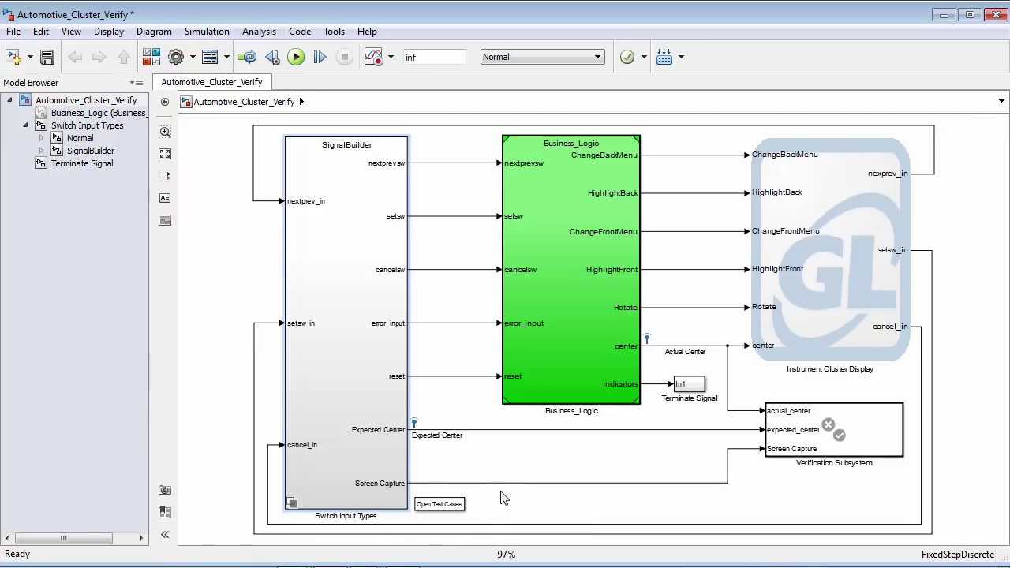
{"action": "left_click", "coordinate": [497, 505]}
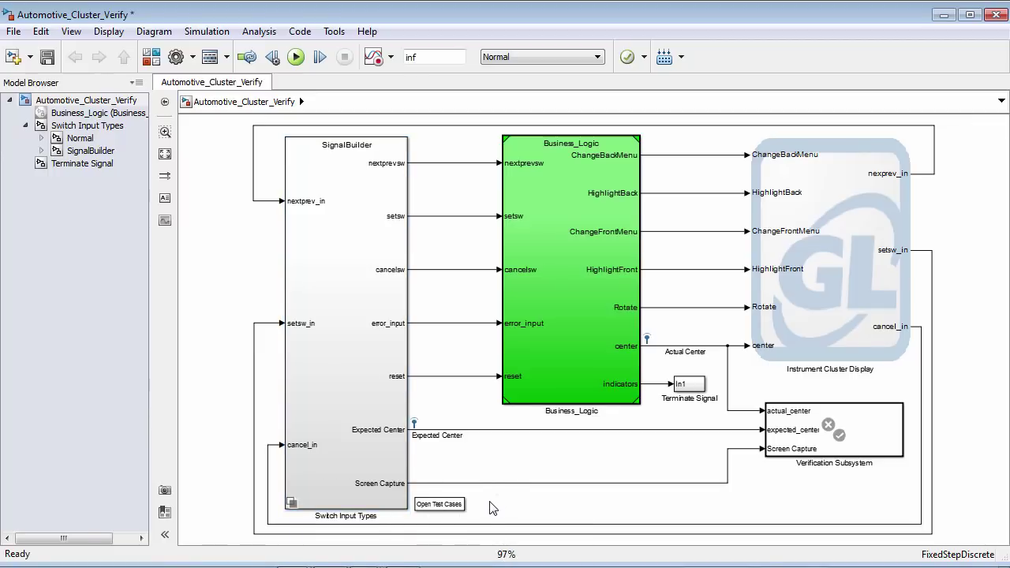
- Open the test cases, examine the signals of Test Case 1 (Welcome/Tachometer Display) and the available groups, and close the Signal Builder
{"action": "left_click", "coordinate": [439, 507]}
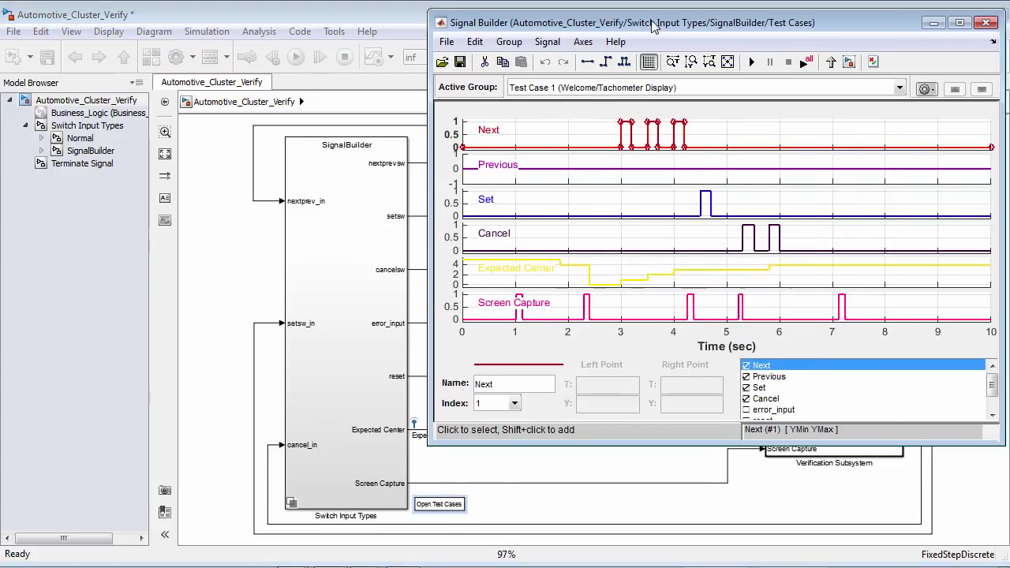
{"action": "left_click_drag", "start_coordinate": [657, 21], "coordinate": [278, 109]}
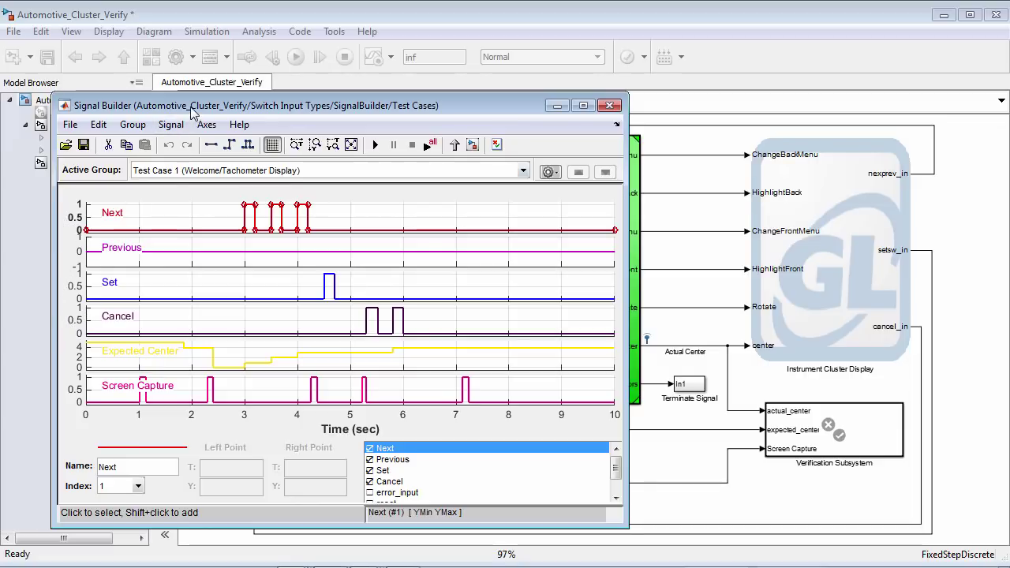
{"action": "left_click_drag", "start_coordinate": [190, 109], "coordinate": [613, 111]}
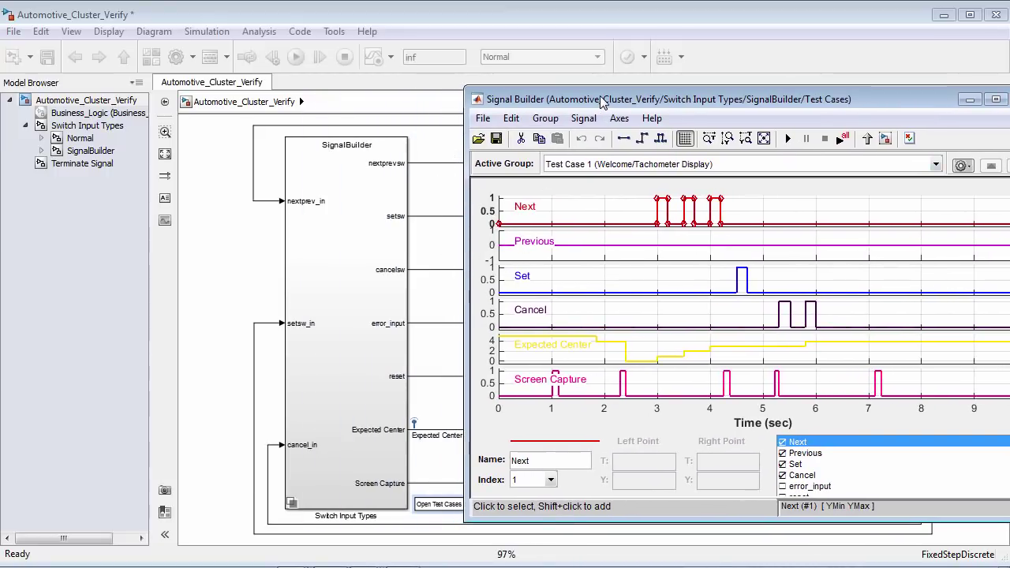
{"action": "left_click_drag", "start_coordinate": [602, 100], "coordinate": [599, 100]}
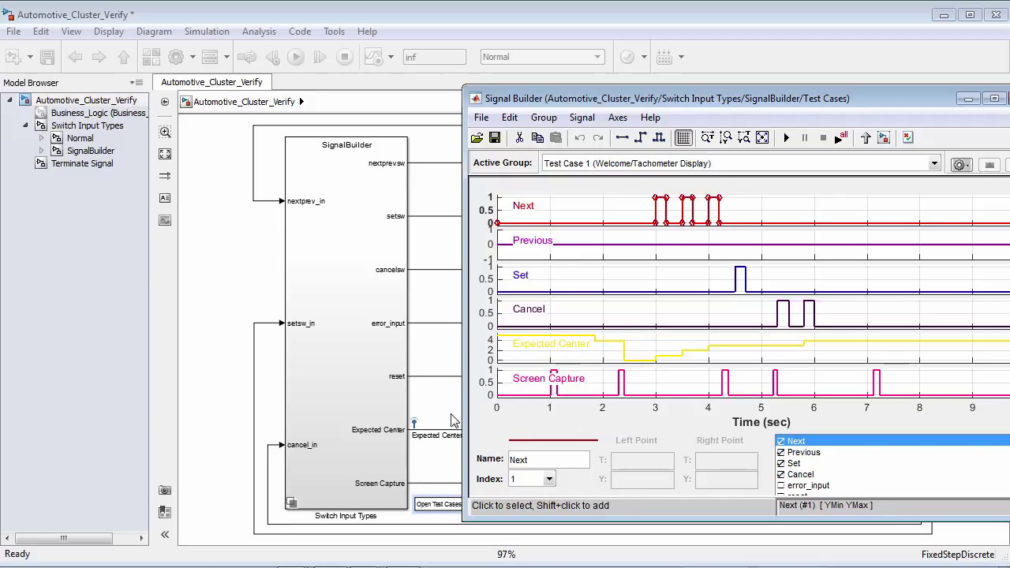
{"action": "left_click_drag", "start_coordinate": [897, 105], "coordinate": [696, 106]}
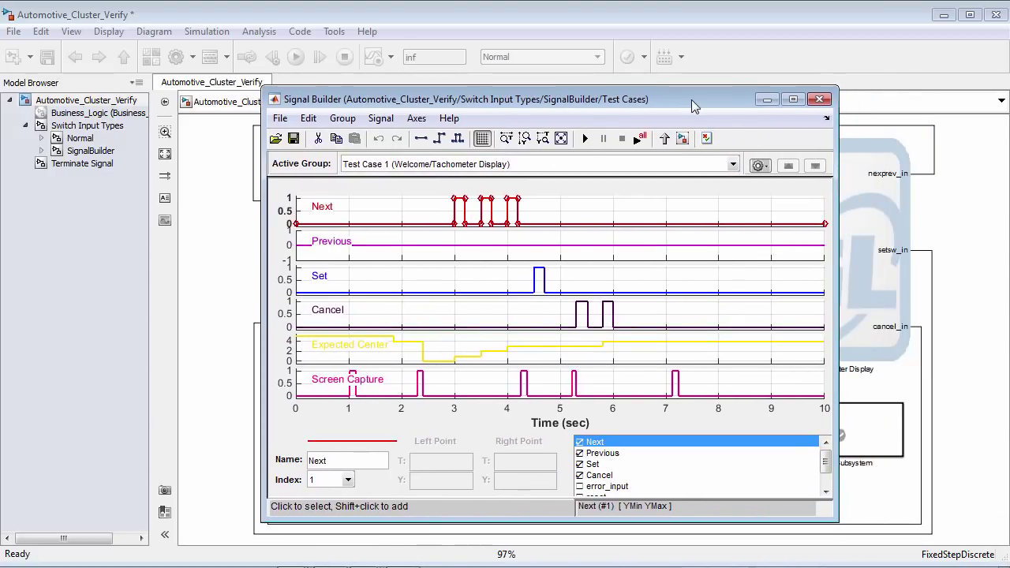
{"action": "left_click", "coordinate": [733, 166]}
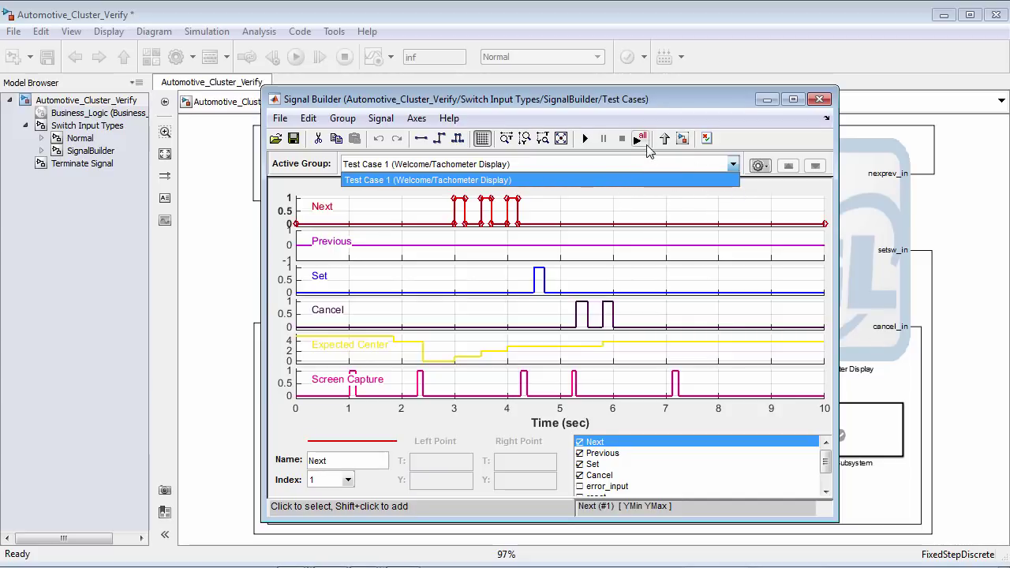
{"action": "left_click", "coordinate": [734, 165]}
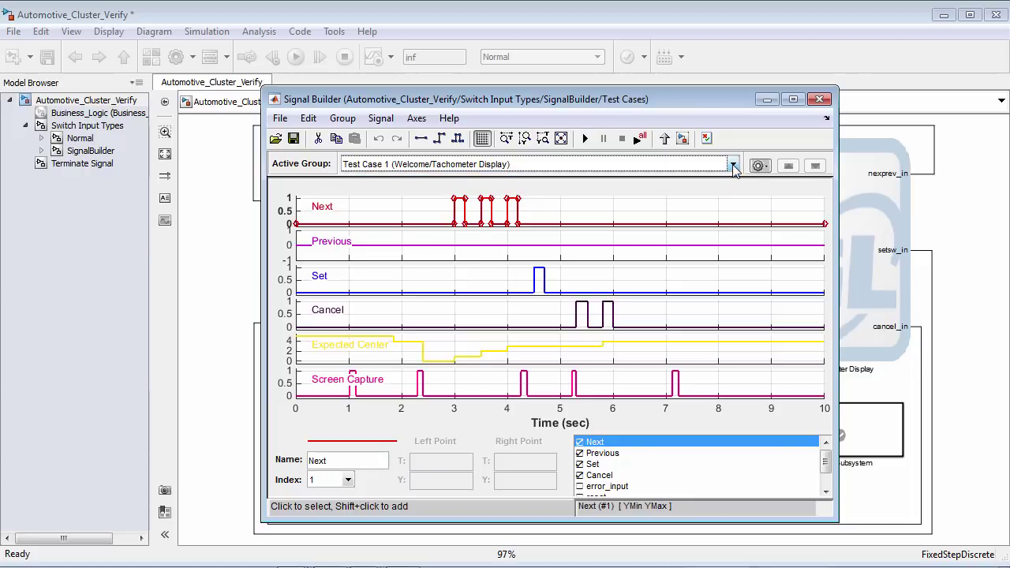
{"action": "left_click", "coordinate": [826, 104]}
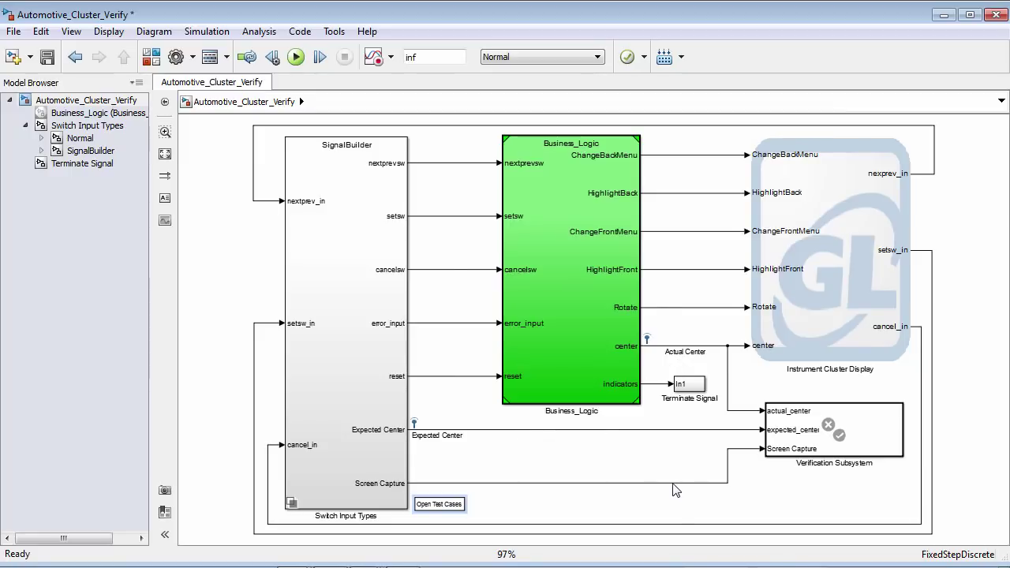
- Open the Verification Subsystem and examine how actual_center and expected_center are compared by the Relational Operator feeding the Assertion block
{"action": "left_click", "coordinate": [818, 447]}
{"action": "double_click", "coordinate": [818, 447]}
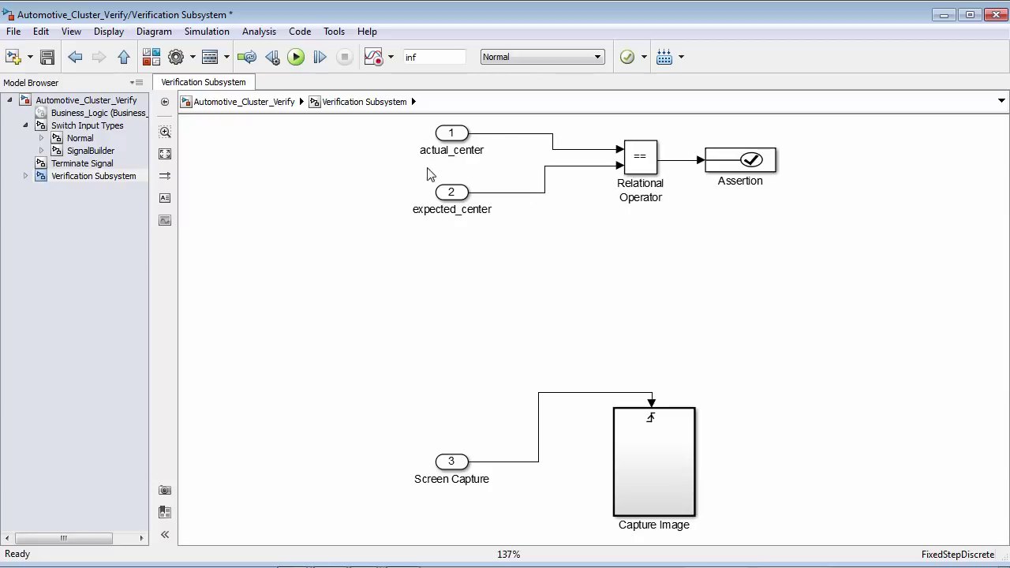
{"action": "left_click", "coordinate": [482, 210]}
{"action": "left_click", "coordinate": [479, 236]}
{"action": "left_click", "coordinate": [635, 172]}
{"action": "left_click", "coordinate": [719, 172]}
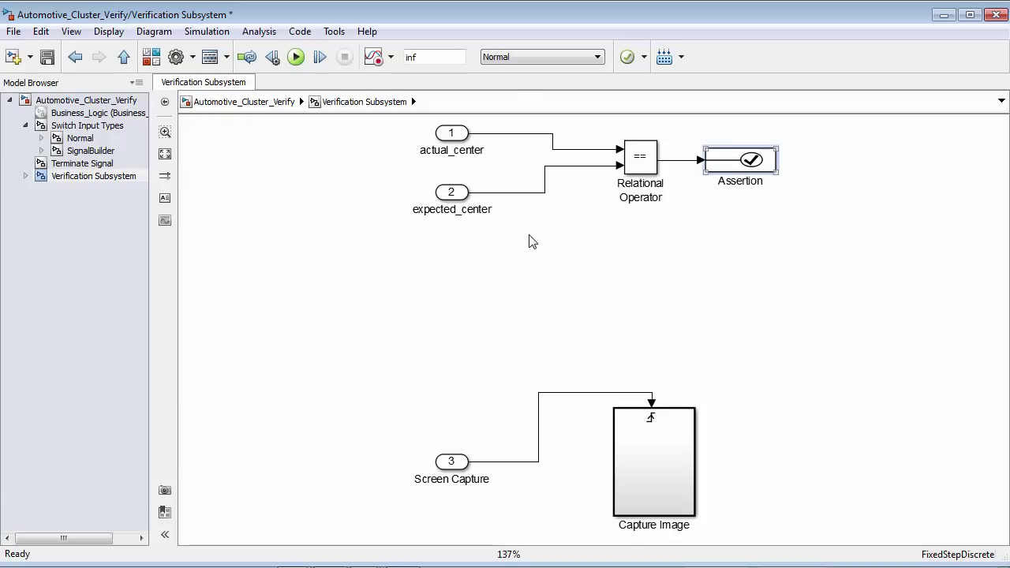
- Check the Assertion block's parameters, including the simulation callback for a failed assertion, and accept them
{"action": "key", "text": "Return"}
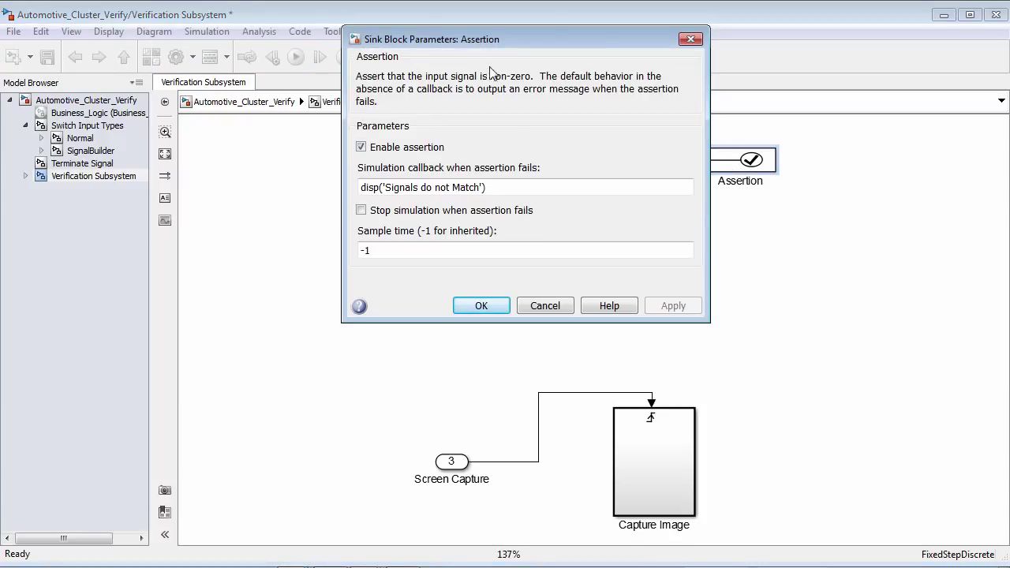
{"action": "left_click_drag", "start_coordinate": [483, 45], "coordinate": [342, 129]}
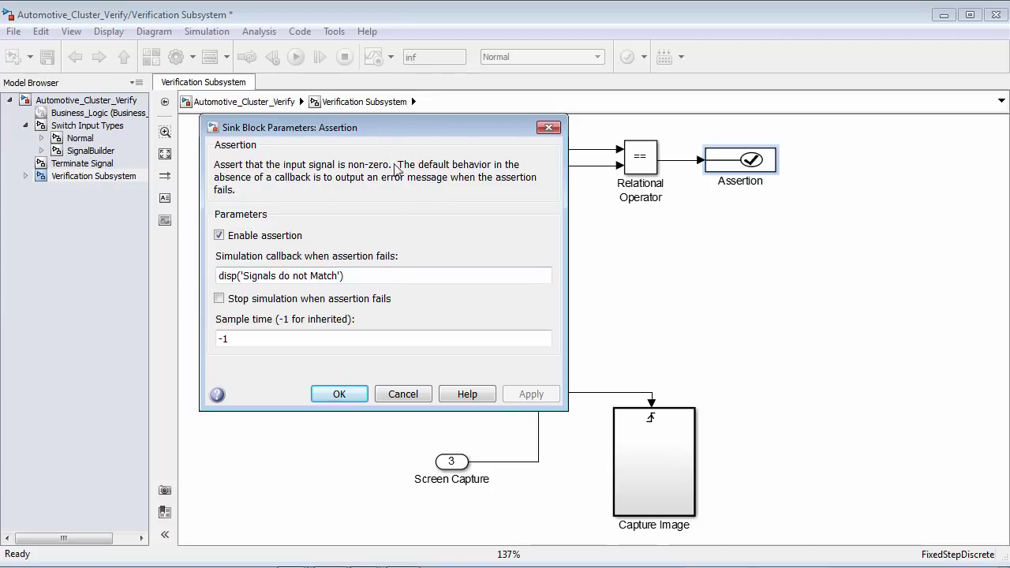
{"action": "triple_click", "coordinate": [357, 276]}
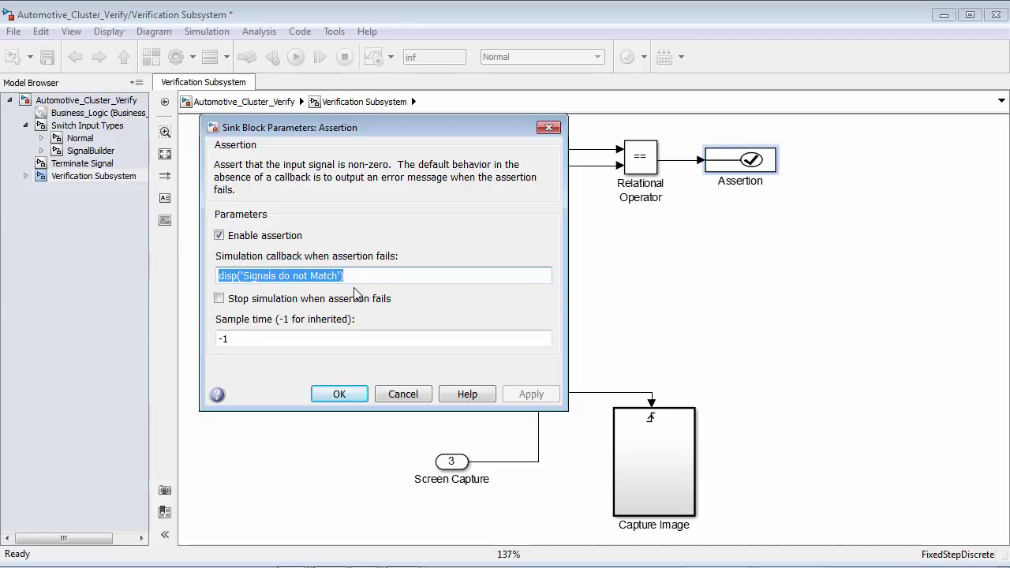
{"action": "left_click", "coordinate": [340, 395]}
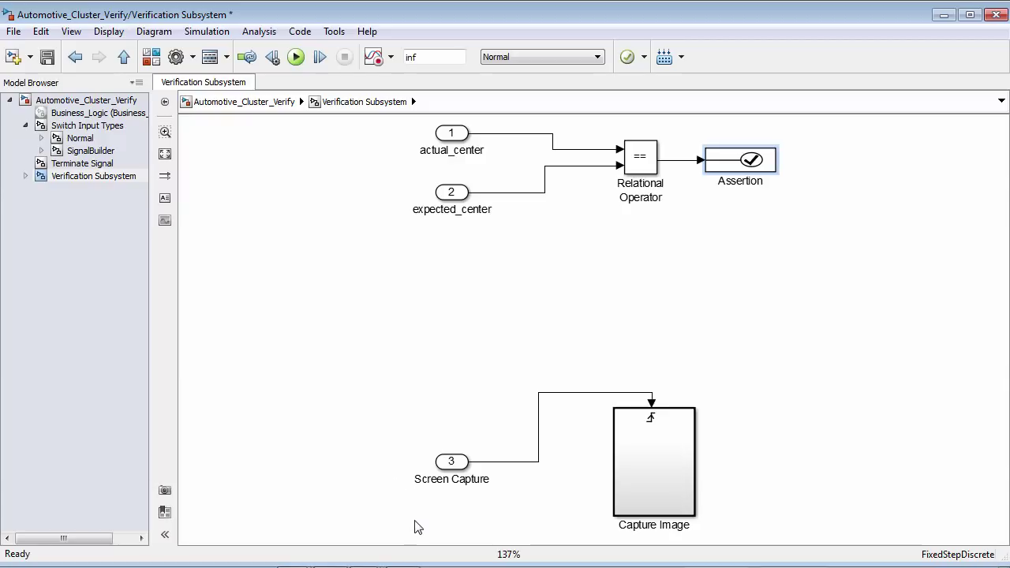
- Examine the Screen Capture input that triggers the Capture Image subsystem, and return to the top level of Automotive_Cluster_Verify
{"action": "left_click", "coordinate": [667, 473]}
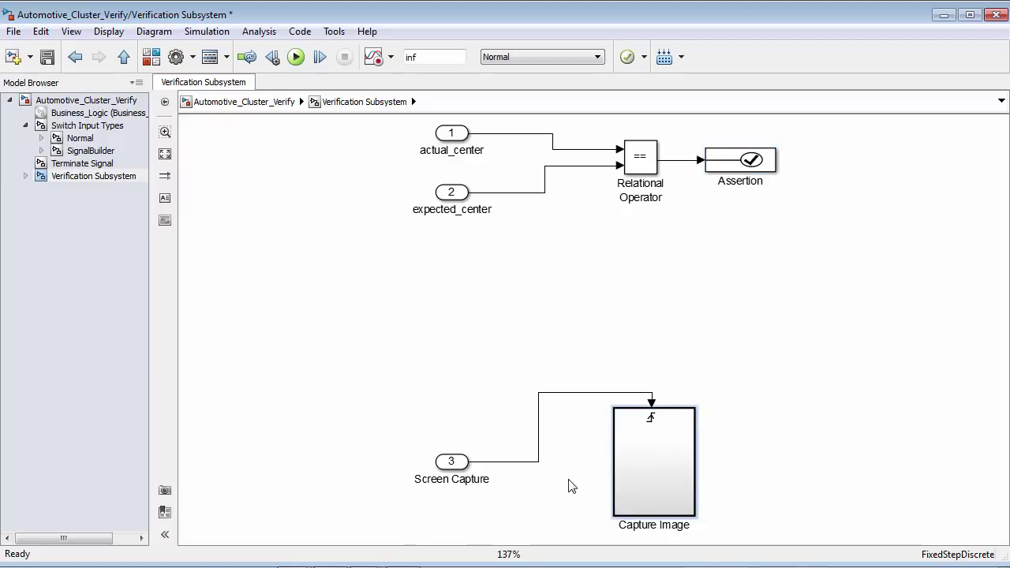
{"action": "left_click", "coordinate": [464, 465]}
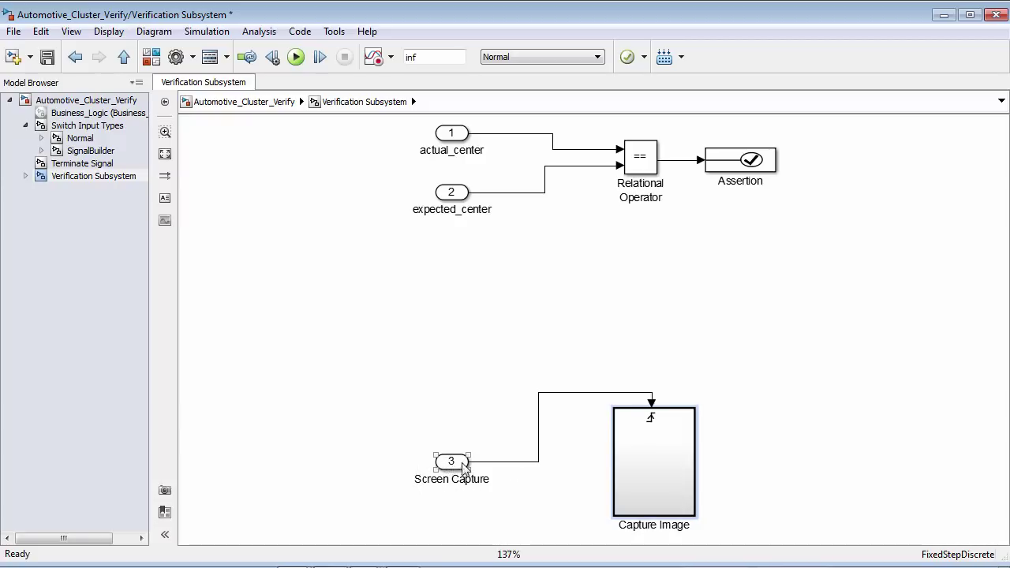
{"action": "left_click", "coordinate": [634, 478]}
{"action": "left_click", "coordinate": [581, 485]}
{"action": "left_click", "coordinate": [242, 107]}
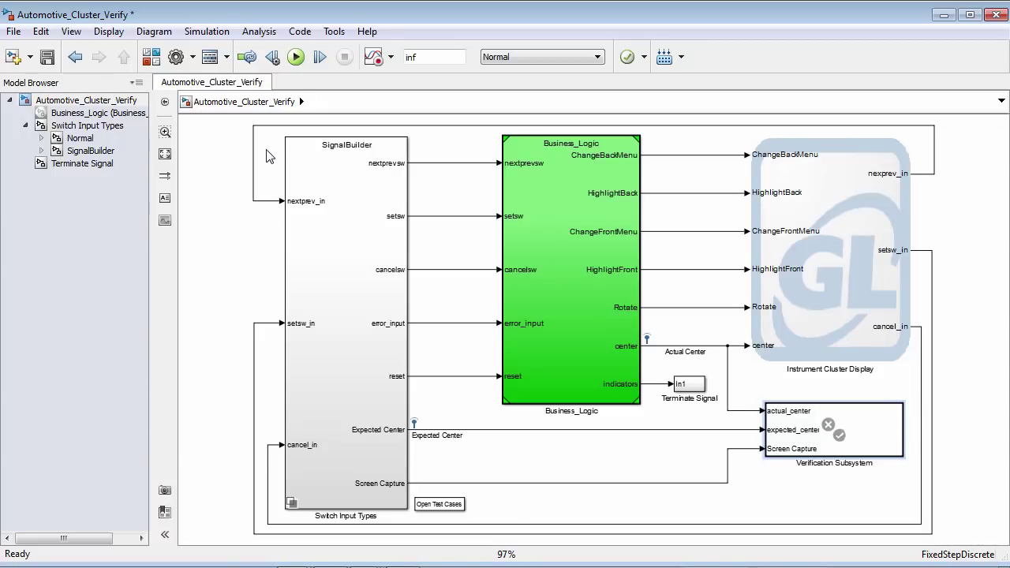
- Run the Automotive_Cluster_Verify simulation with the SignalBuilder test case, and stop it once the cluster display sequence has played
{"action": "left_click", "coordinate": [296, 58]}
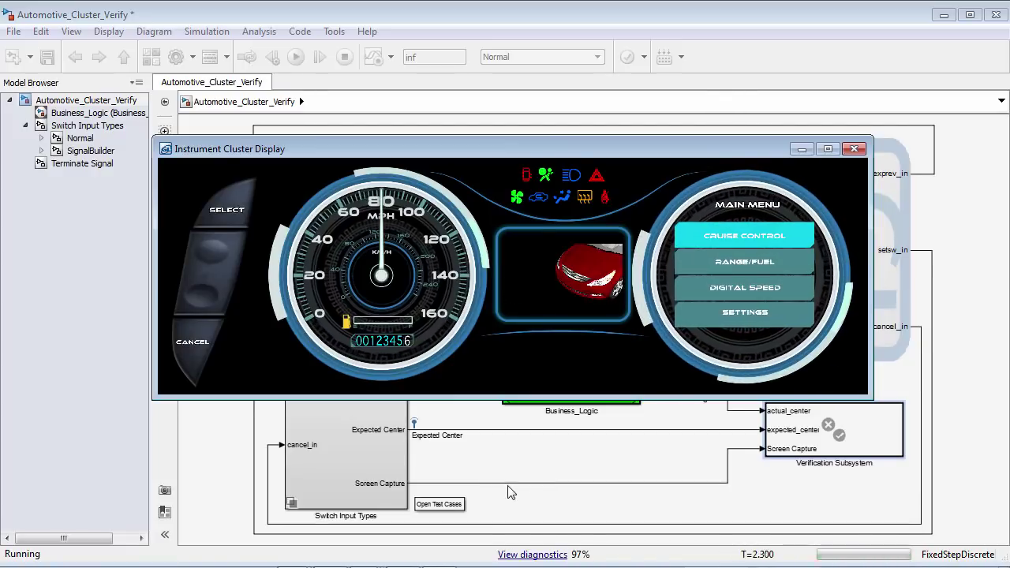
{"action": "left_click", "coordinate": [344, 57]}
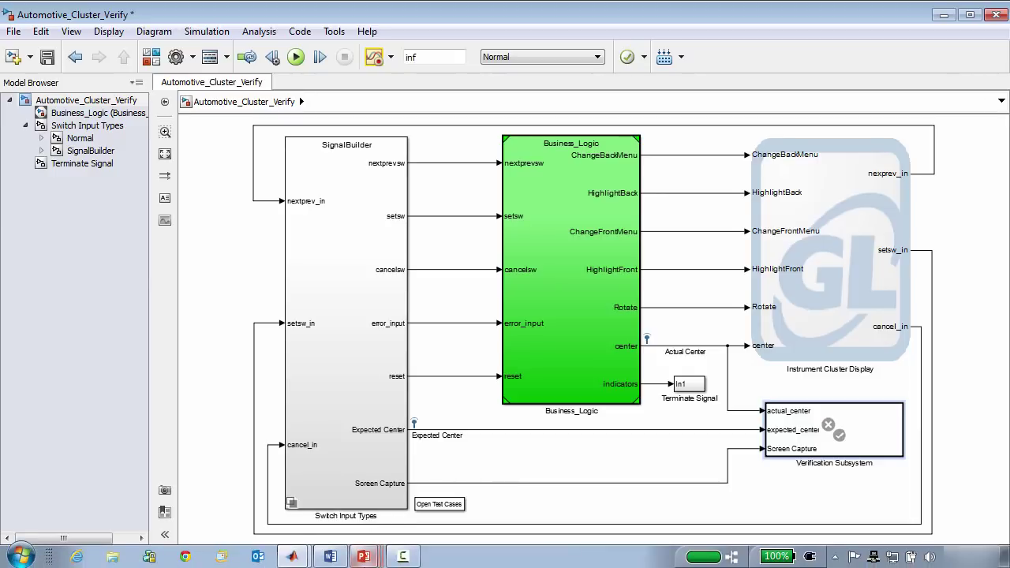
- Switch to MATLAB to check the Command Window for assertion messages from the run, and minimize it
{"action": "left_click", "coordinate": [294, 557]}
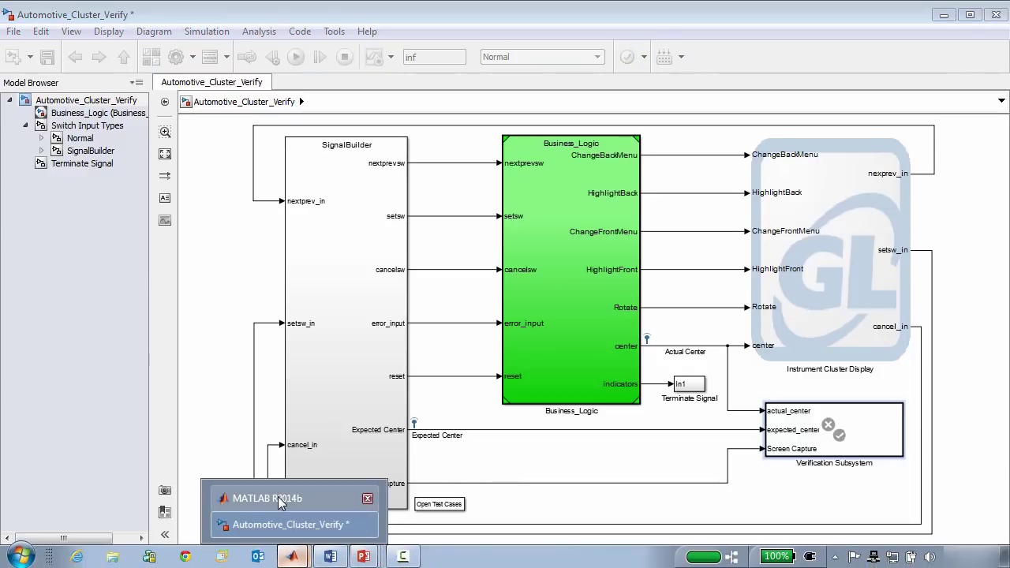
{"action": "left_click", "coordinate": [272, 487]}
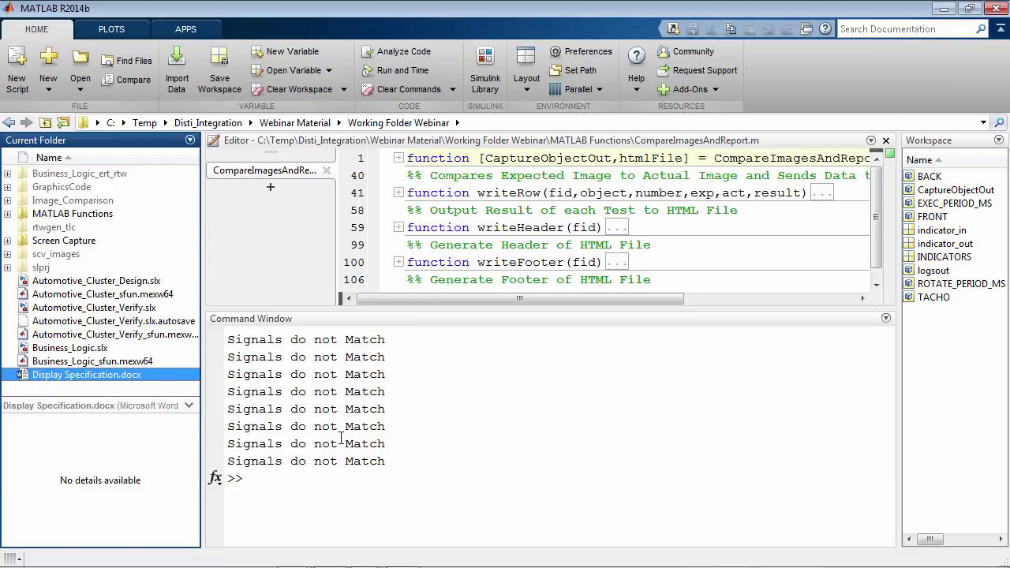
{"action": "left_click", "coordinate": [943, 10]}
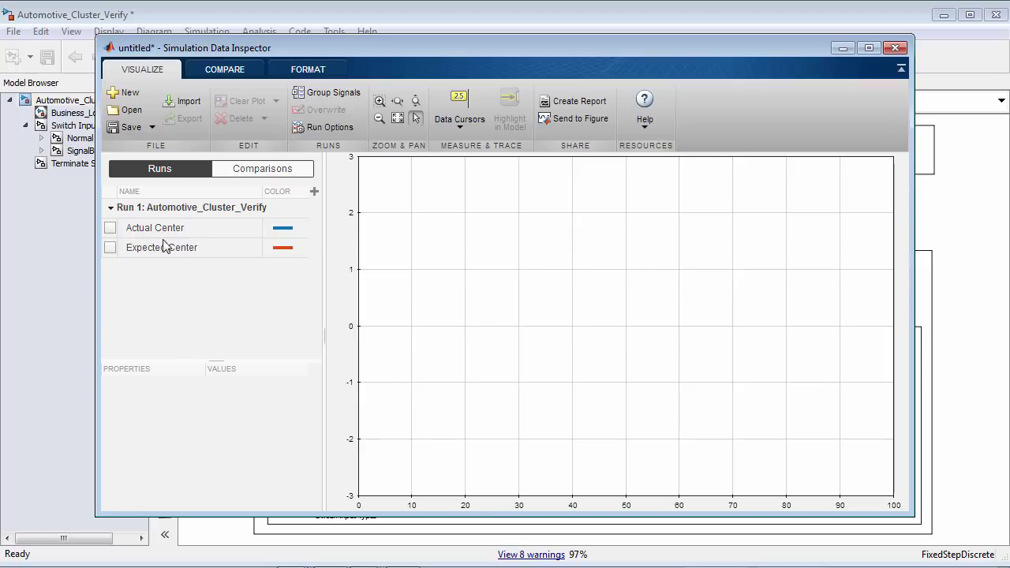
- Plot the Actual Center and Expected Center signals of Run 1 together to compare them, and minimize the Simulation Data Inspector
{"action": "left_click", "coordinate": [111, 229]}
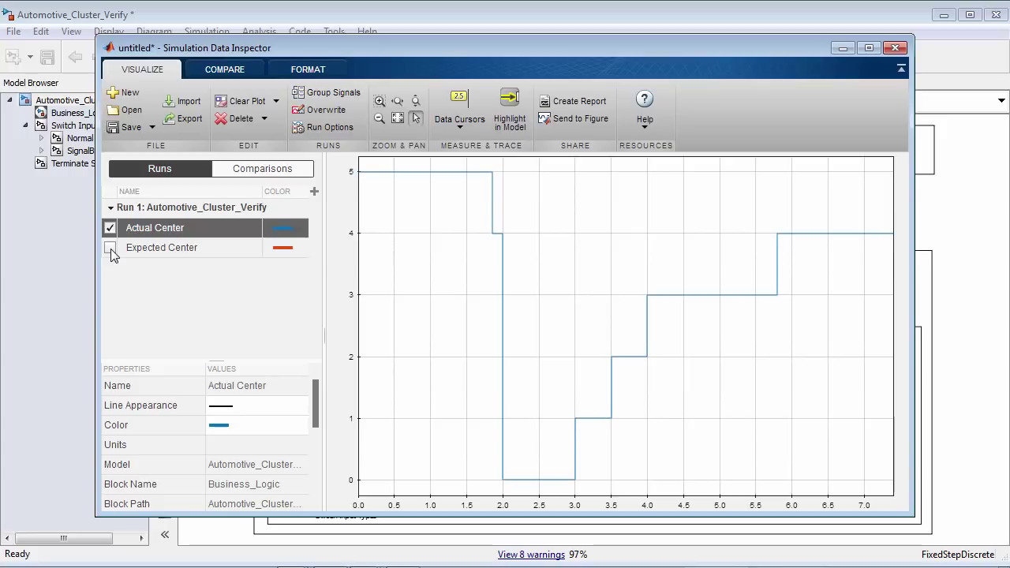
{"action": "left_click", "coordinate": [110, 248]}
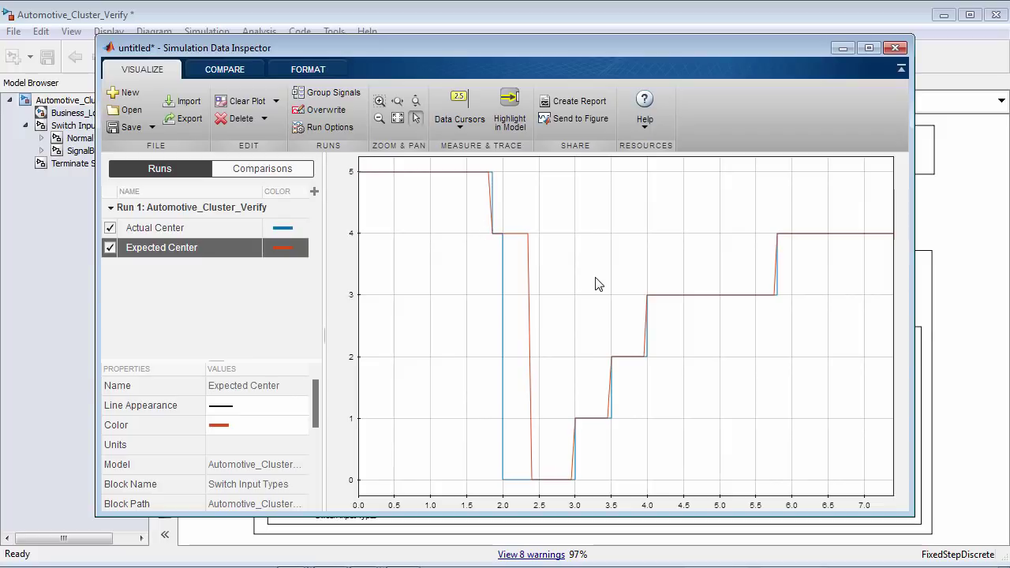
{"action": "left_click", "coordinate": [842, 49]}
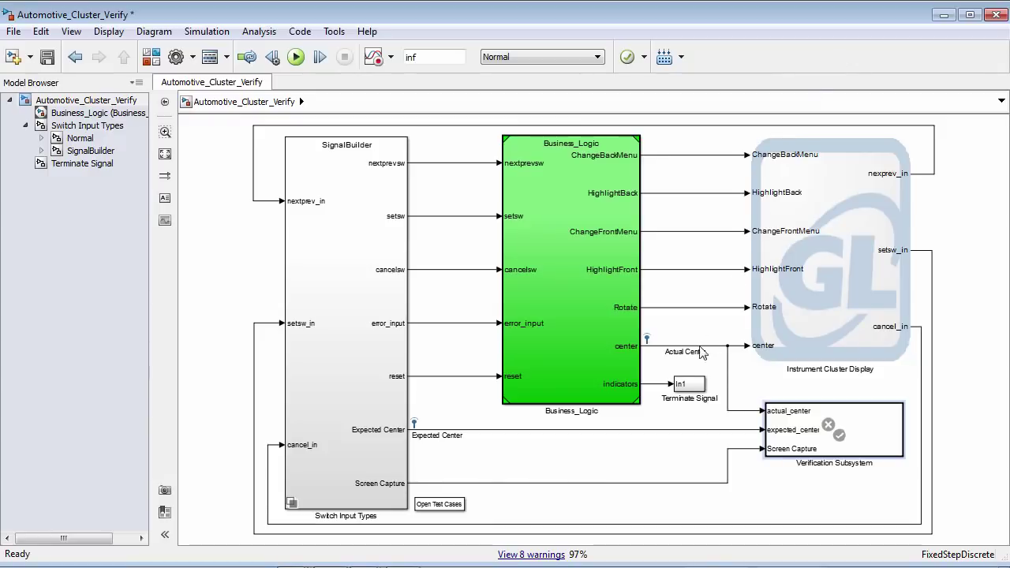
- Open the Menu Transition chart inside Business_Logic and examine the welcome, default and main menu states of CENTER_SCREEN_LOGIC
{"action": "double_click", "coordinate": [590, 362]}
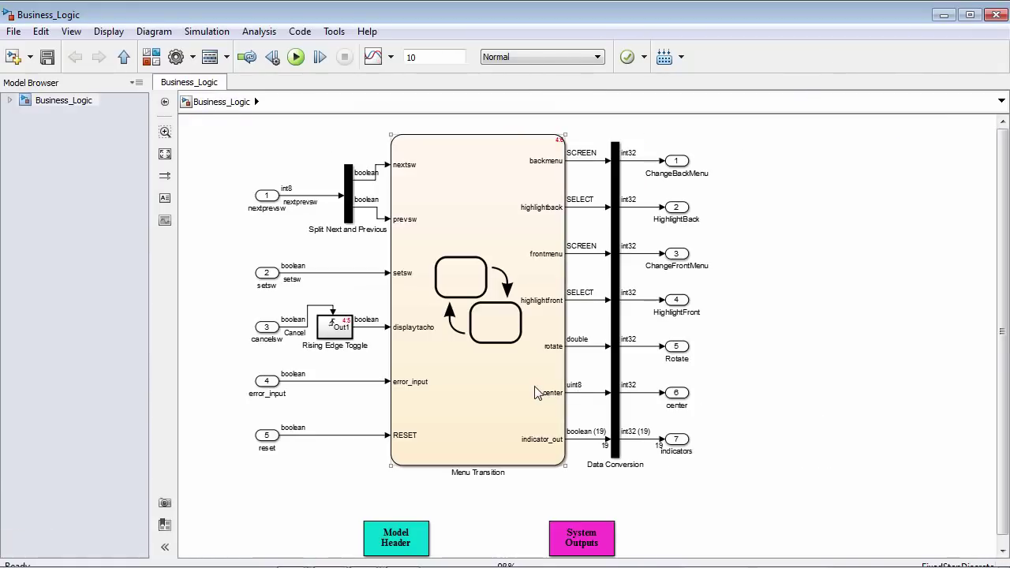
{"action": "double_click", "coordinate": [535, 386]}
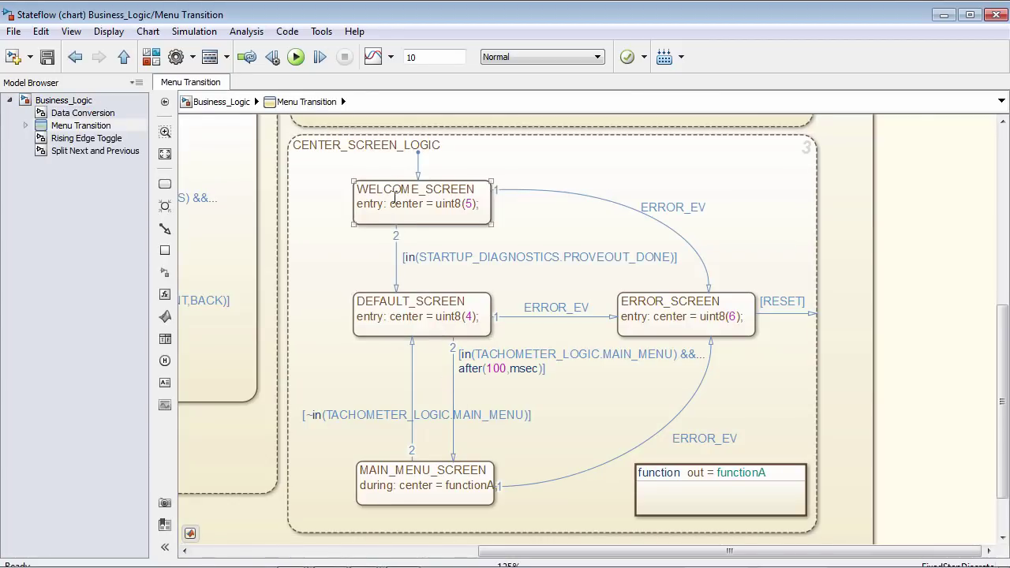
{"action": "left_click", "coordinate": [410, 215]}
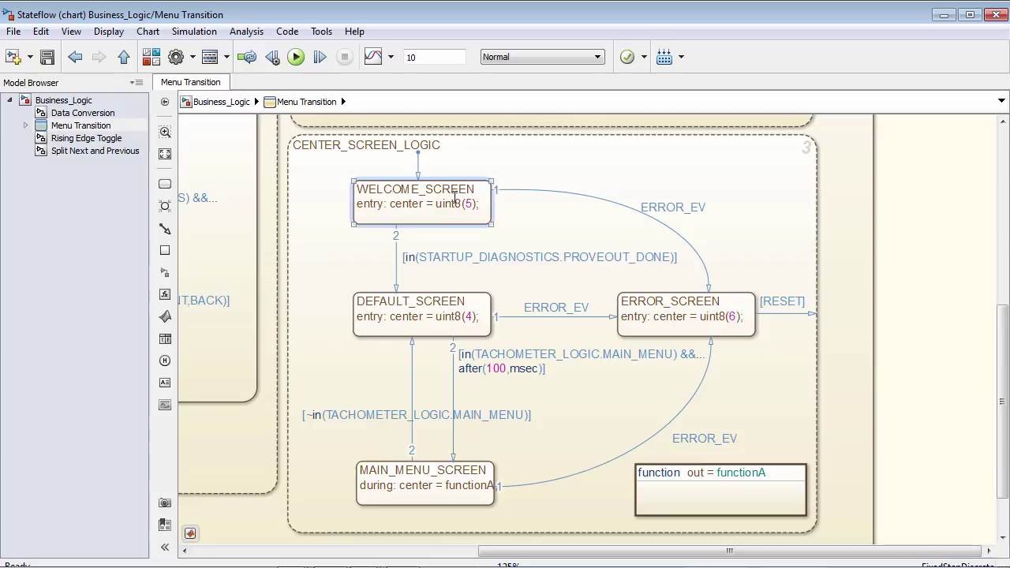
{"action": "left_click", "coordinate": [433, 319]}
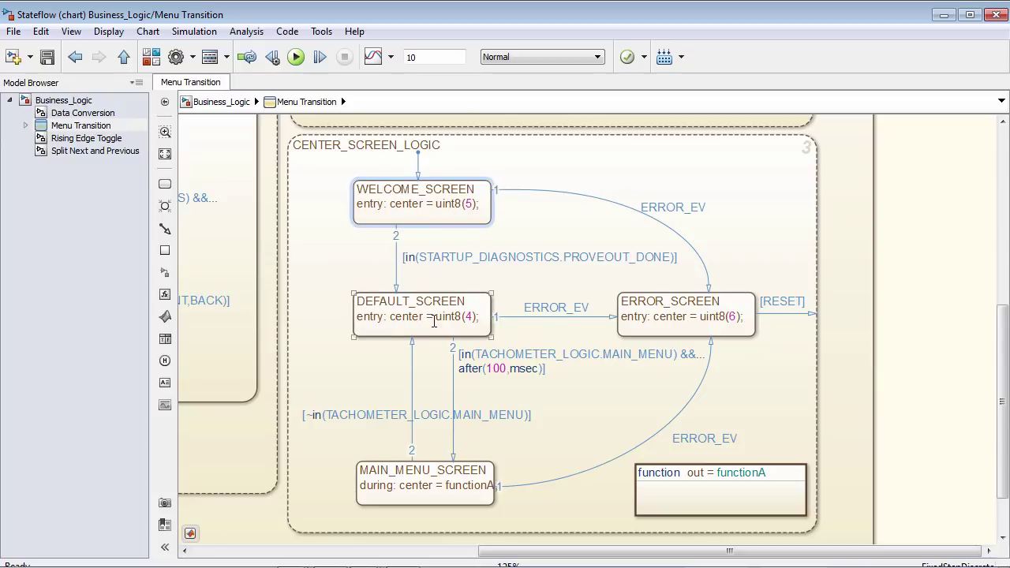
{"action": "left_click", "coordinate": [462, 398]}
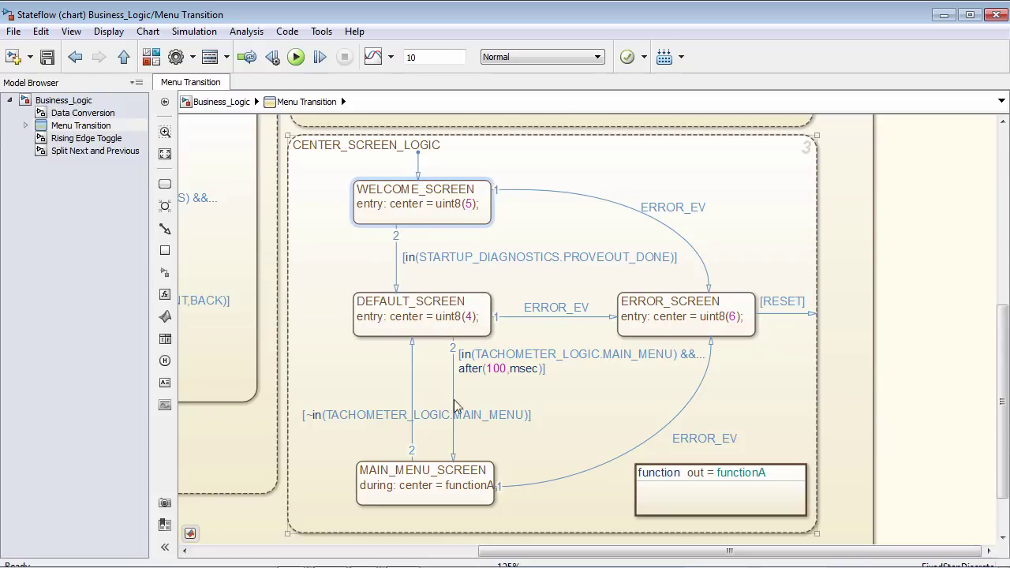
{"action": "left_click", "coordinate": [425, 479]}
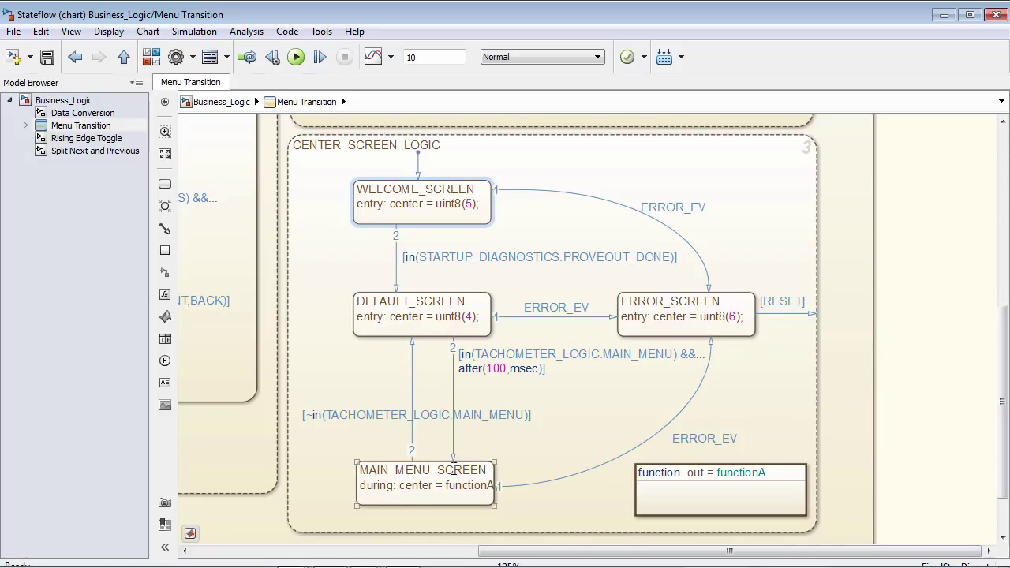
{"action": "left_click", "coordinate": [447, 439]}
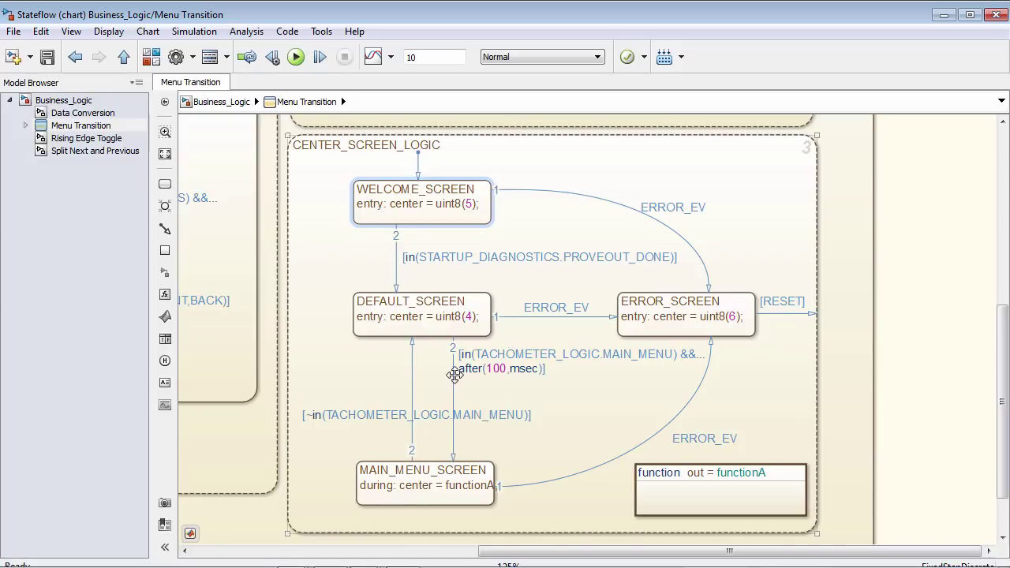
- Follow the requirement link of the DEFAULT_SCREEN to MAIN_MENU_SCREEN transition to check the blank-screen duration in Display Specification.docx, and return to the chart
{"action": "left_click", "coordinate": [454, 375]}
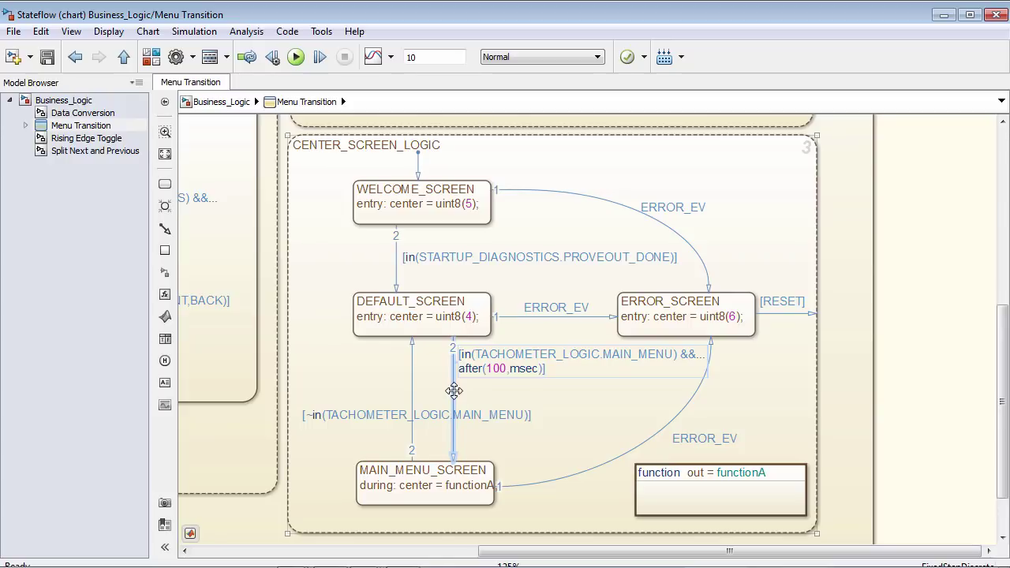
{"action": "right_click", "coordinate": [454, 390]}
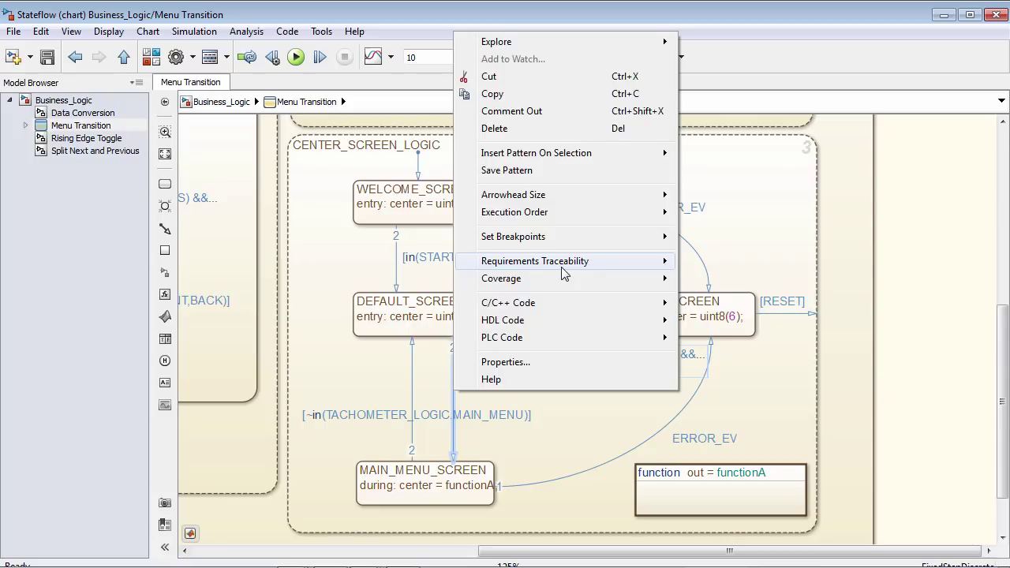
{"action": "mouse_move", "coordinate": [565, 272]}
{"action": "left_click", "coordinate": [726, 265]}
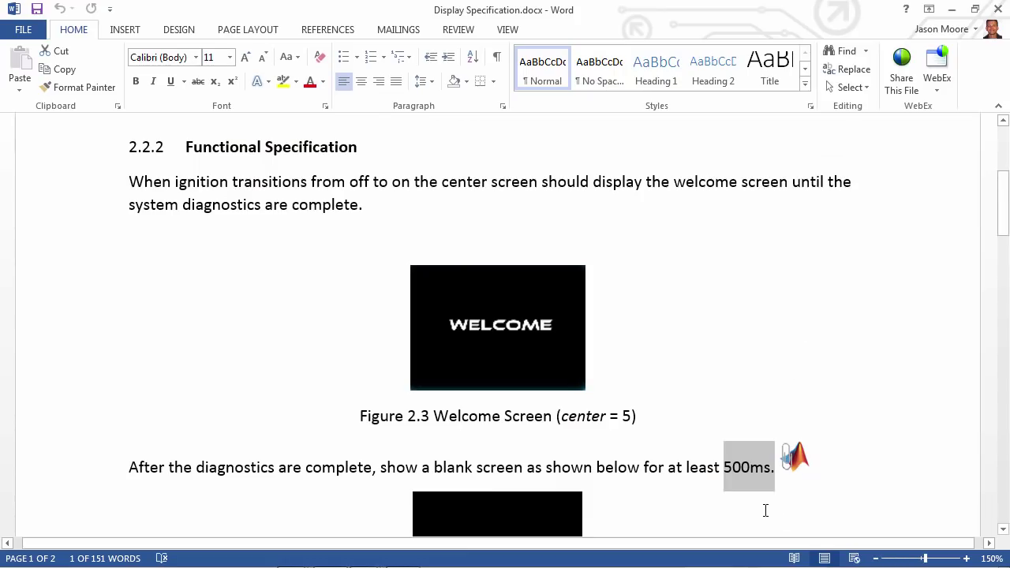
{"action": "scroll", "coordinate": [789, 482], "scroll_direction": "down", "scroll_amount": 1}
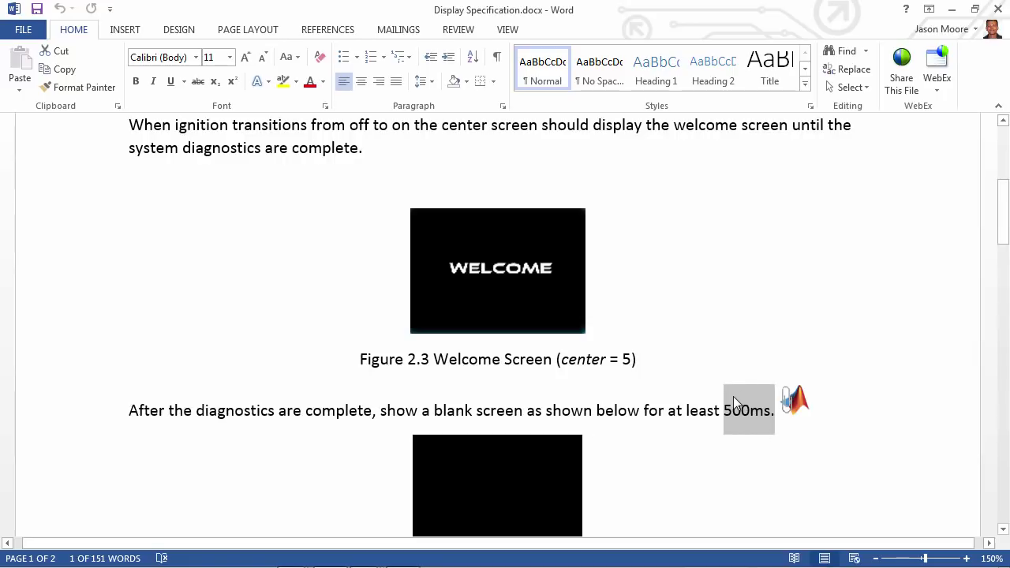
{"action": "left_click", "coordinate": [952, 10]}
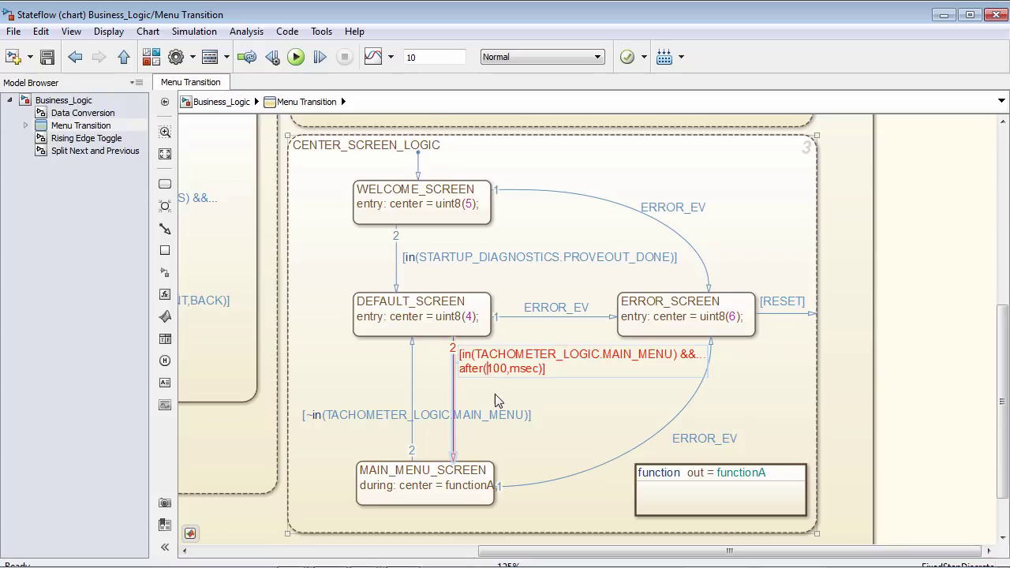
- Set the delay on the DEFAULT_SCREEN to MAIN_MENU_SCREEN transition to after(500,msec), and minimize the chart window
{"action": "key", "text": "Delete"}
{"action": "type", "text": "5"}
{"action": "left_click", "coordinate": [921, 372]}
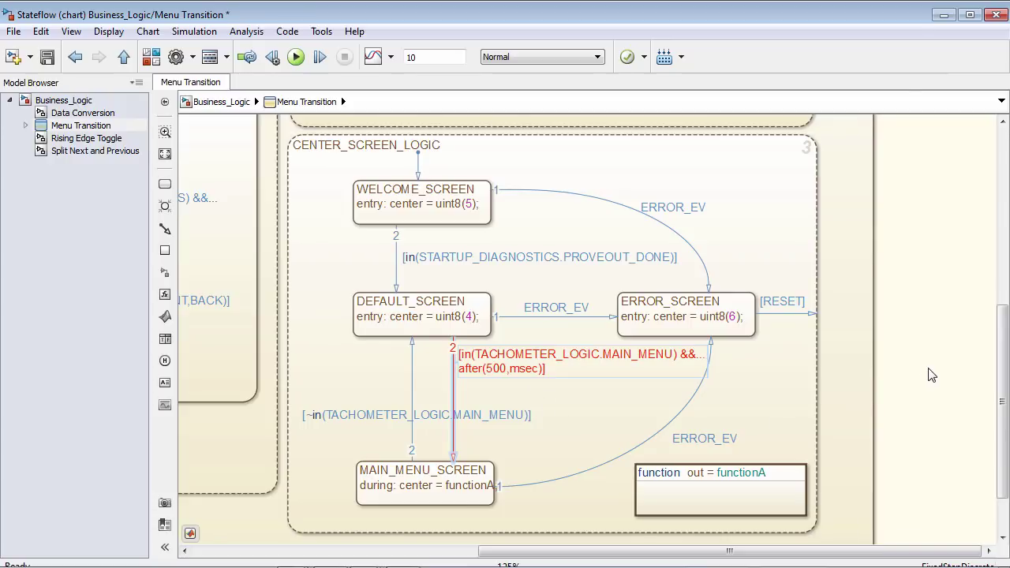
{"action": "left_click", "coordinate": [942, 15]}
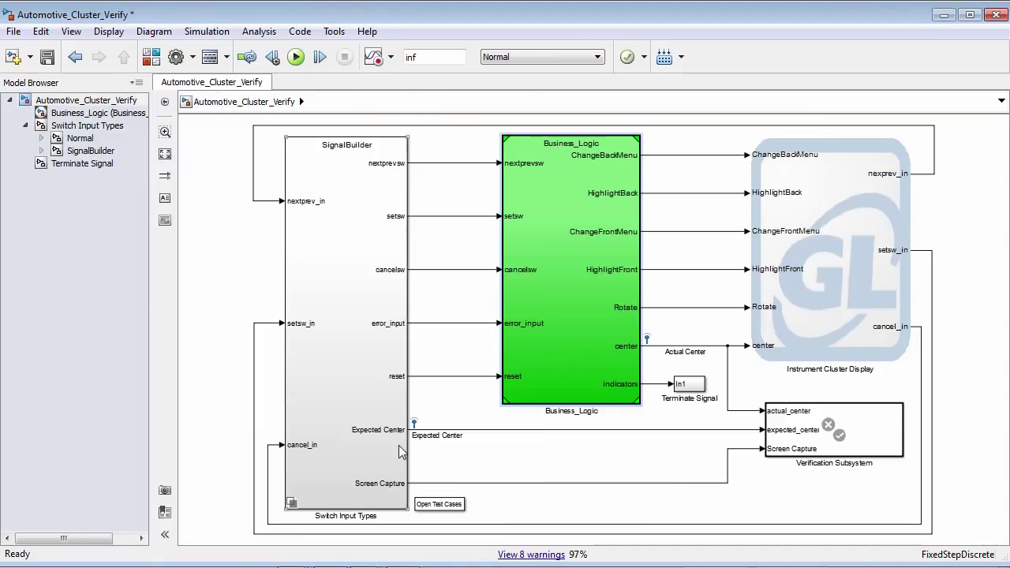
- Trace the Screen Capture signal to the Verification Subsystem, and switch to MATLAB to examine the CompareImagesAndReport.m function
{"action": "left_click", "coordinate": [484, 483]}
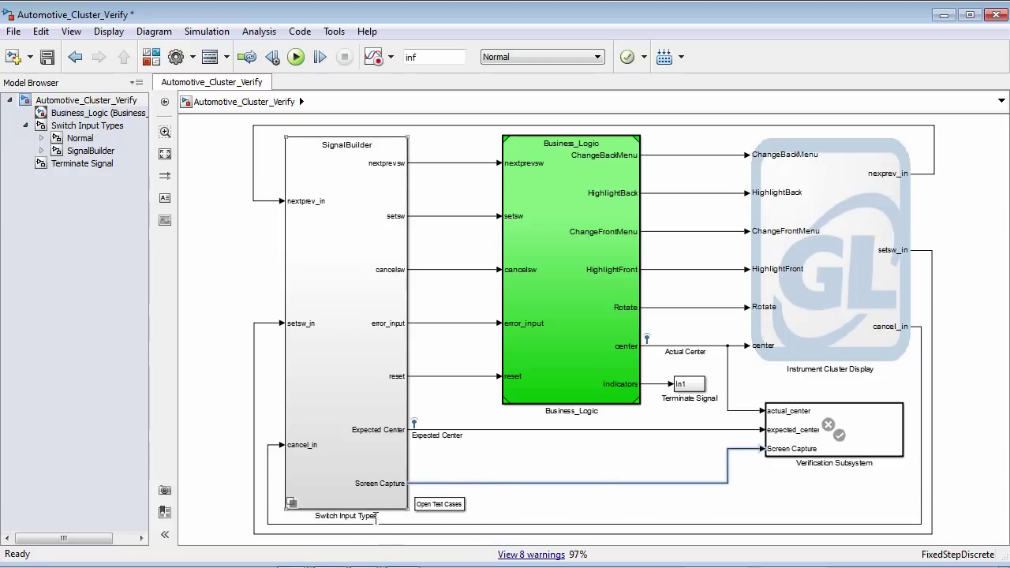
{"action": "mouse_move", "coordinate": [368, 562]}
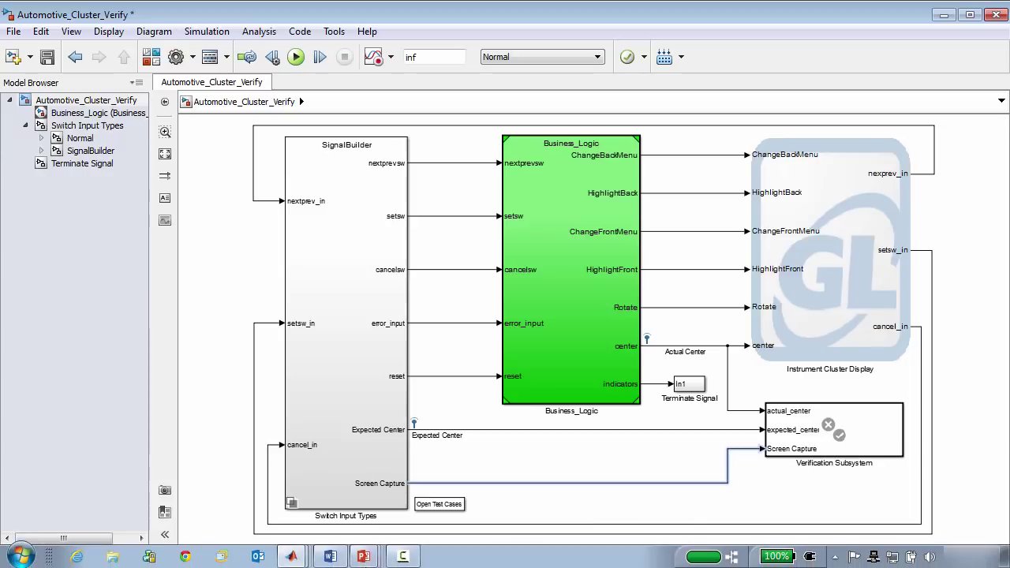
{"action": "left_click", "coordinate": [292, 559]}
{"action": "left_click", "coordinate": [221, 442]}
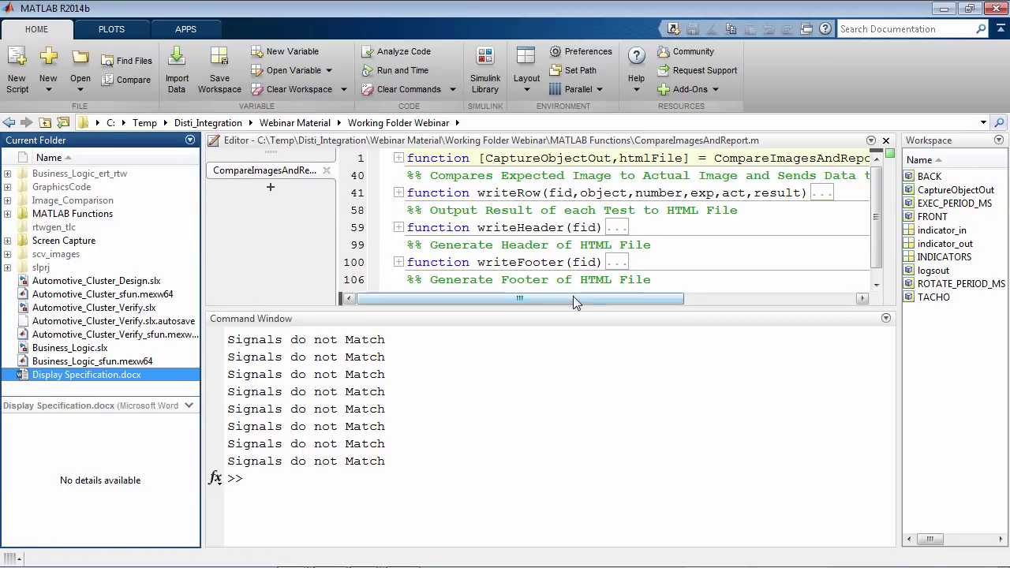
{"action": "mouse_move", "coordinate": [573, 302]}
{"action": "left_mouse_down"}
{"action": "mouse_move", "coordinate": [627, 298]}
{"action": "mouse_move", "coordinate": [573, 300]}
{"action": "left_mouse_up"}
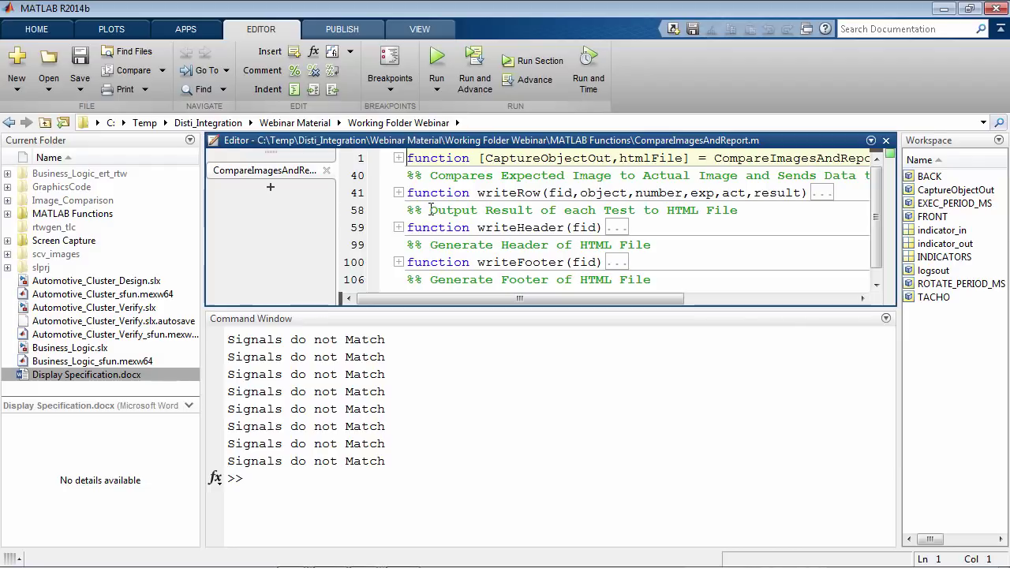
- Run [~,htmlFile] = CompareImagesAndReport(CaptureObjectOut,[pwd,'\Image_Comparison']) to generate the image comparison report
{"action": "left_click", "coordinate": [327, 479]}
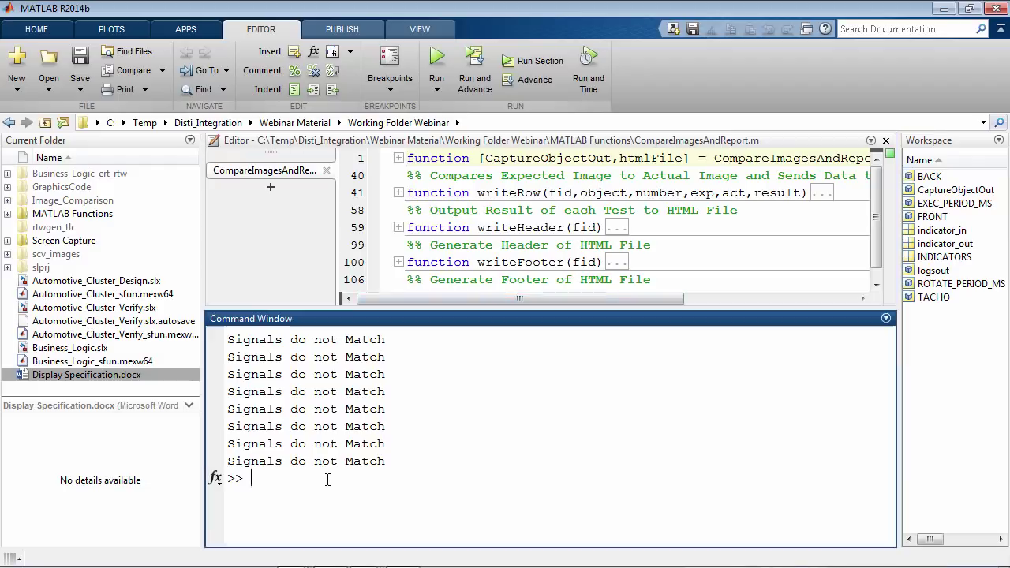
{"action": "key", "text": "Up"}
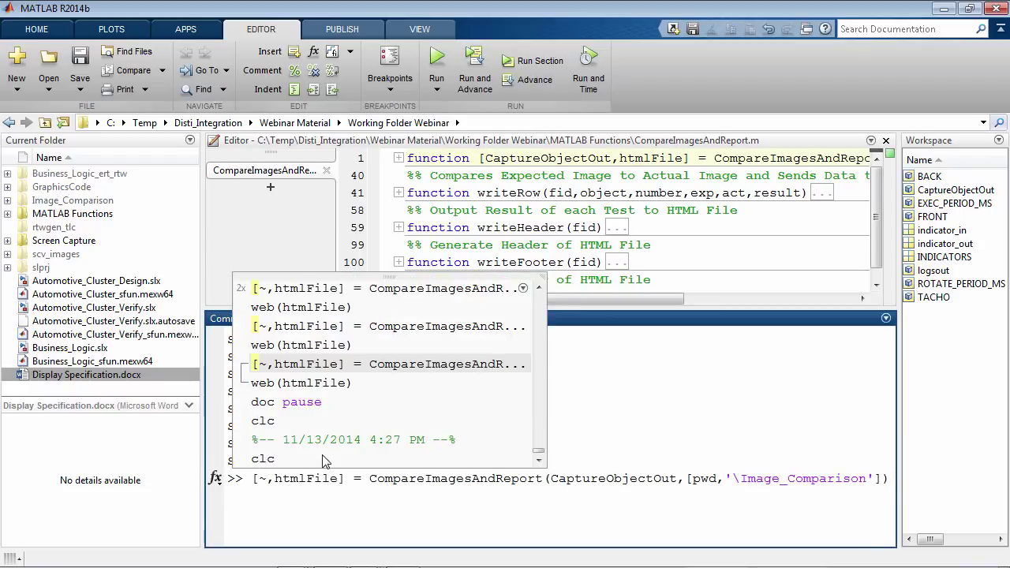
{"action": "left_click", "coordinate": [457, 527]}
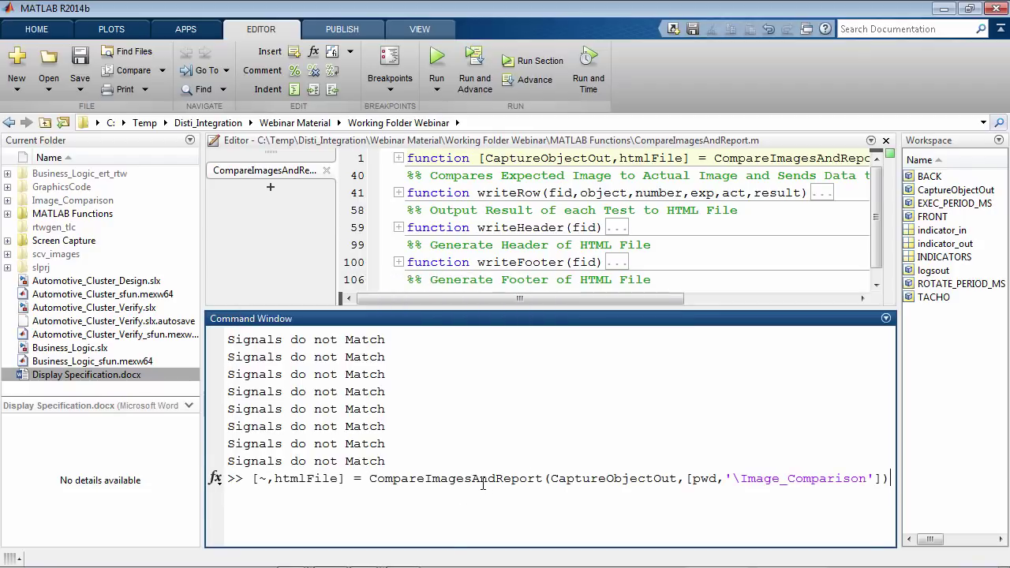
{"action": "key", "text": "Return"}
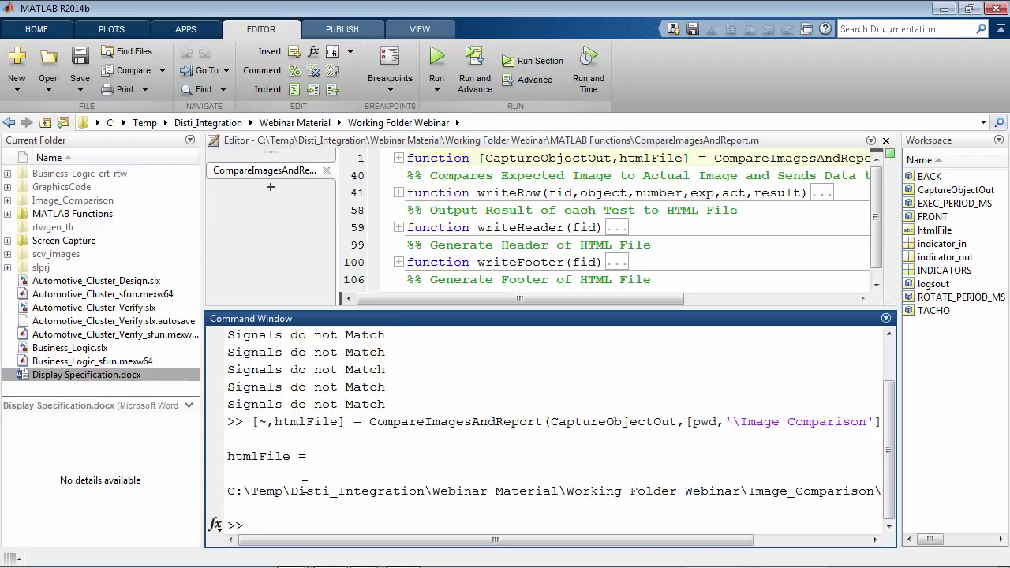
- Open the report with web(htmlFile), review the expected, actual and comparison images for each test point, and minimize it
{"action": "type", "text": "web"}
{"action": "key", "text": "Up"}
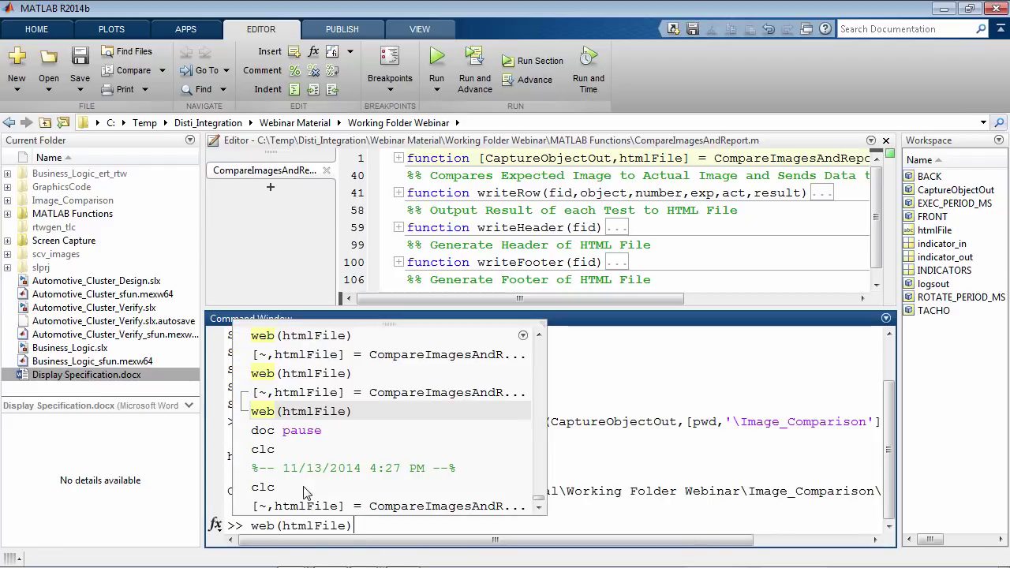
{"action": "key", "text": "Return"}
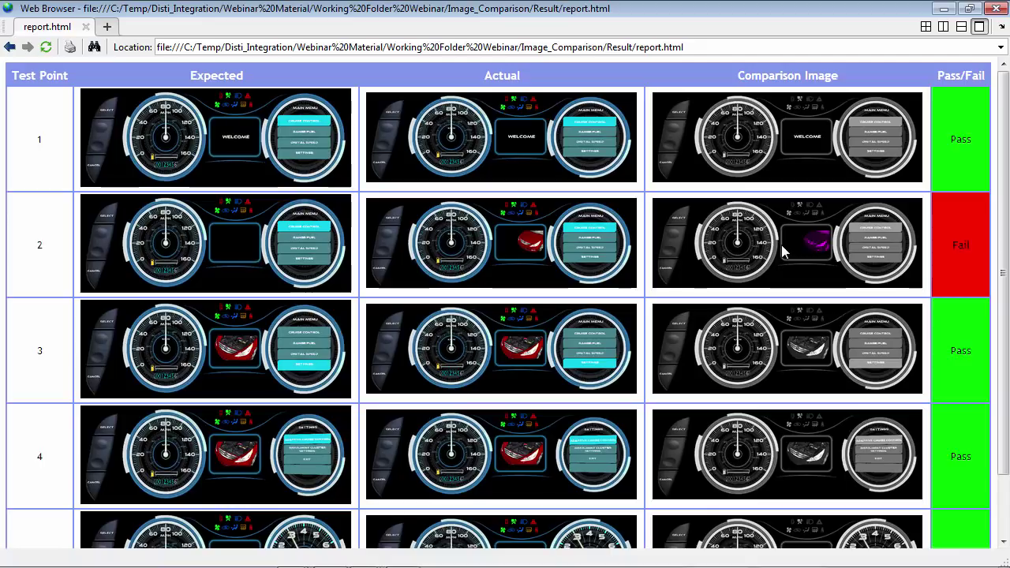
{"action": "left_click", "coordinate": [944, 9]}
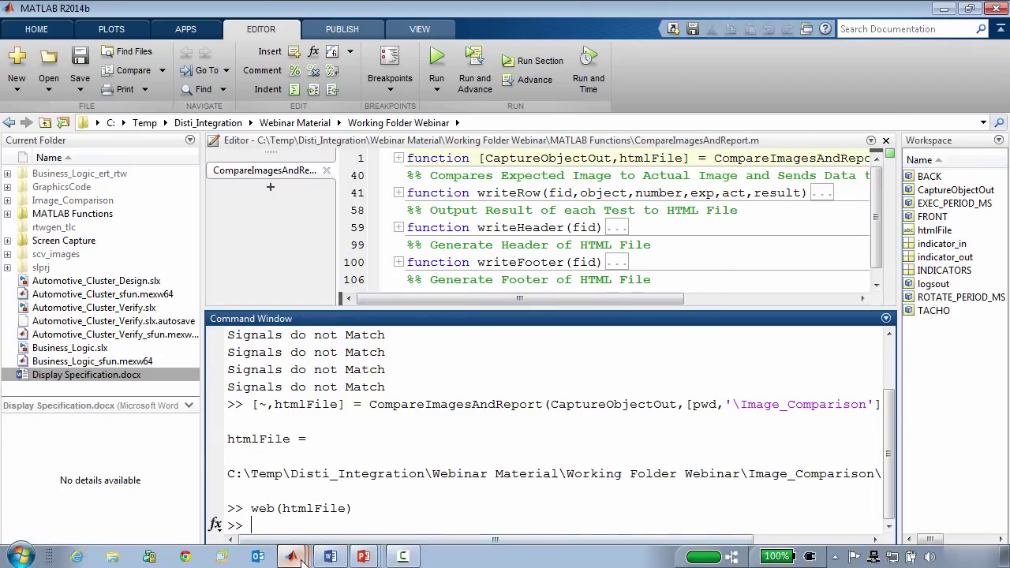
- Switch to the Automotive_Cluster_Verify model and enable coverage for this model and for referenced models in its coverage settings
{"action": "mouse_move", "coordinate": [293, 557]}
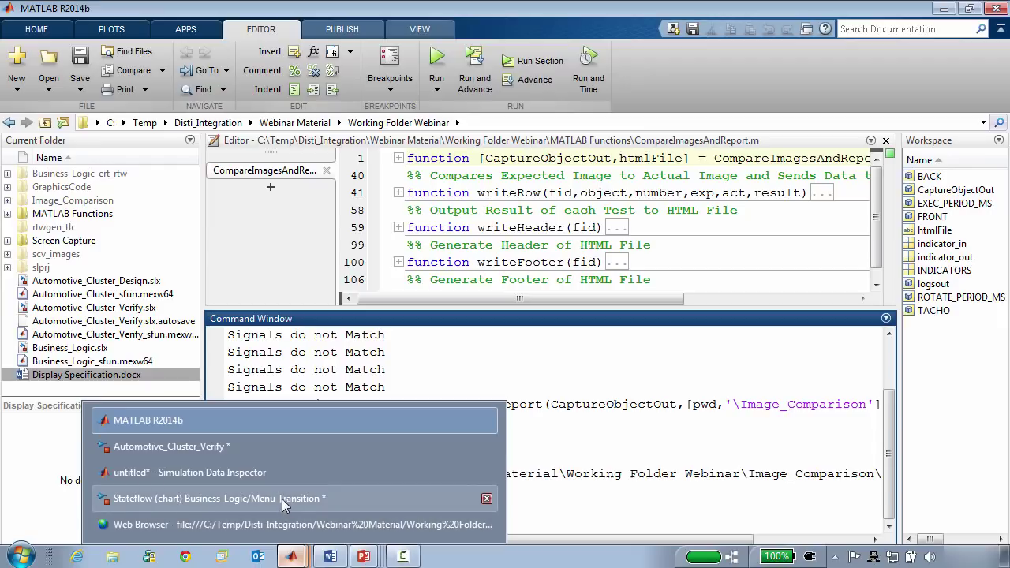
{"action": "left_click", "coordinate": [237, 453]}
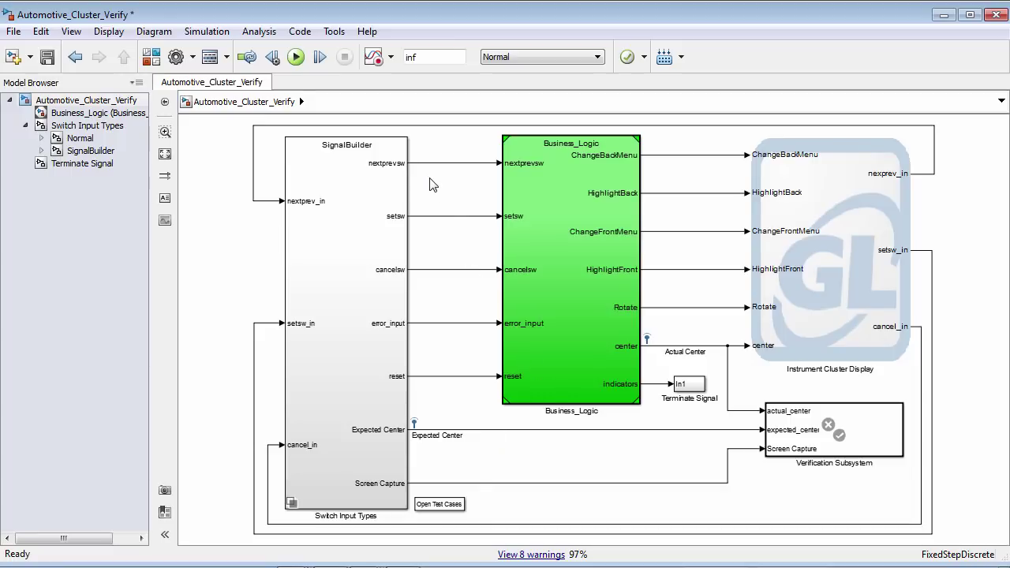
{"action": "left_click", "coordinate": [256, 35]}
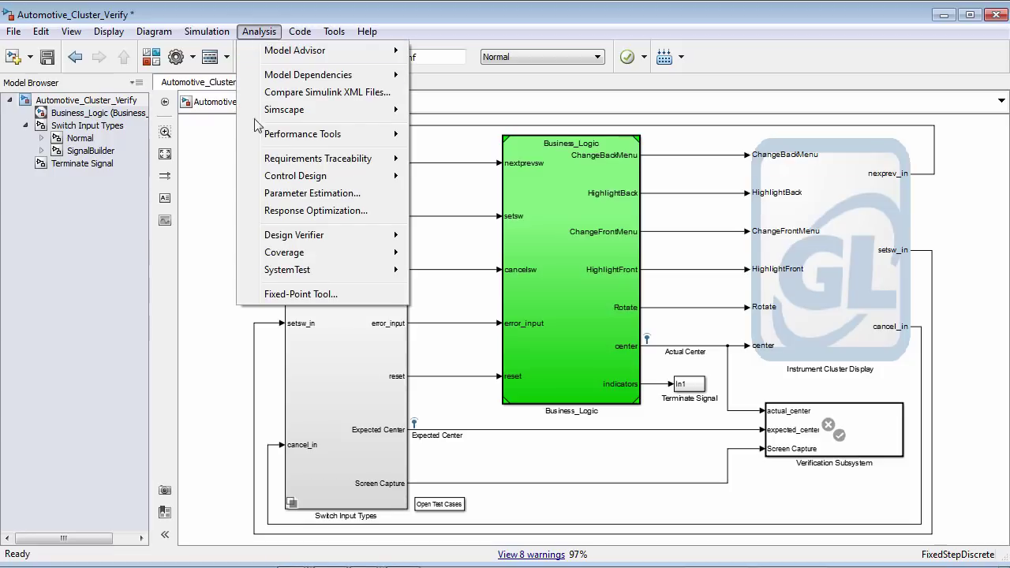
{"action": "mouse_move", "coordinate": [284, 254]}
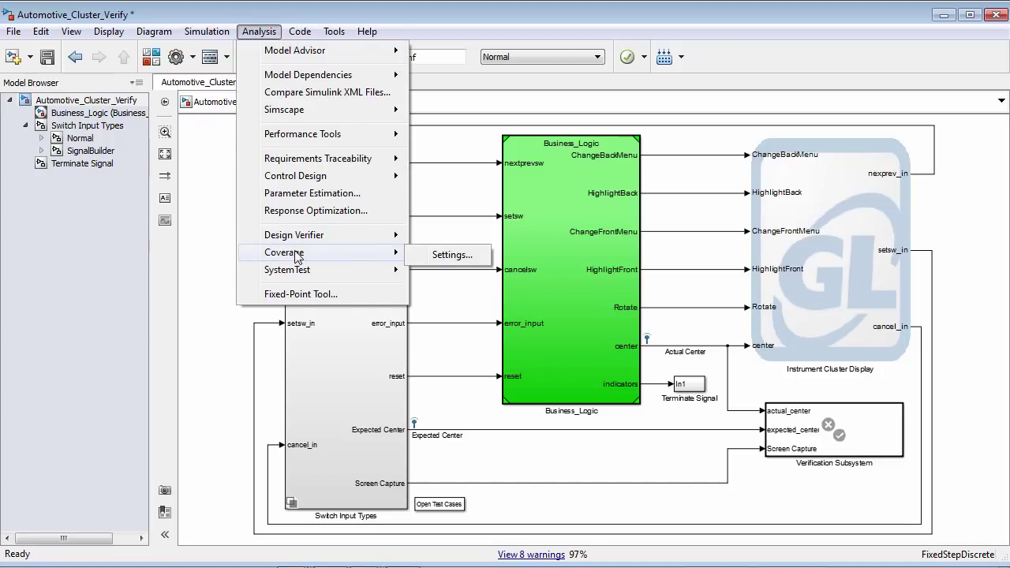
{"action": "left_click", "coordinate": [451, 255]}
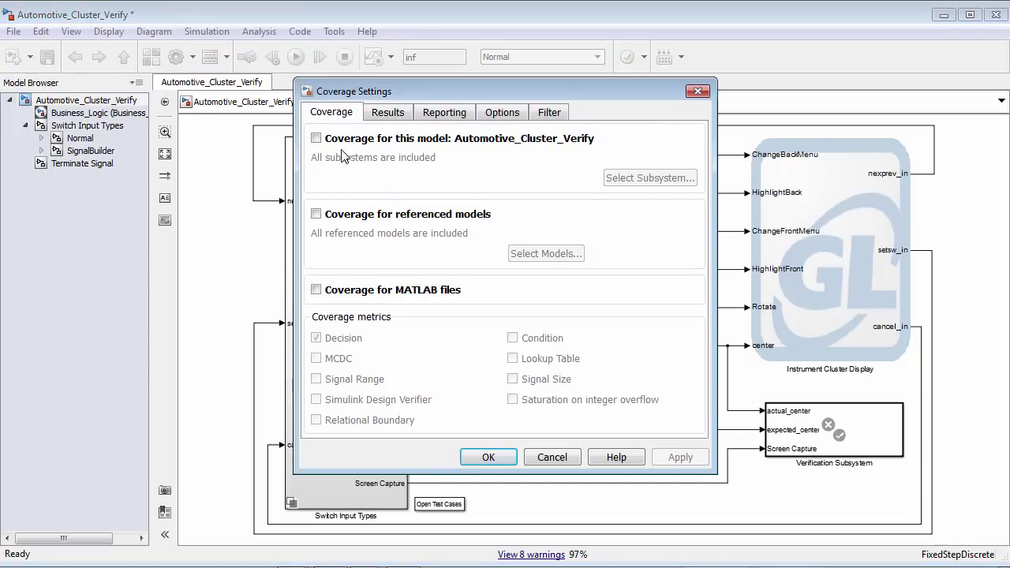
{"action": "left_click", "coordinate": [318, 139]}
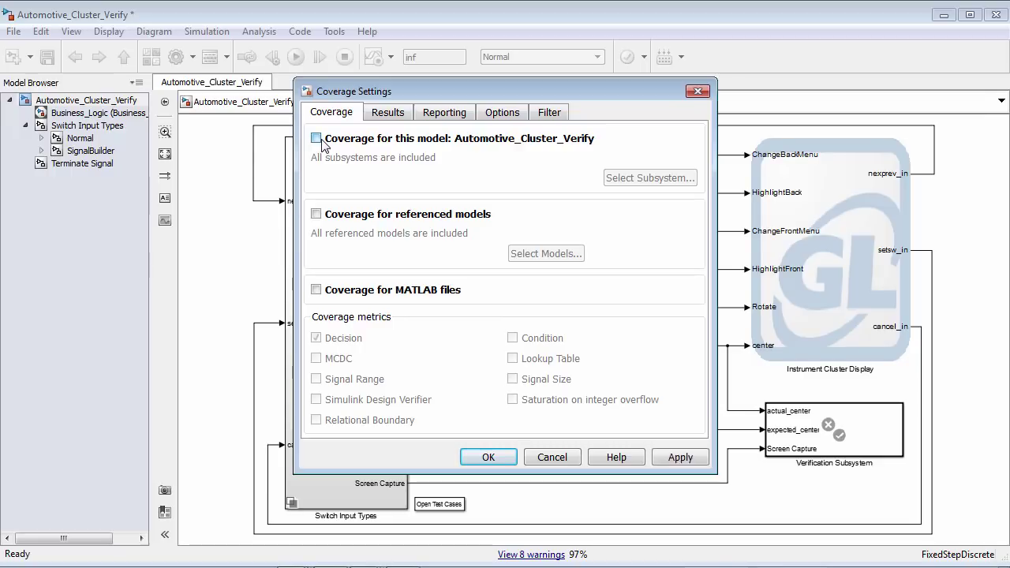
{"action": "left_click", "coordinate": [322, 217]}
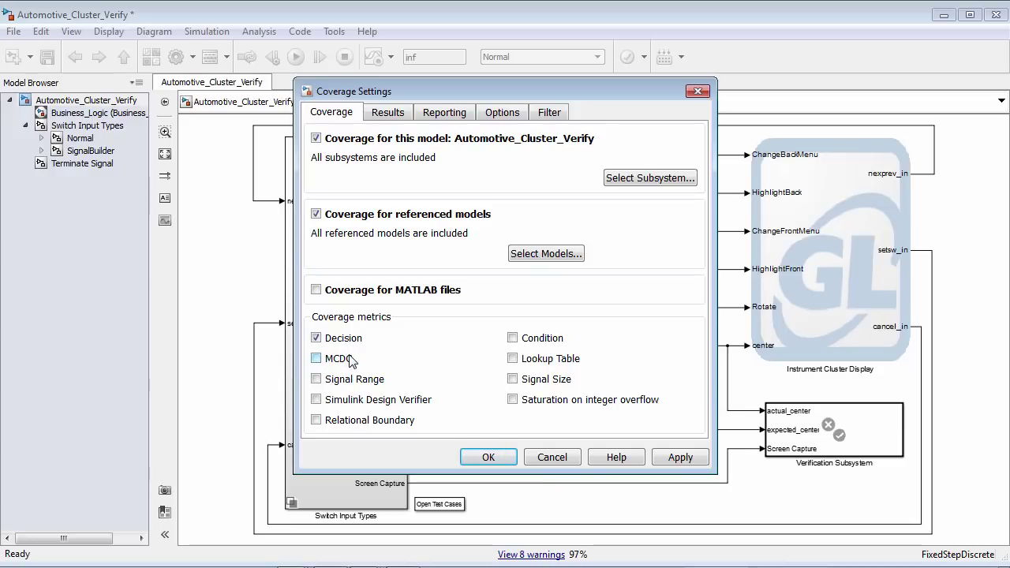
- Check the coverage results and reporting options, and apply the coverage settings
{"action": "left_click", "coordinate": [401, 116]}
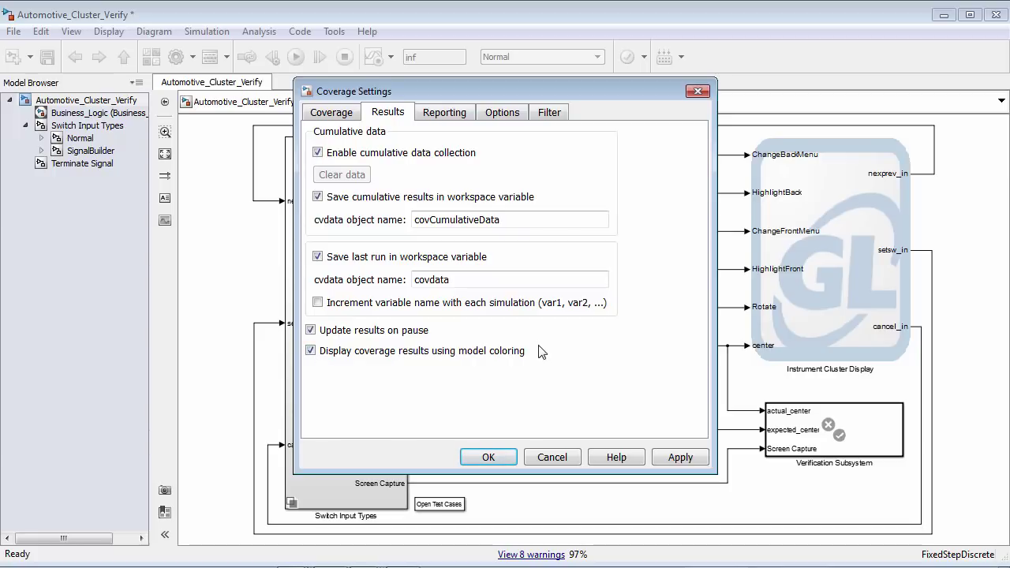
{"action": "left_click", "coordinate": [459, 118]}
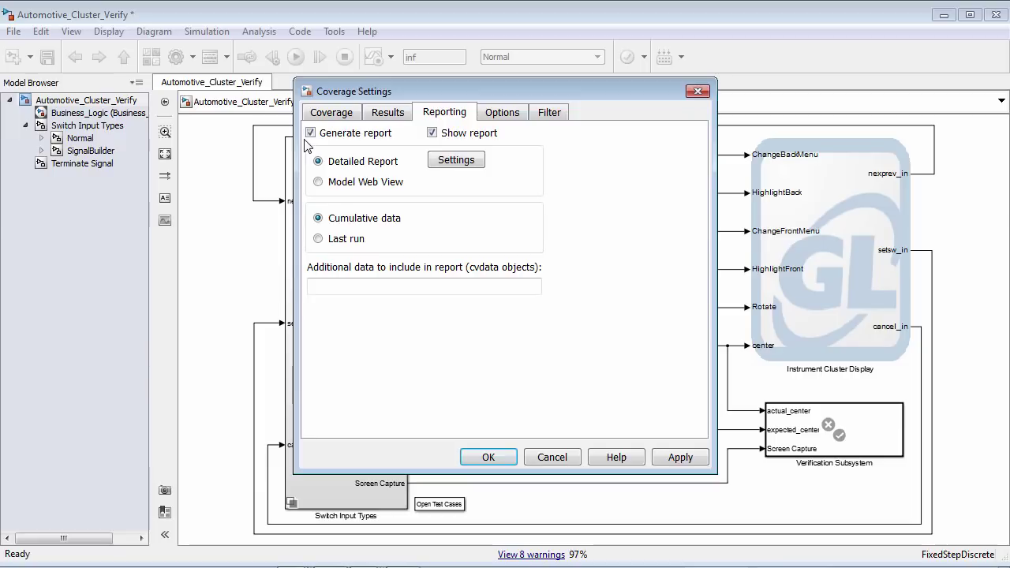
{"action": "left_click", "coordinate": [678, 458]}
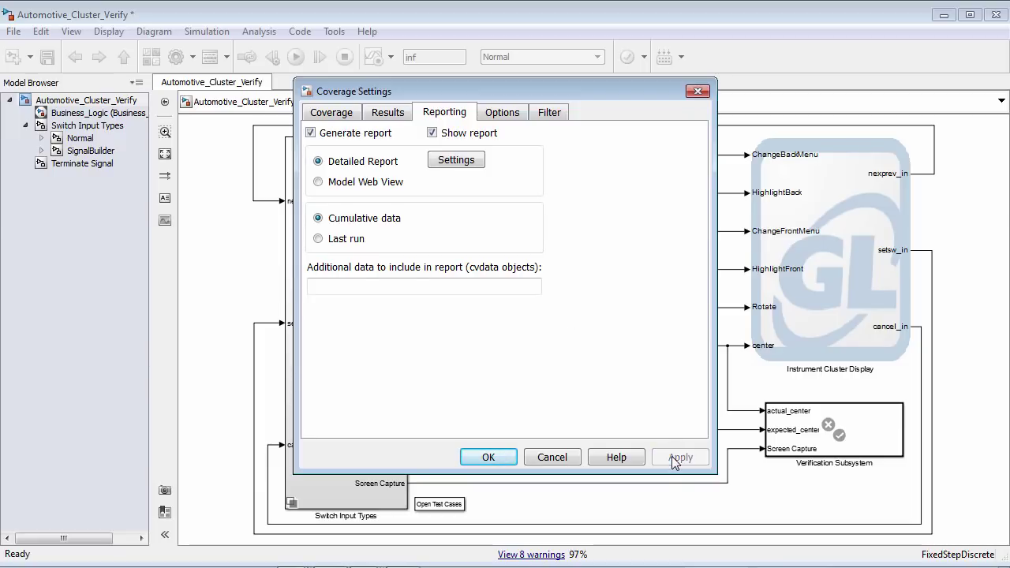
{"action": "left_click", "coordinate": [489, 458]}
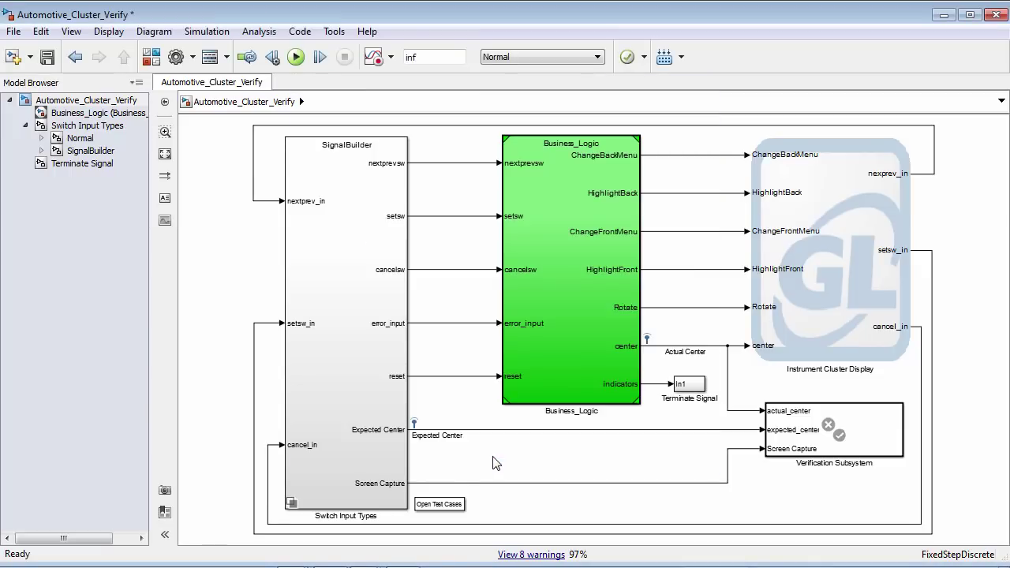
- Run the Automotive_Cluster_Verify simulation through the instrument cluster display test, and stop it to generate the coverage report
{"action": "left_click", "coordinate": [296, 58]}
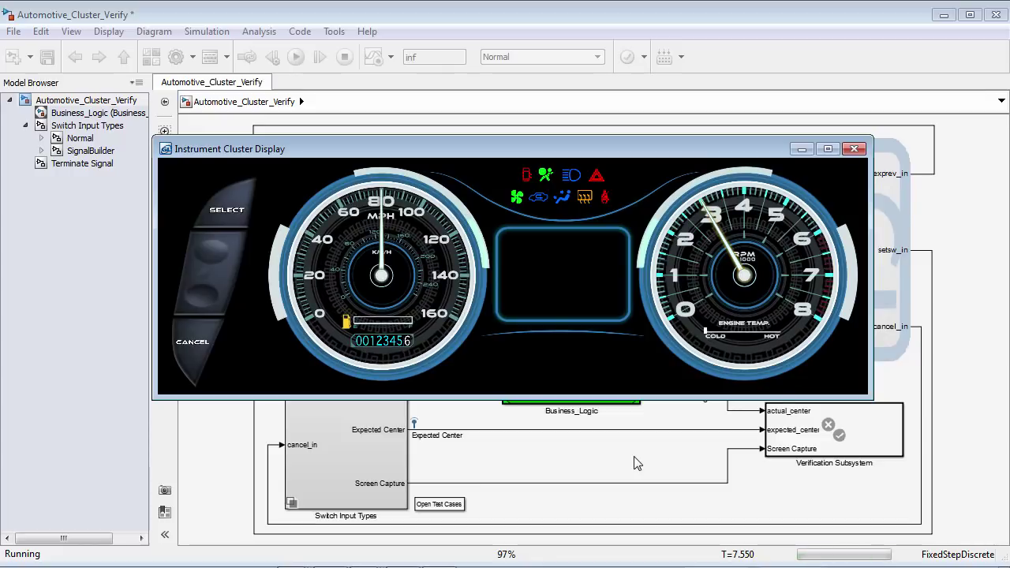
{"action": "left_click", "coordinate": [377, 15]}
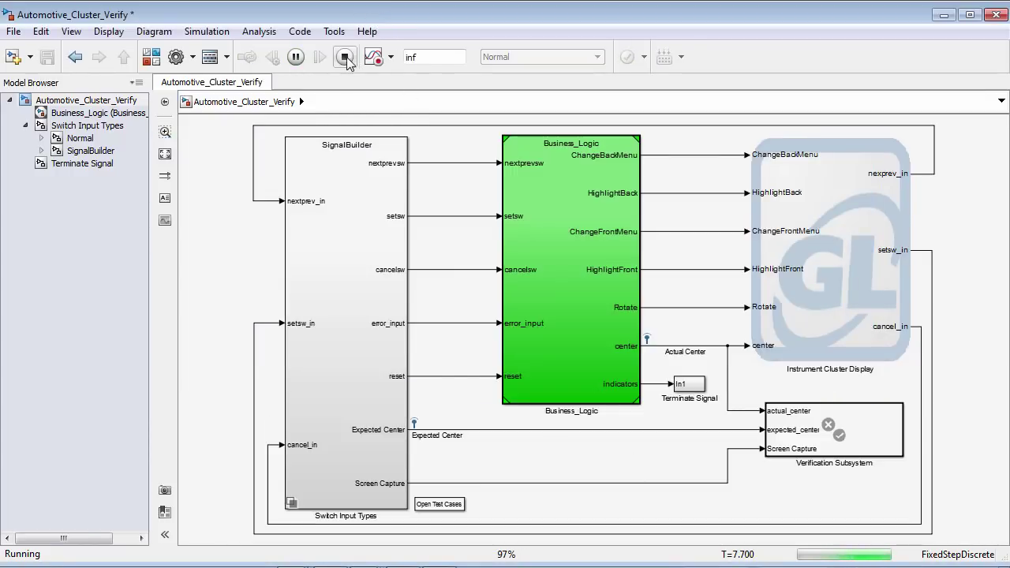
{"action": "left_click", "coordinate": [349, 56]}
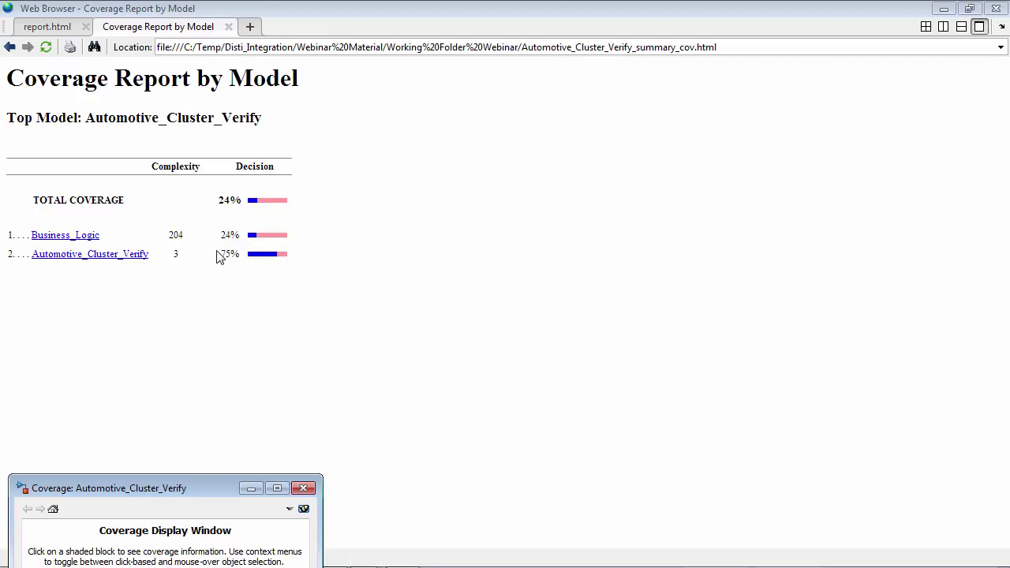
- Open the Business_Logic coverage report, review its summary and state details, and minimize the report
{"action": "left_click", "coordinate": [54, 239]}
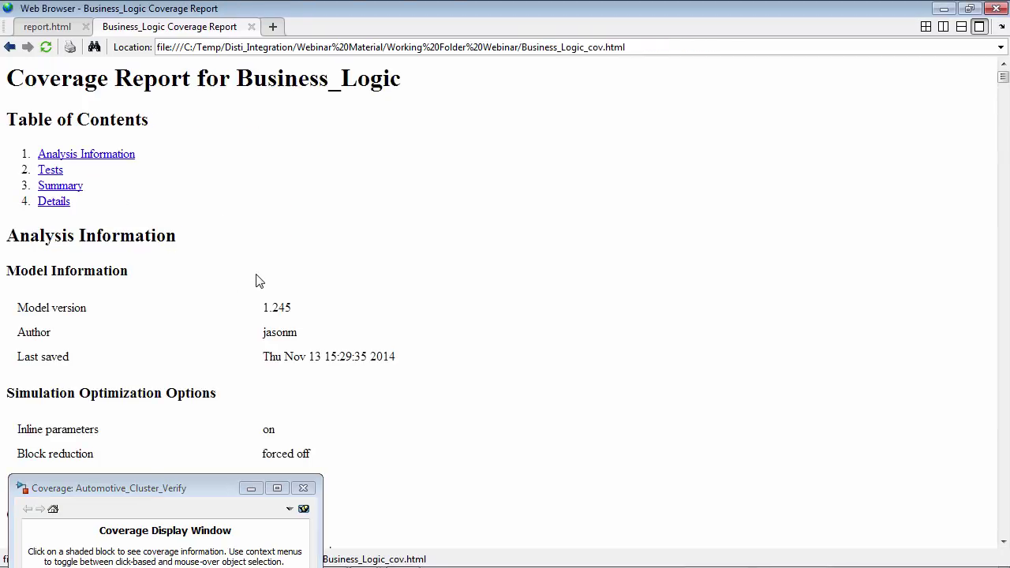
{"action": "scroll", "coordinate": [395, 292], "scroll_direction": "down", "scroll_amount": 5}
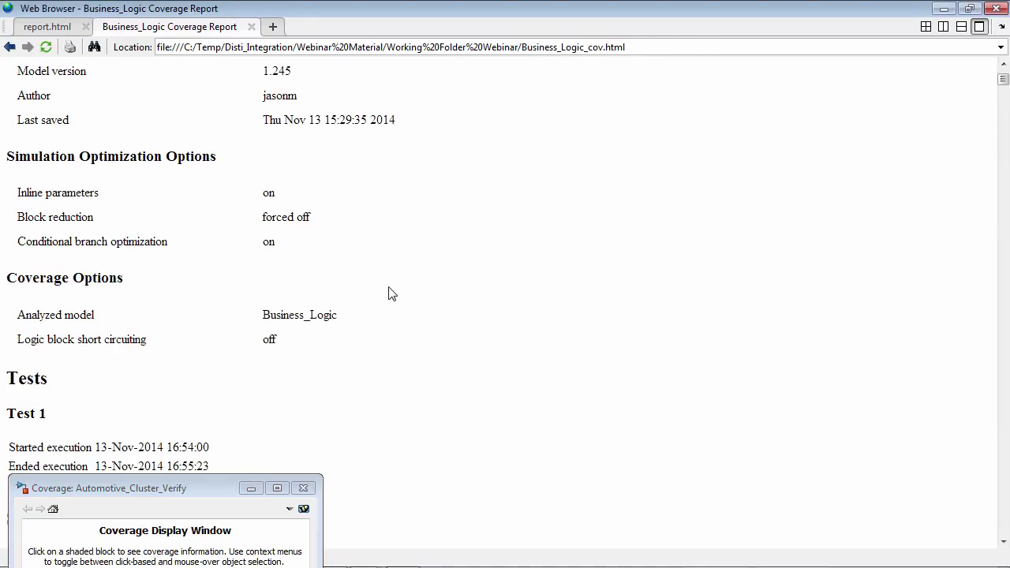
{"action": "scroll", "coordinate": [390, 292], "scroll_direction": "down", "scroll_amount": 5}
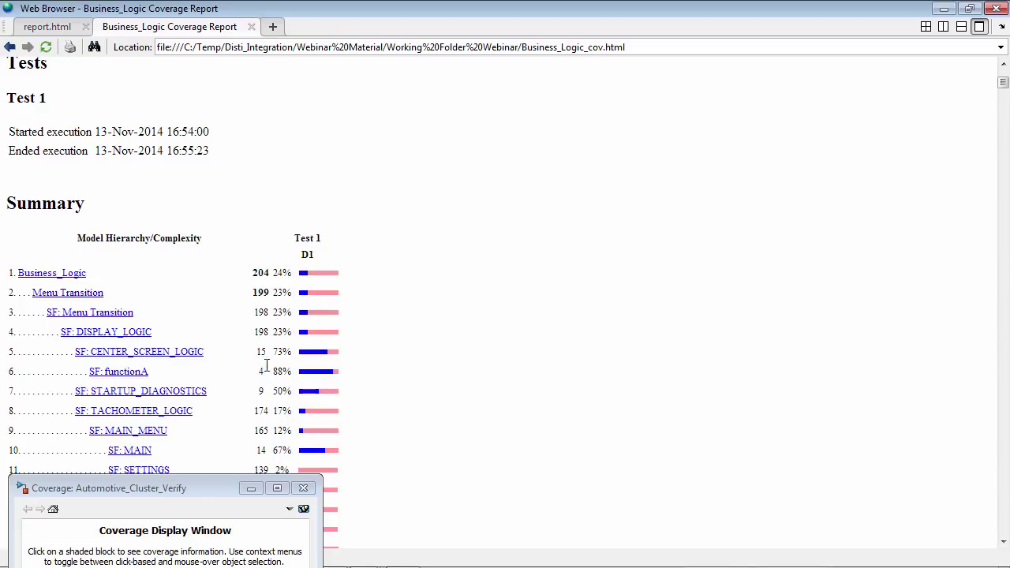
{"action": "left_click_drag", "start_coordinate": [199, 491], "coordinate": [749, 443]}
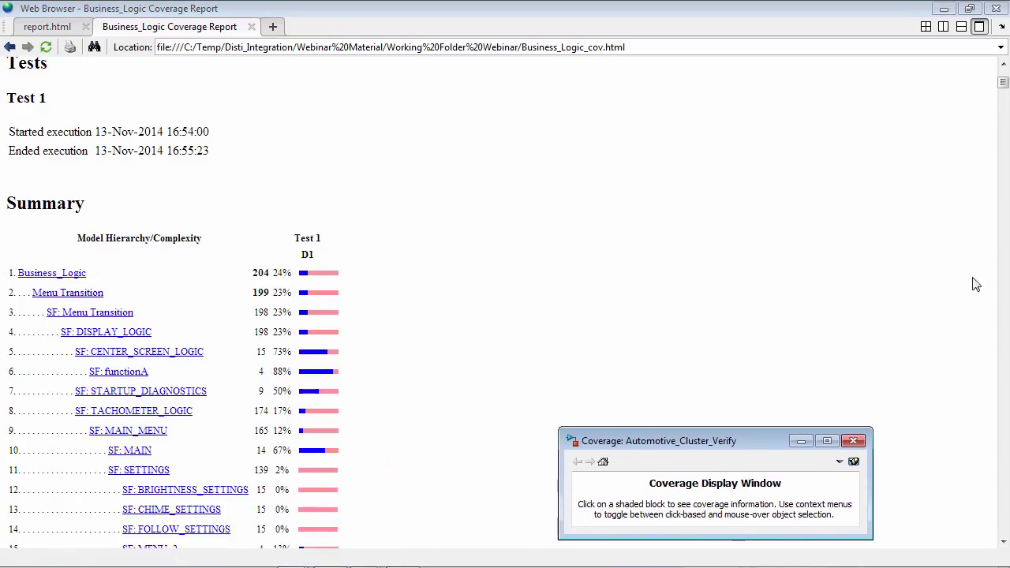
{"action": "left_click_drag", "start_coordinate": [1004, 91], "coordinate": [1003, 99]}
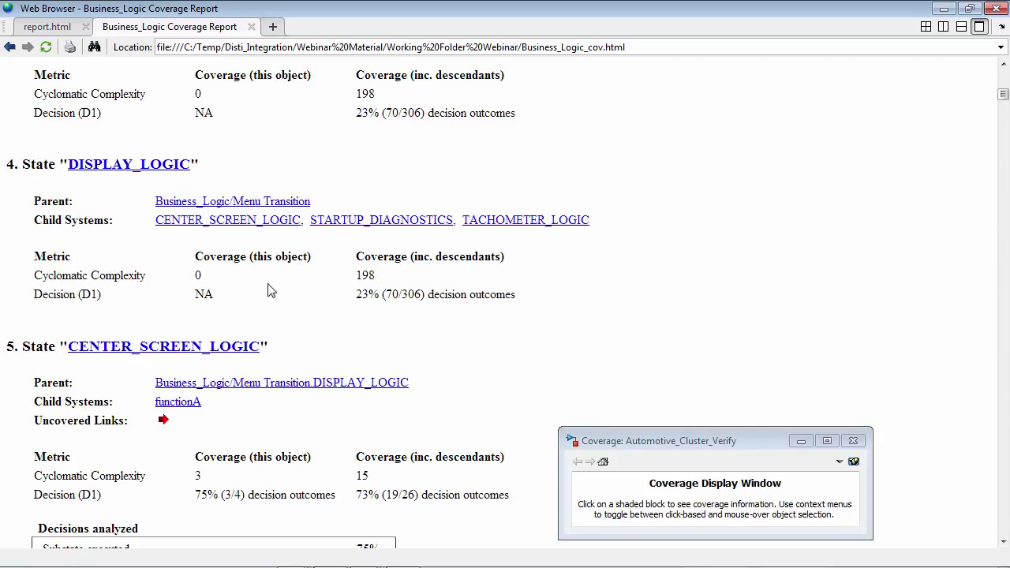
{"action": "left_click", "coordinate": [944, 9]}
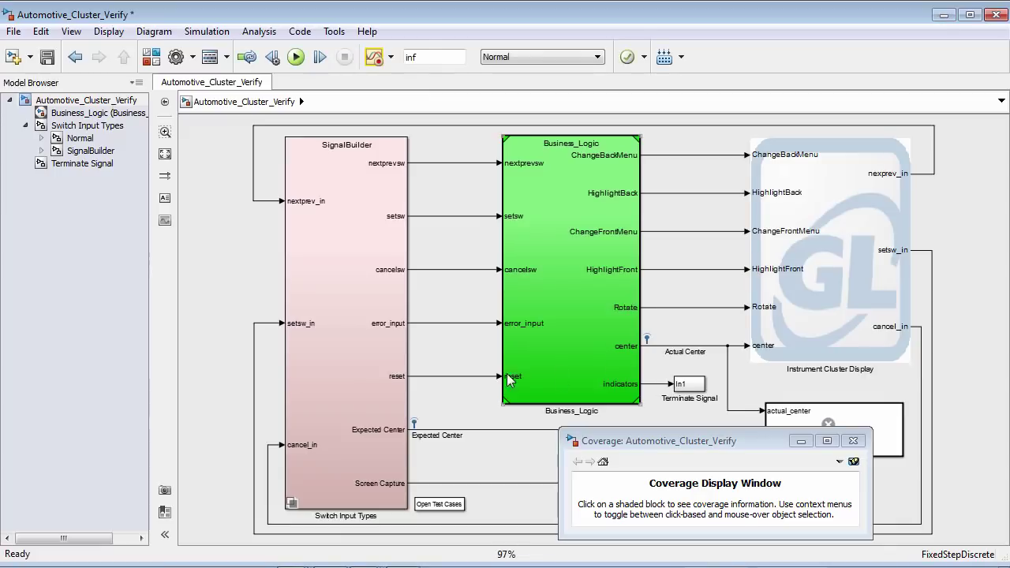
- Open the Menu Transition chart inside the Business_Logic model and show the whole chart with its coverage coloring
{"action": "double_click", "coordinate": [573, 349]}
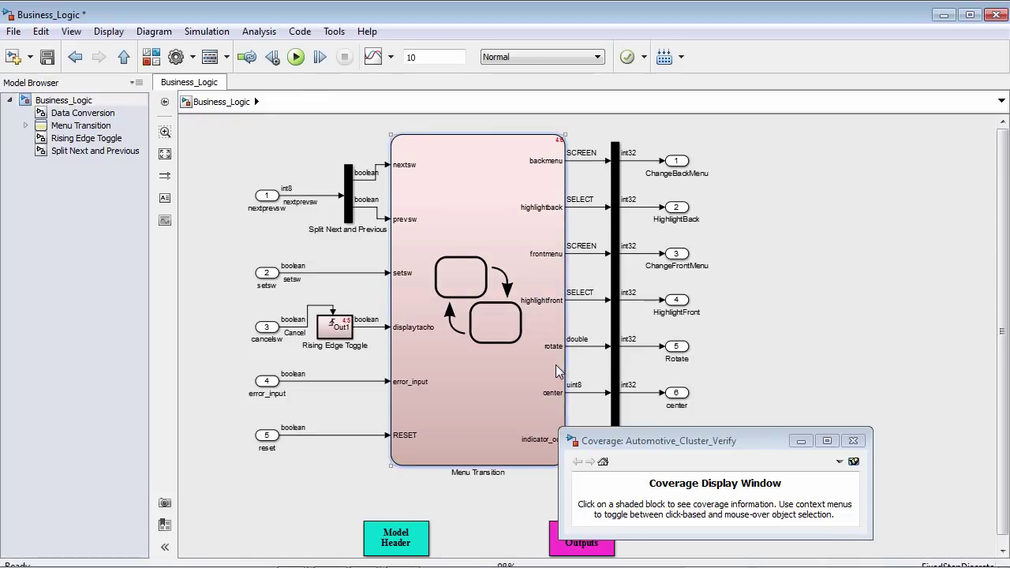
{"action": "left_click_drag", "start_coordinate": [621, 441], "coordinate": [762, 442]}
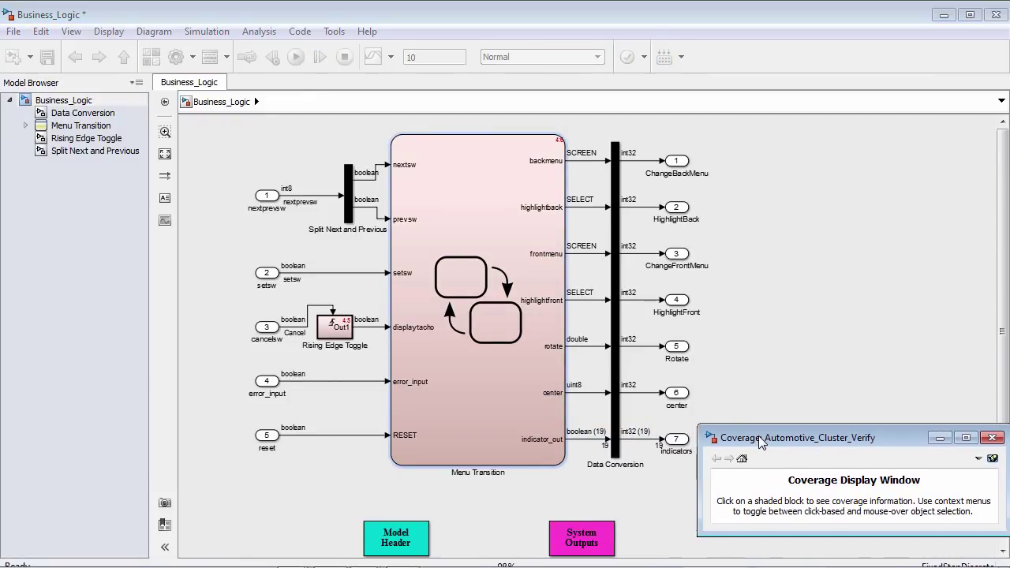
{"action": "left_click", "coordinate": [471, 284]}
{"action": "left_click", "coordinate": [491, 369]}
{"action": "double_click", "coordinate": [491, 369]}
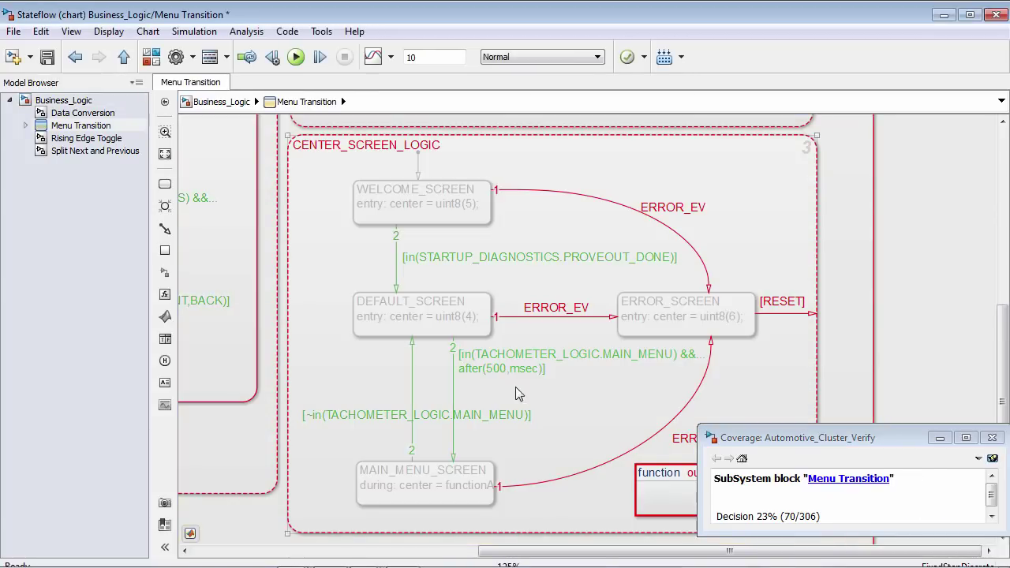
{"action": "key", "text": "space"}
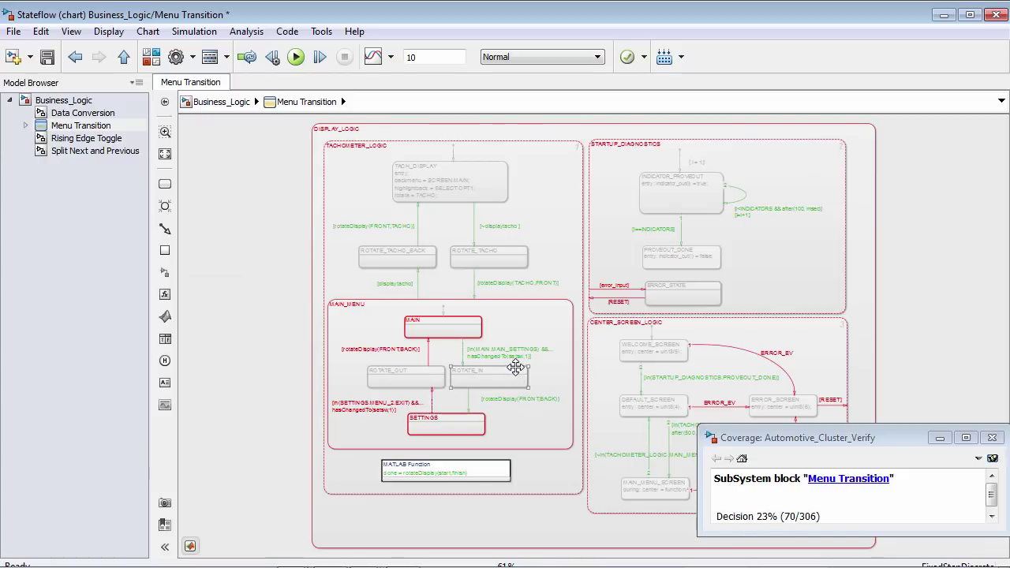
- Inspect the coverage of the [~displaytacho] transition from TACH_DISPLAY to ROTATE_TACHO, and point out the MAIN and SETTINGS states
{"action": "left_click", "coordinate": [478, 200]}
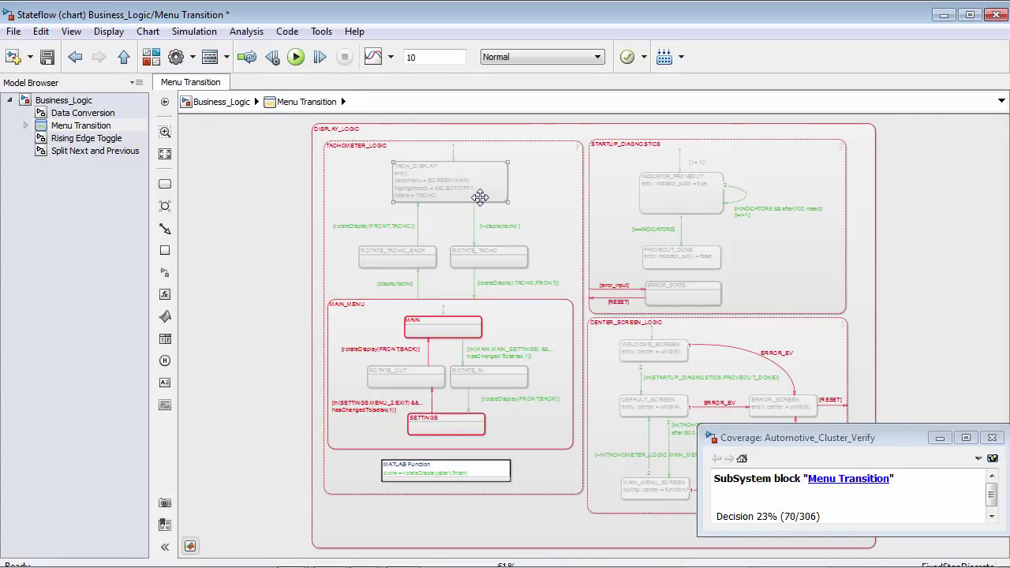
{"action": "left_click", "coordinate": [474, 221]}
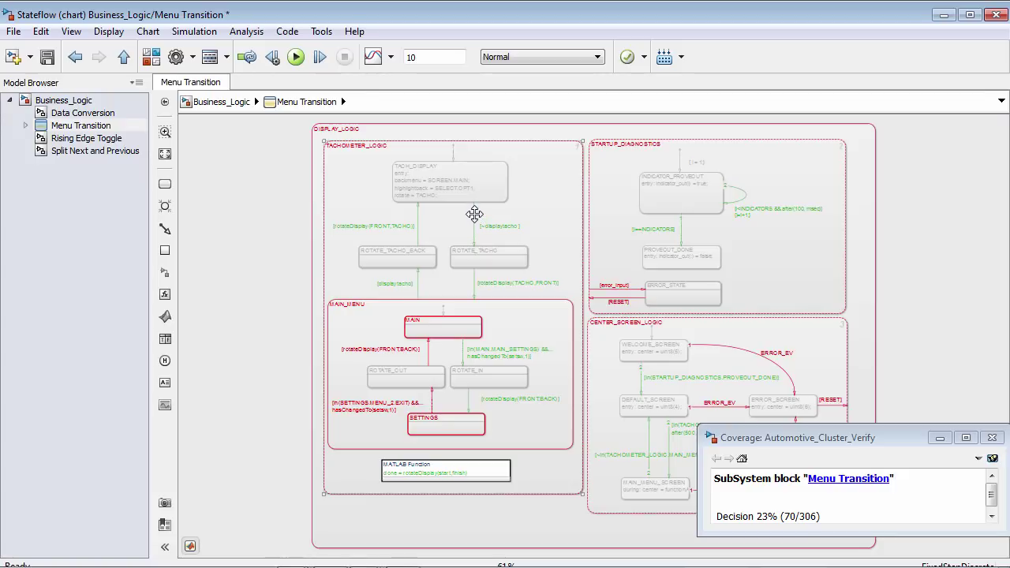
{"action": "left_click", "coordinate": [475, 214]}
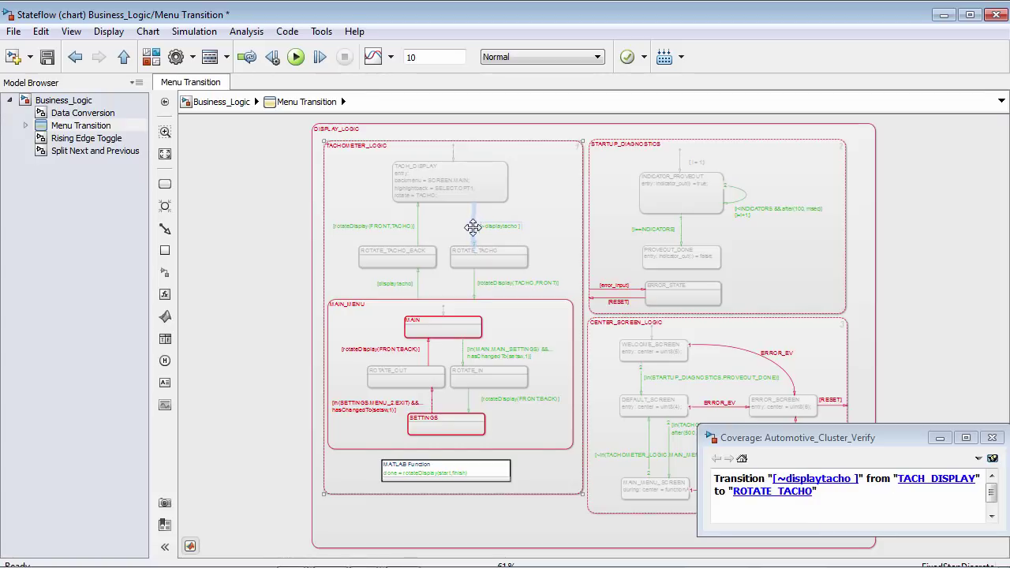
{"action": "left_click", "coordinate": [447, 327]}
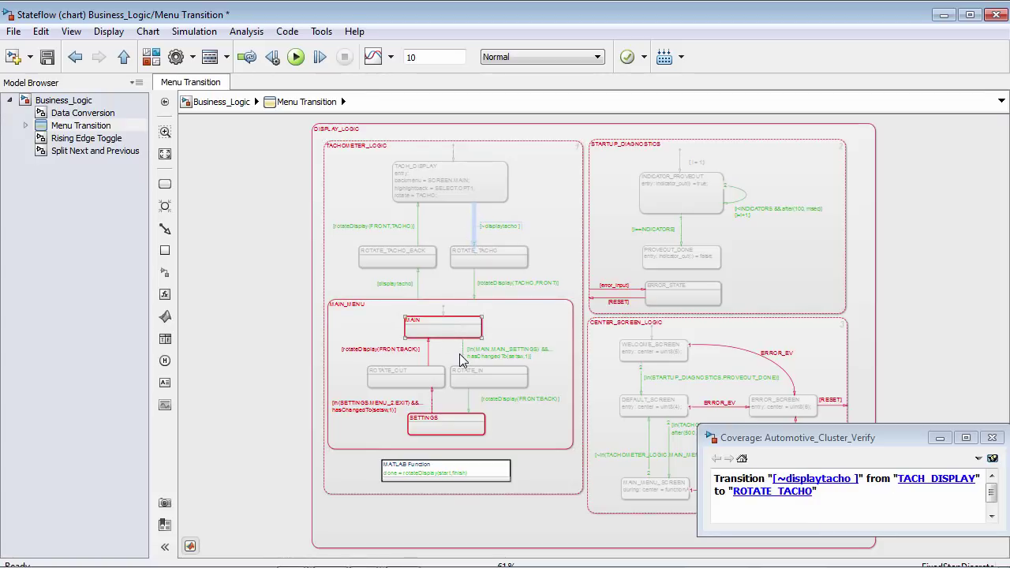
{"action": "left_click", "coordinate": [471, 421]}
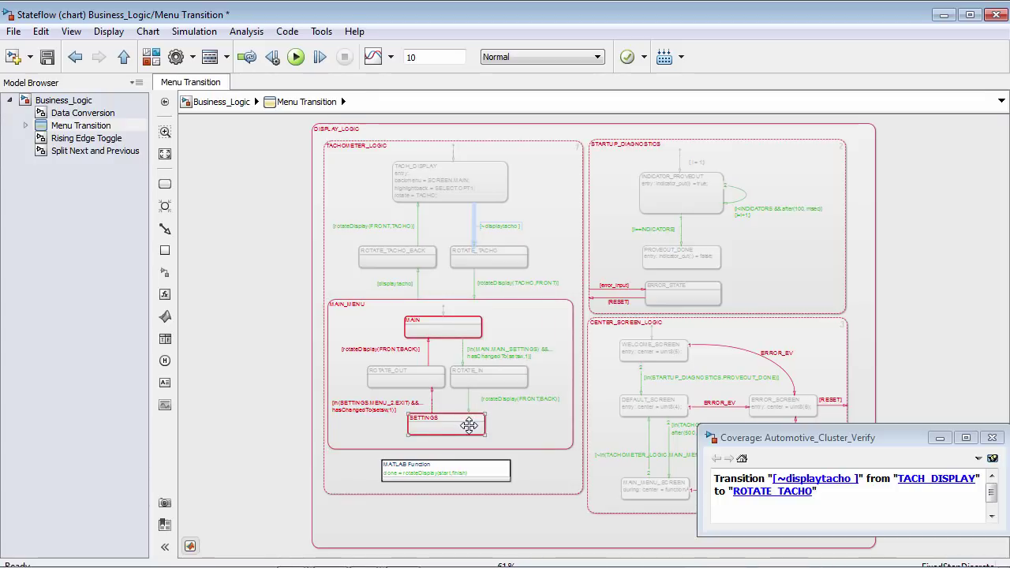
- Inspect the coverage of the rotateDisplay(TACHO,FRONT) transition from ROTATE_TACHO to MAIN_MENU
{"action": "left_click", "coordinate": [435, 297]}
{"action": "left_click", "coordinate": [384, 274]}
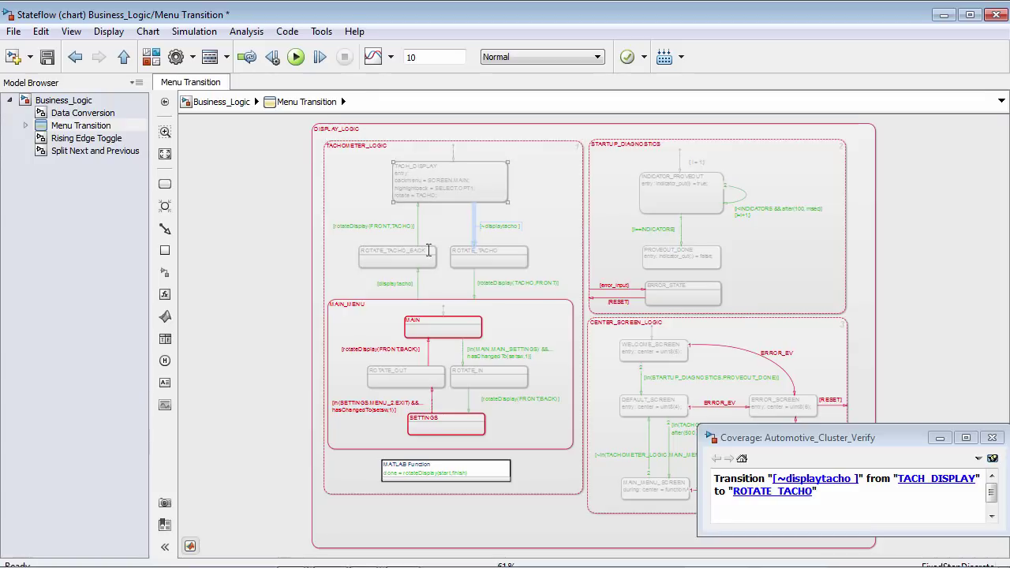
{"action": "left_click", "coordinate": [635, 253]}
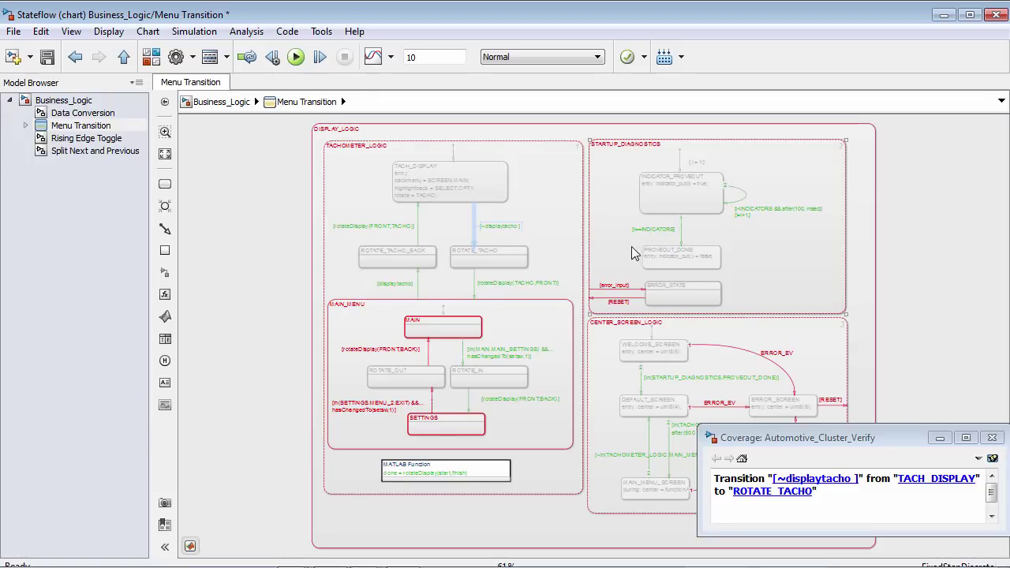
{"action": "left_click", "coordinate": [587, 287]}
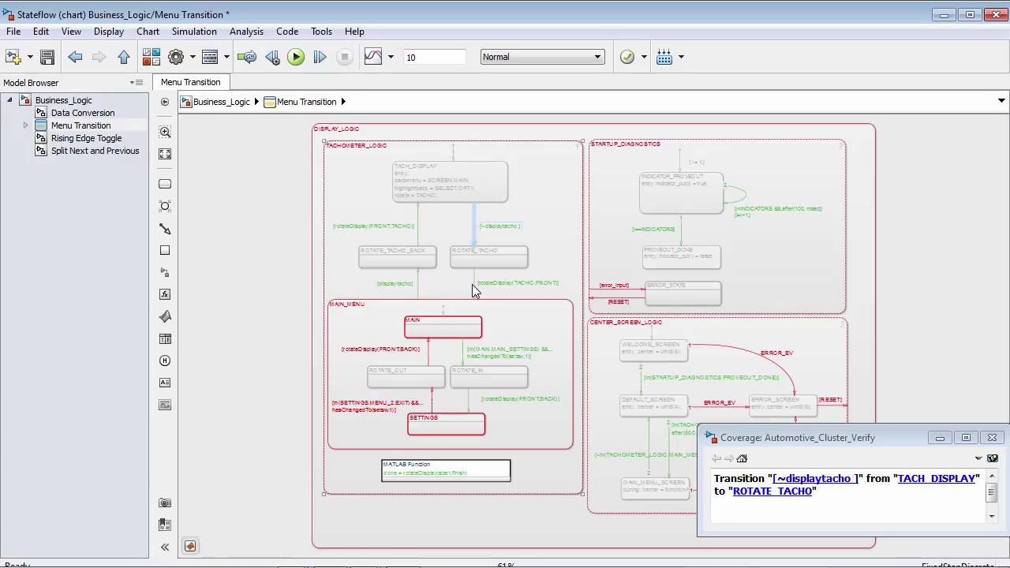
{"action": "mouse_move", "coordinate": [474, 284]}
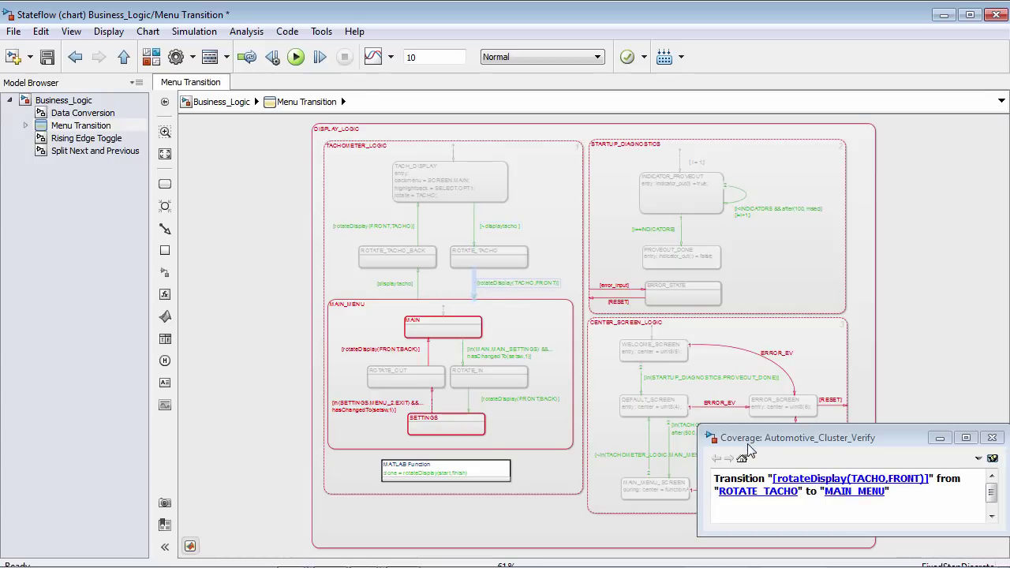
- Inspect the coverage details of the rotateDisplay(FRONT,BACK) transition from ROTATE_OUT to MAIN, moving the coverage window clear of the states
{"action": "left_click", "coordinate": [750, 439]}
{"action": "left_click_drag", "start_coordinate": [750, 439], "coordinate": [739, 403]}
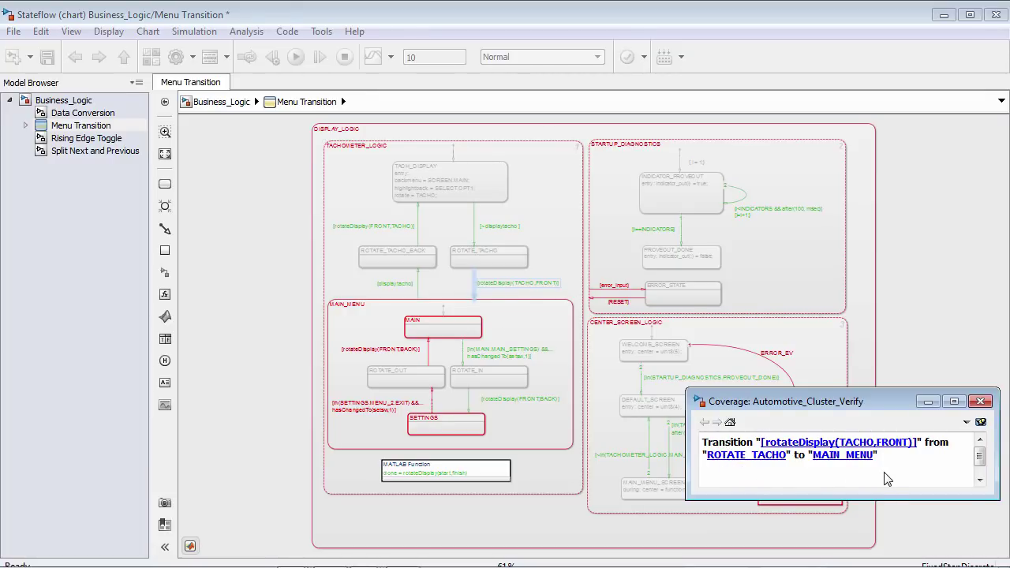
{"action": "left_click", "coordinate": [429, 353]}
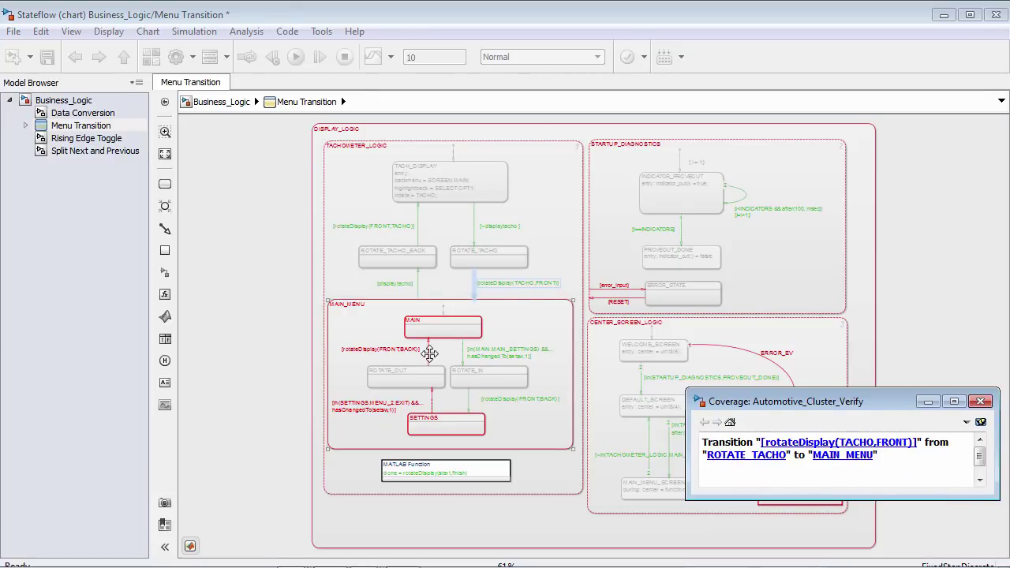
{"action": "left_click", "coordinate": [428, 353]}
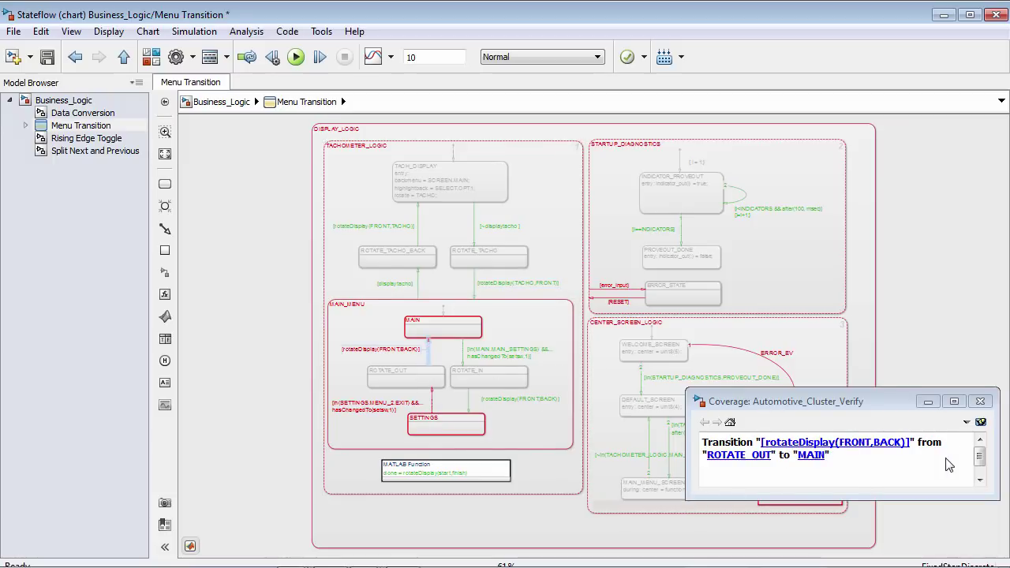
{"action": "left_click", "coordinate": [979, 460]}
{"action": "left_click_drag", "start_coordinate": [979, 460], "coordinate": [977, 472]}
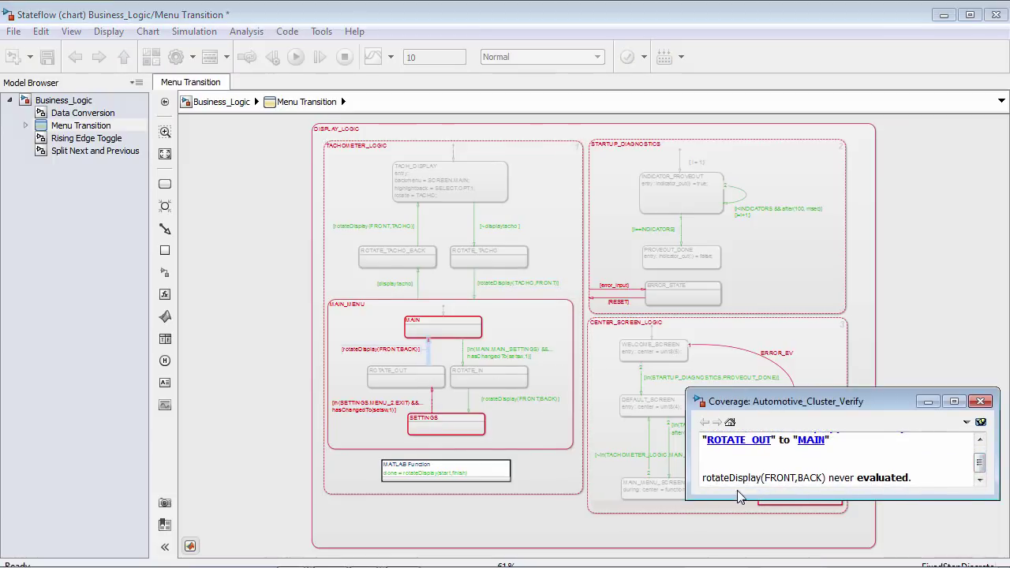
{"action": "left_click", "coordinate": [354, 361]}
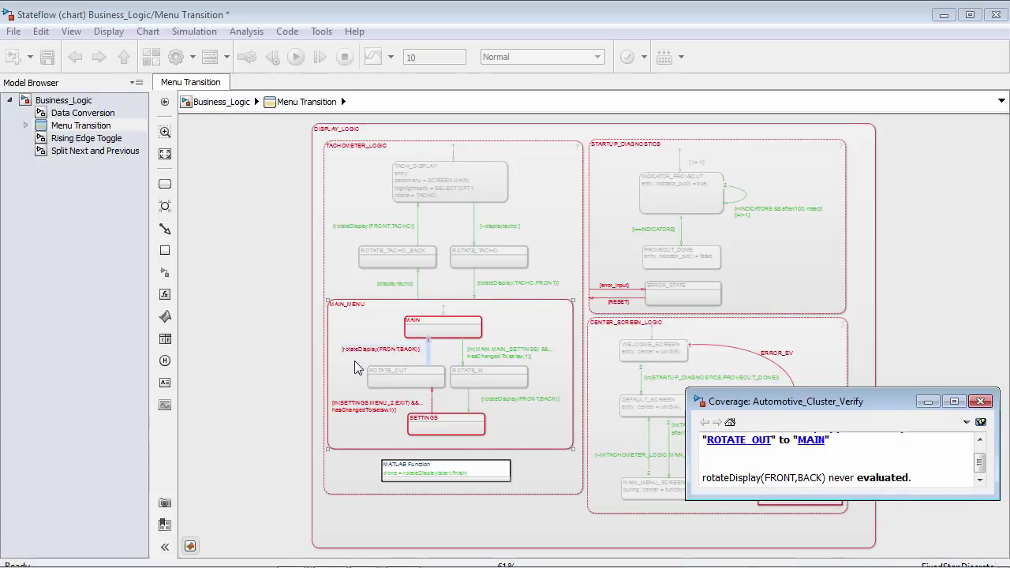
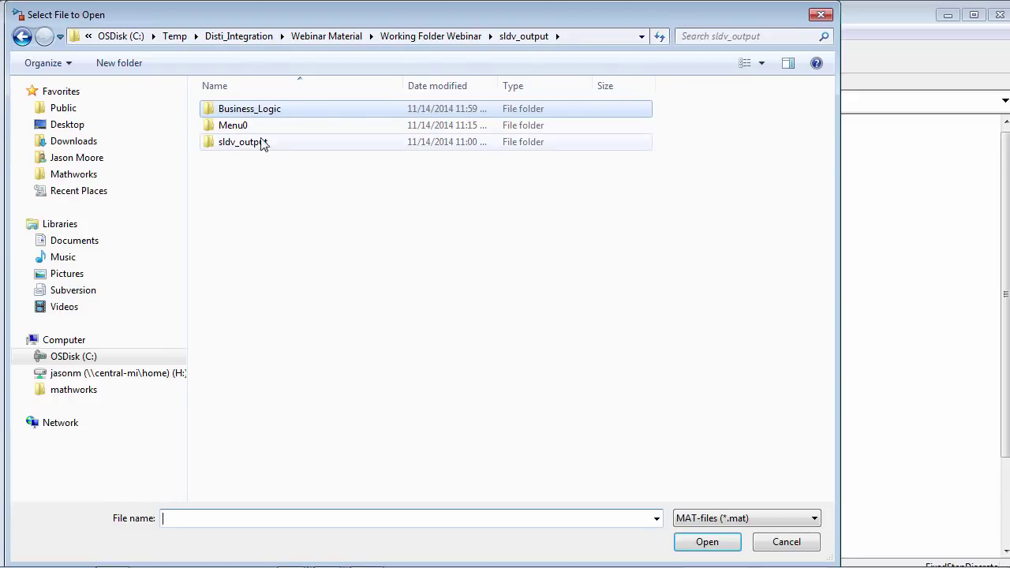
- Load the Business_Logic.mat analysis results from the Menu0 folder and highlight them on the model
{"action": "double_click", "coordinate": [232, 126]}
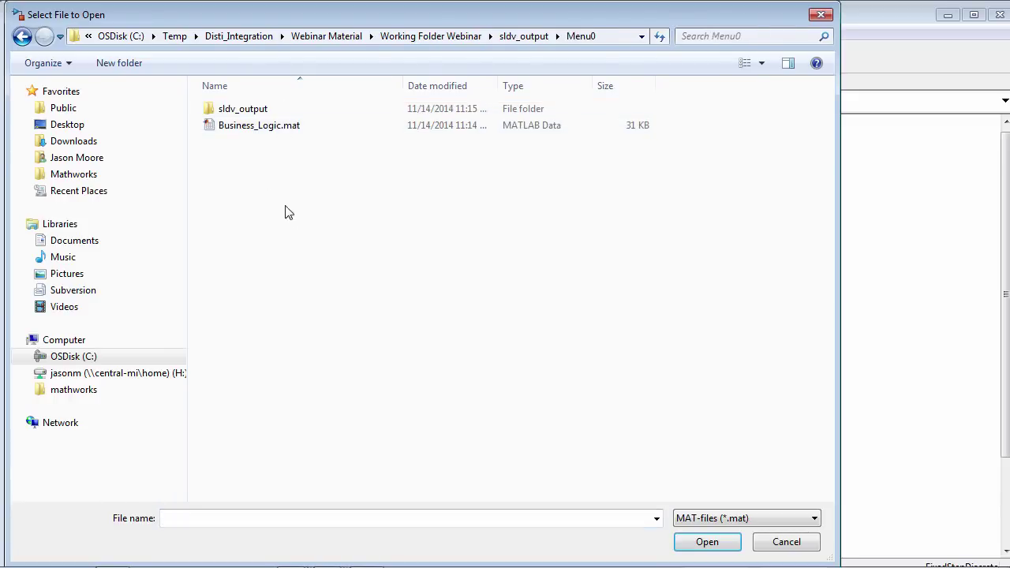
{"action": "left_click", "coordinate": [260, 131]}
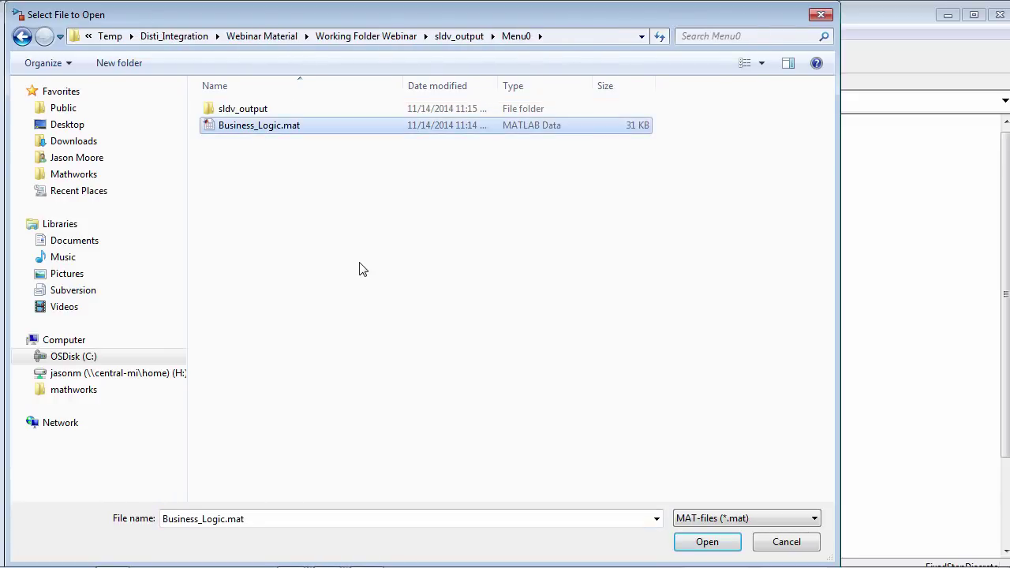
{"action": "left_click", "coordinate": [705, 543]}
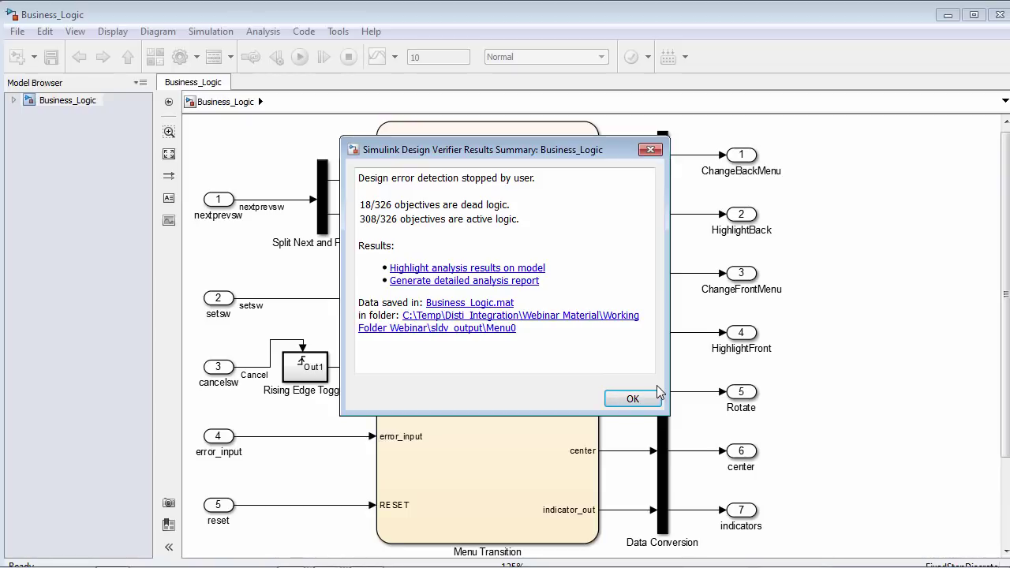
{"action": "left_click", "coordinate": [439, 273]}
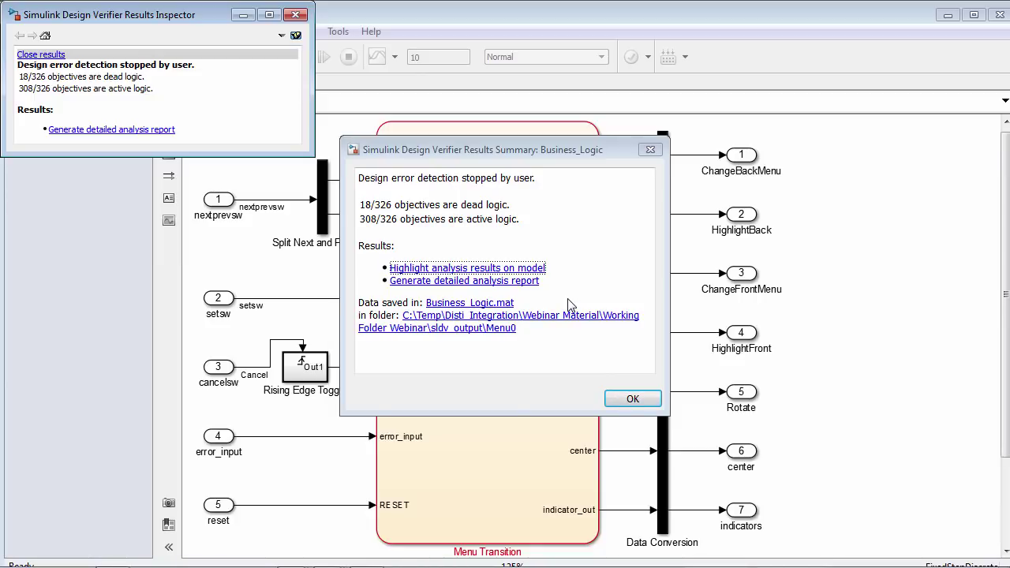
- Open the highlighted Menu Transition chart and examine the CENTER_SCREEN_LOGIC state with its functionA box
{"action": "left_click", "coordinate": [513, 487]}
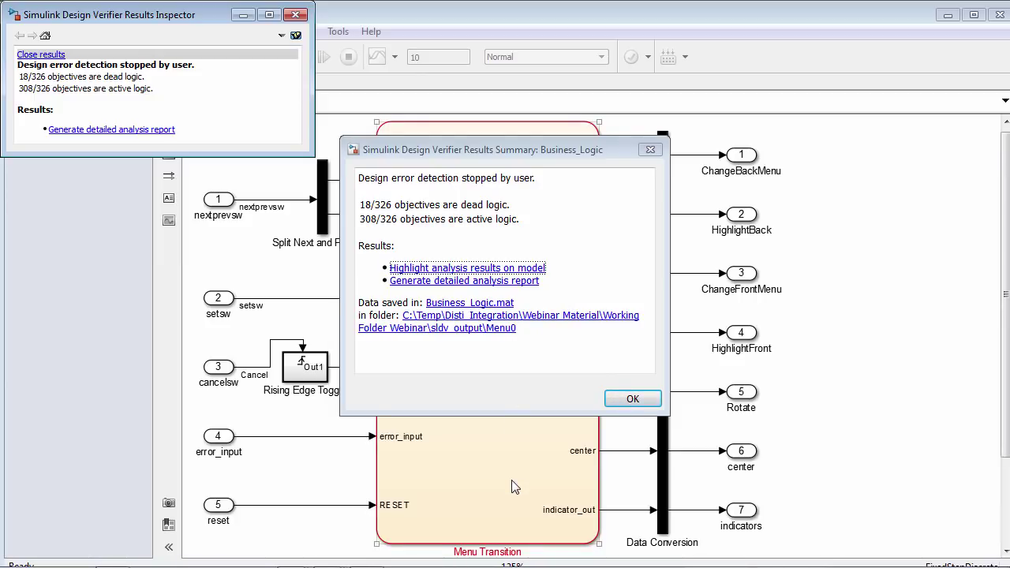
{"action": "double_click", "coordinate": [513, 487]}
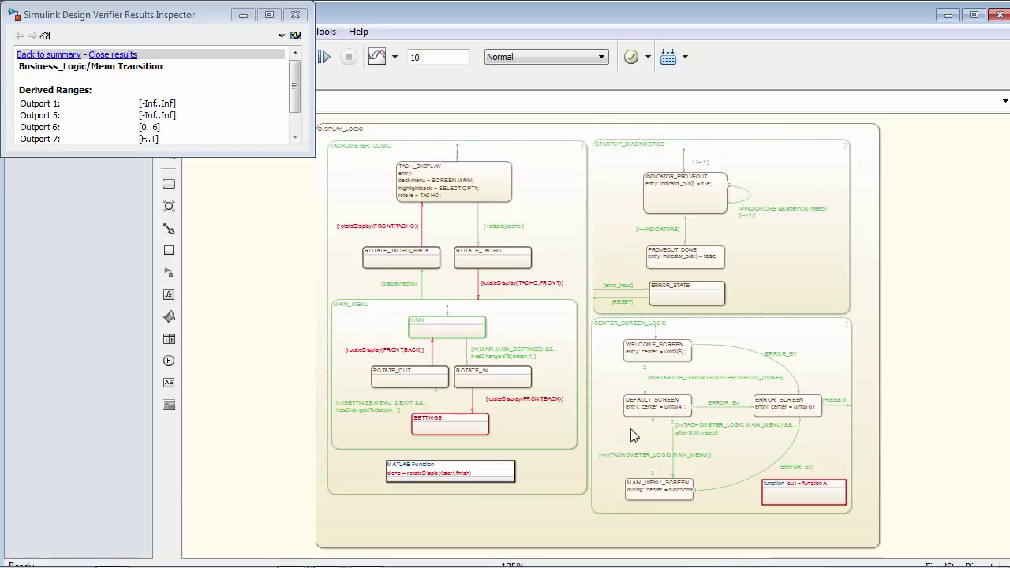
{"action": "scroll", "coordinate": [920, 497], "scroll_direction": "up", "scroll_amount": 3}
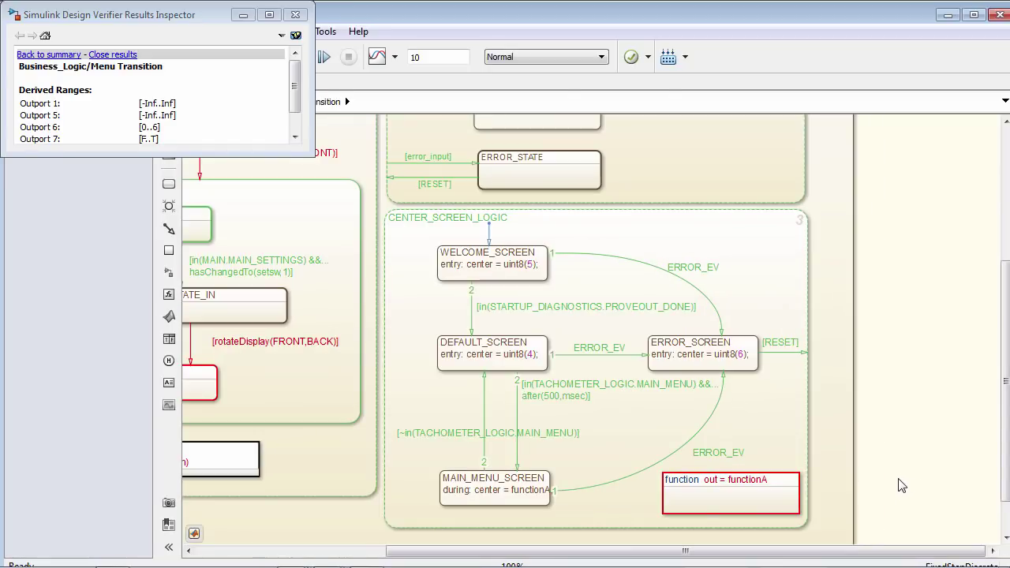
{"action": "left_click_drag", "start_coordinate": [1007, 415], "coordinate": [1008, 423]}
{"action": "scroll", "coordinate": [843, 422], "scroll_direction": "up", "scroll_amount": 1}
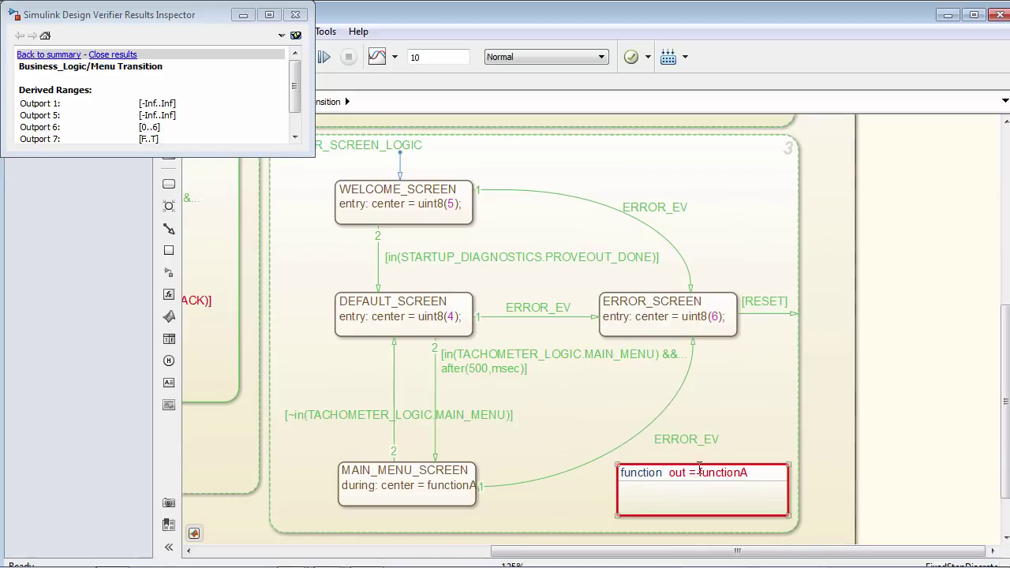
{"action": "left_click_drag", "start_coordinate": [555, 550], "coordinate": [514, 553]}
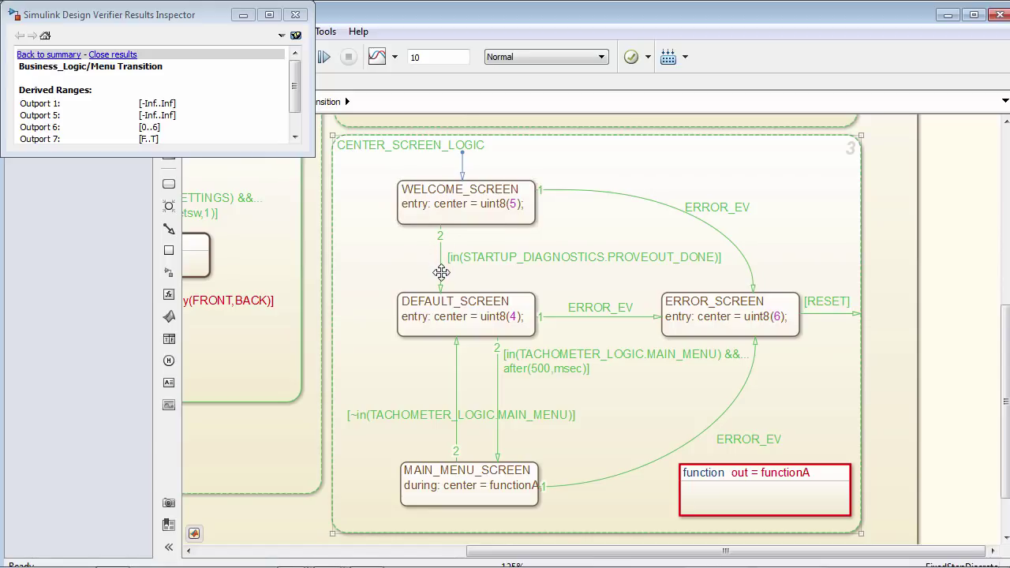
- Open the functionA subchart and inspect the analysis results of its in(TACHOMETER_LOGIC.MAIN_MENU) transition
{"action": "left_click", "coordinate": [729, 504]}
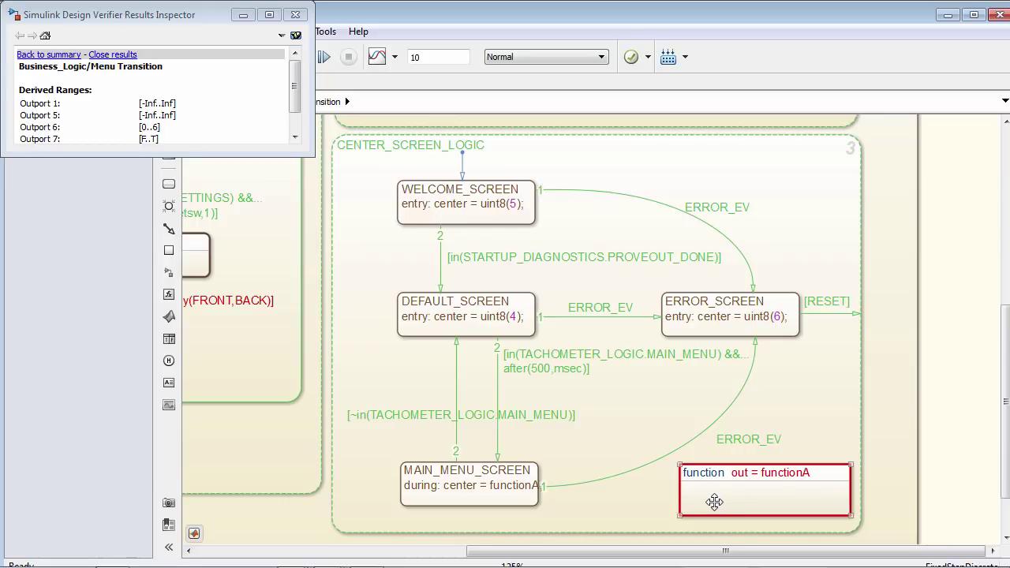
{"action": "double_click", "coordinate": [723, 497]}
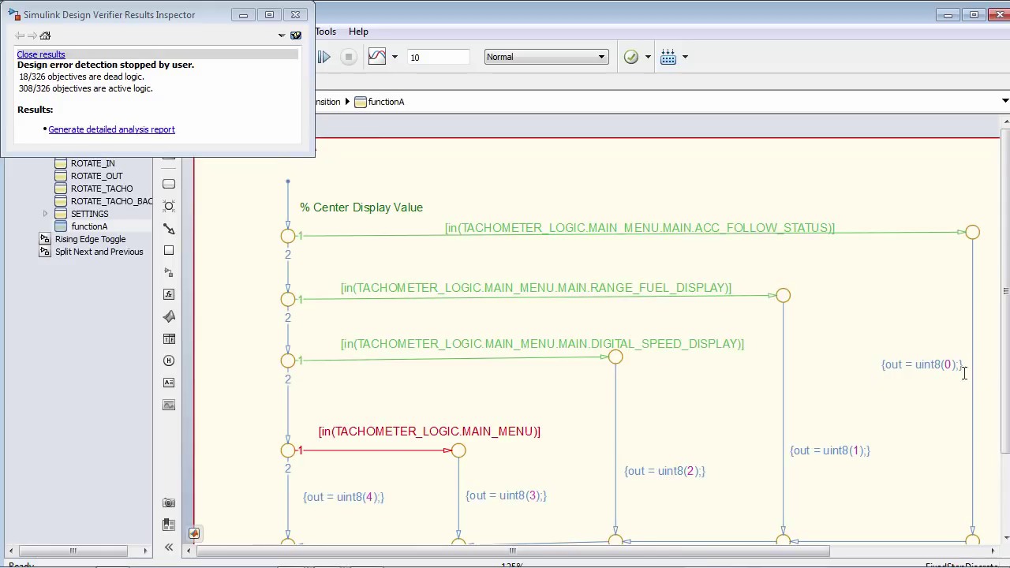
{"action": "left_click_drag", "start_coordinate": [1004, 350], "coordinate": [1004, 357]}
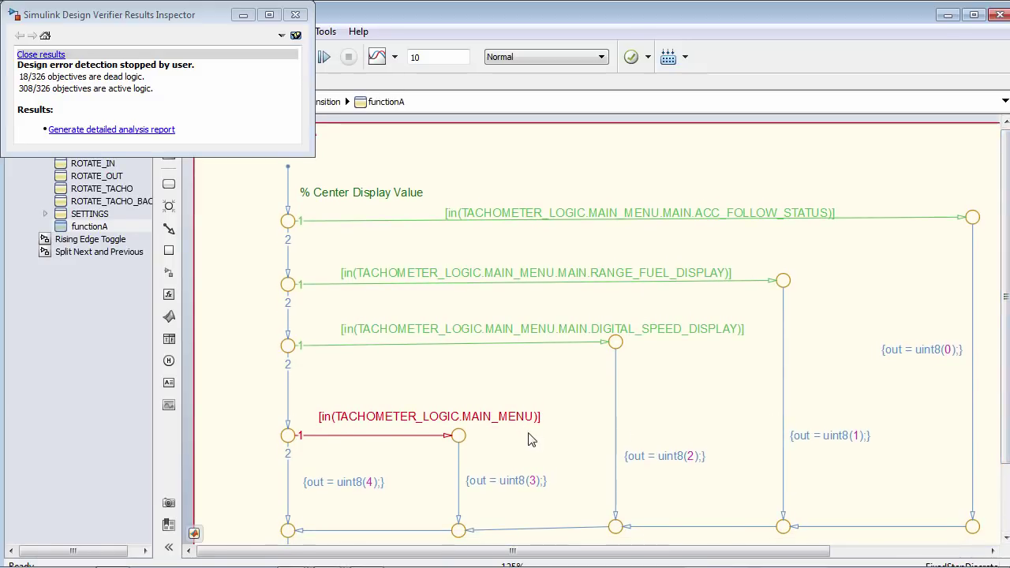
{"action": "left_click", "coordinate": [380, 438]}
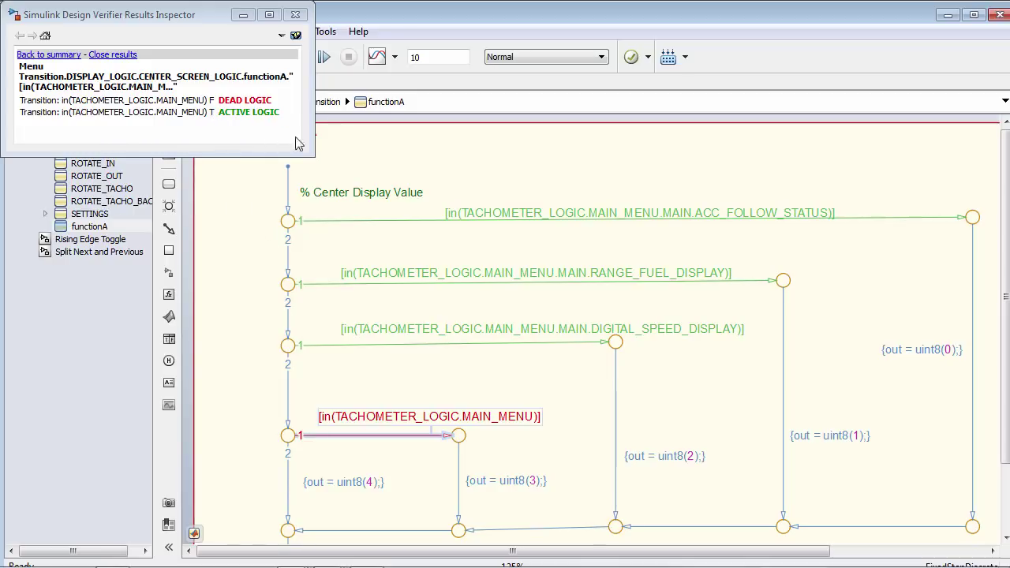
- Return to the Menu Transition chart, examine how MAIN_MENU_SCREEN calls functionA, and reopen the functionA subchart
{"action": "left_click", "coordinate": [327, 109]}
{"action": "left_click", "coordinate": [480, 478]}
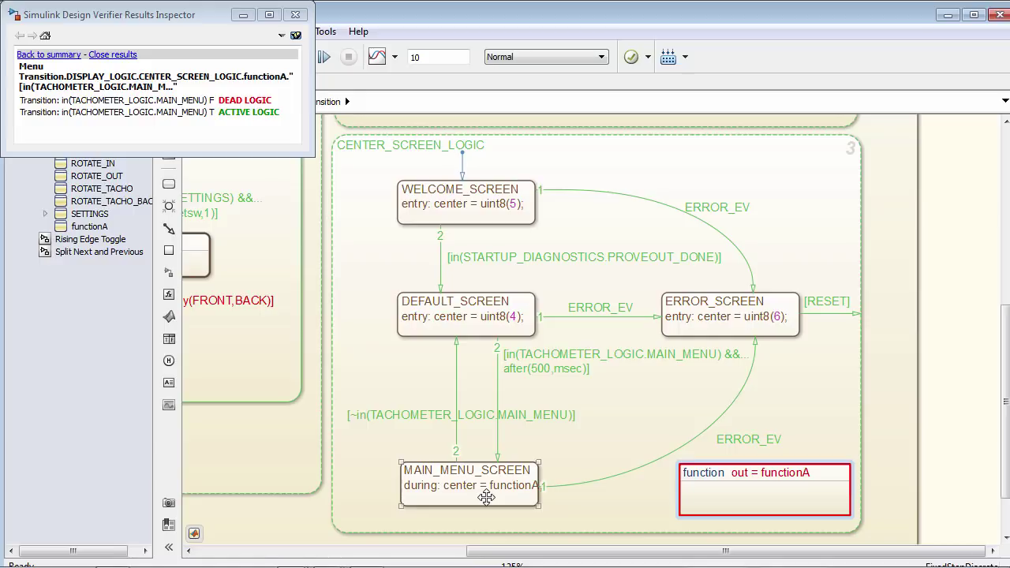
{"action": "left_click", "coordinate": [432, 444]}
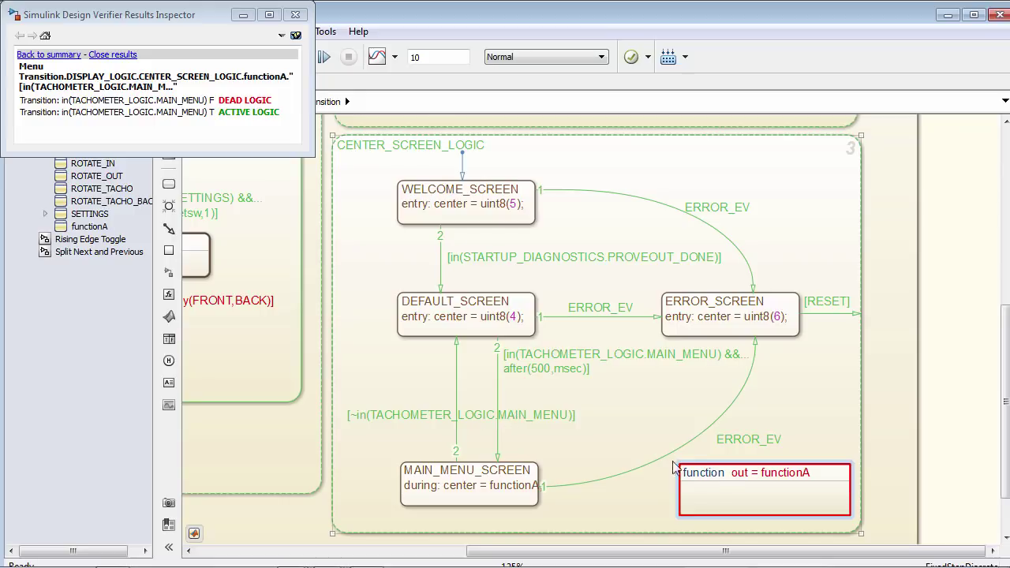
{"action": "double_click", "coordinate": [713, 487]}
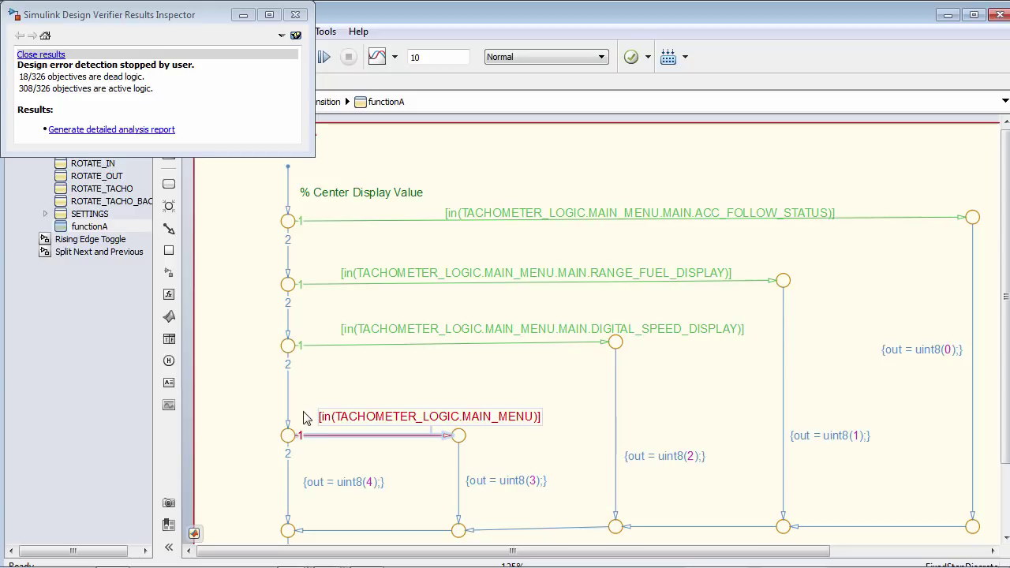
- Generate the detailed analysis report from the Business_Logic results summary and minimize the Results Inspector
{"action": "left_click", "coordinate": [292, 556]}
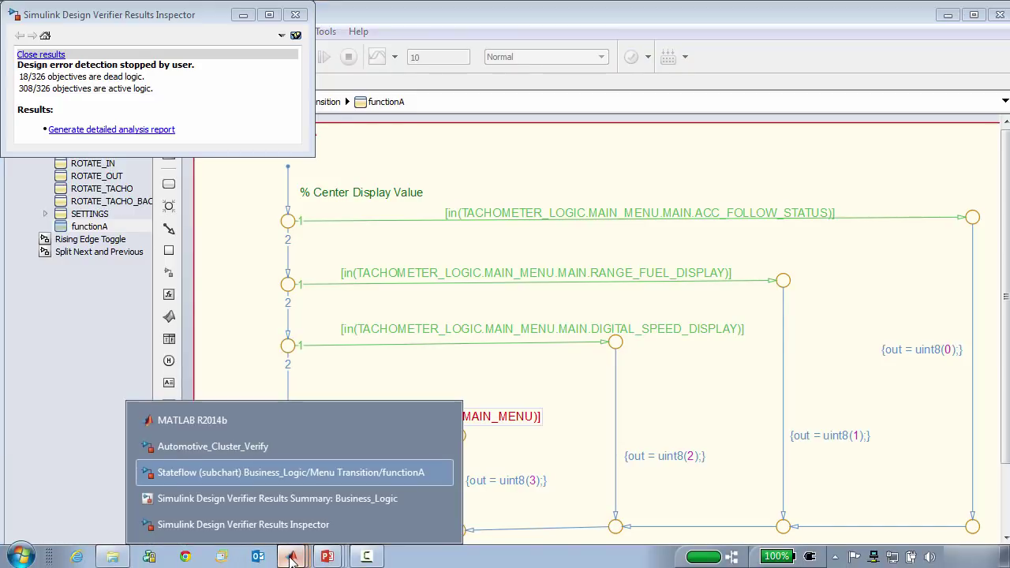
{"action": "left_click", "coordinate": [282, 500]}
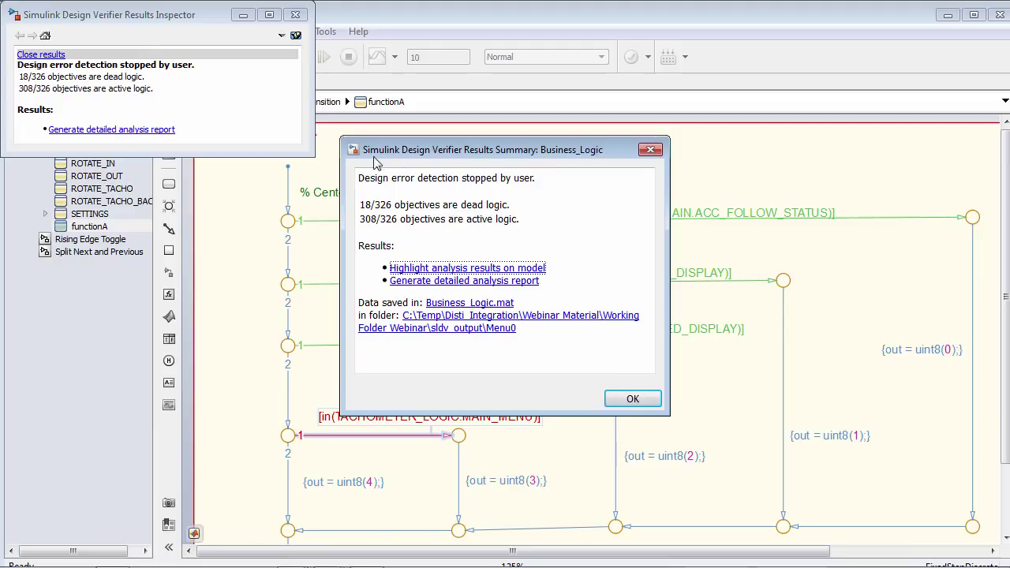
{"action": "left_click", "coordinate": [413, 286]}
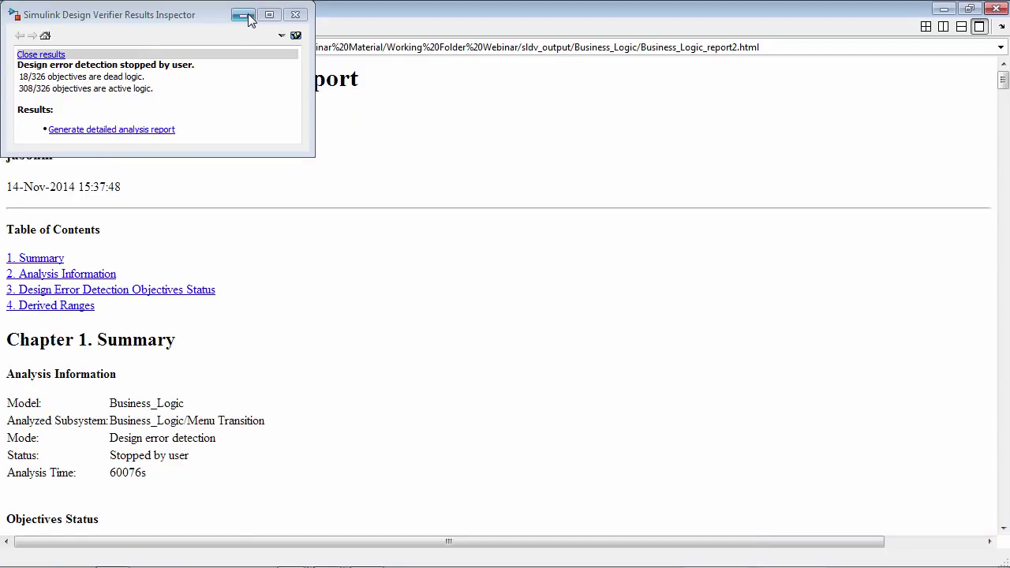
{"action": "left_click", "coordinate": [244, 17]}
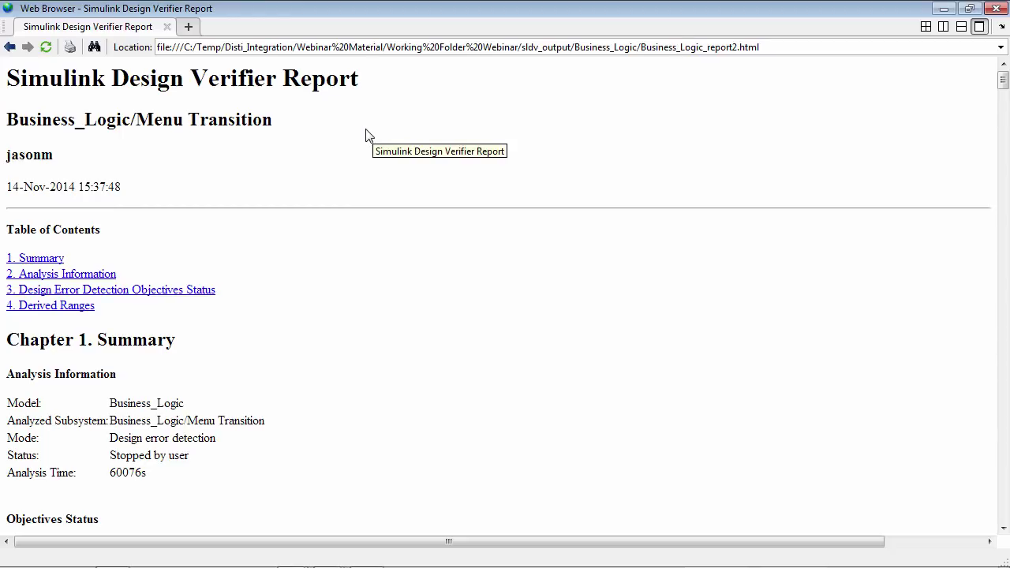
- Review the Design Verifier report's objectives status, analysis options and approximations, down to the Dead Logic table
{"action": "scroll", "coordinate": [484, 264], "scroll_direction": "down", "scroll_amount": 2}
{"action": "scroll", "coordinate": [481, 265], "scroll_direction": "down", "scroll_amount": 3}
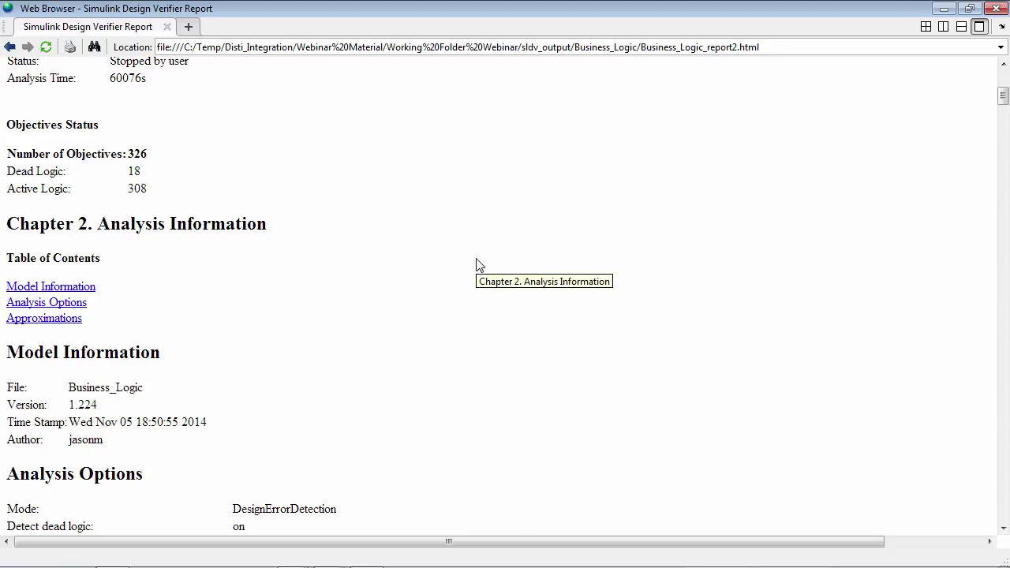
{"action": "scroll", "coordinate": [478, 265], "scroll_direction": "down", "scroll_amount": 5}
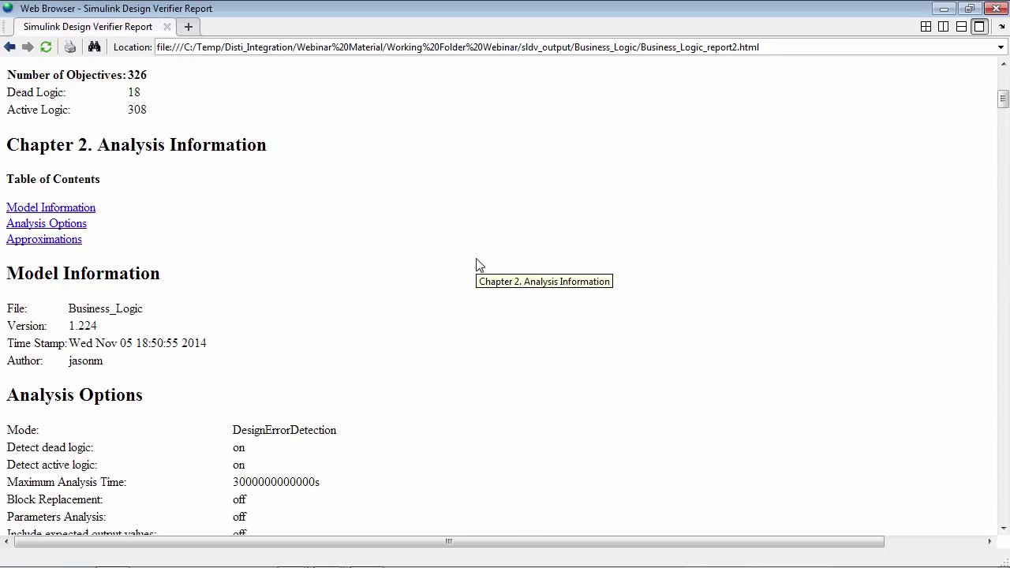
{"action": "scroll", "coordinate": [199, 252], "scroll_direction": "down", "scroll_amount": 2}
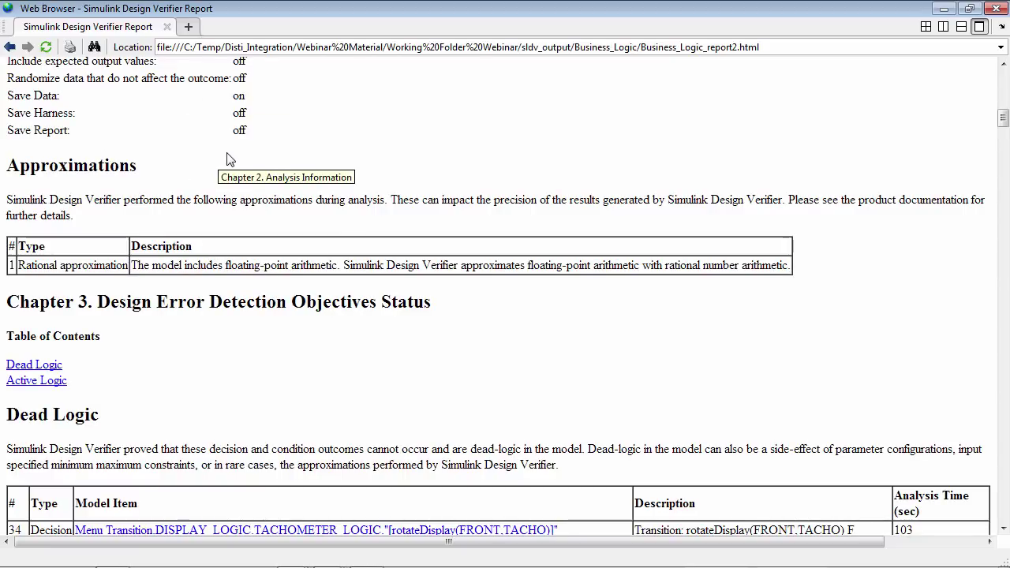
{"action": "scroll", "coordinate": [229, 157], "scroll_direction": "down", "scroll_amount": 1}
{"action": "scroll", "coordinate": [221, 170], "scroll_direction": "down", "scroll_amount": 2}
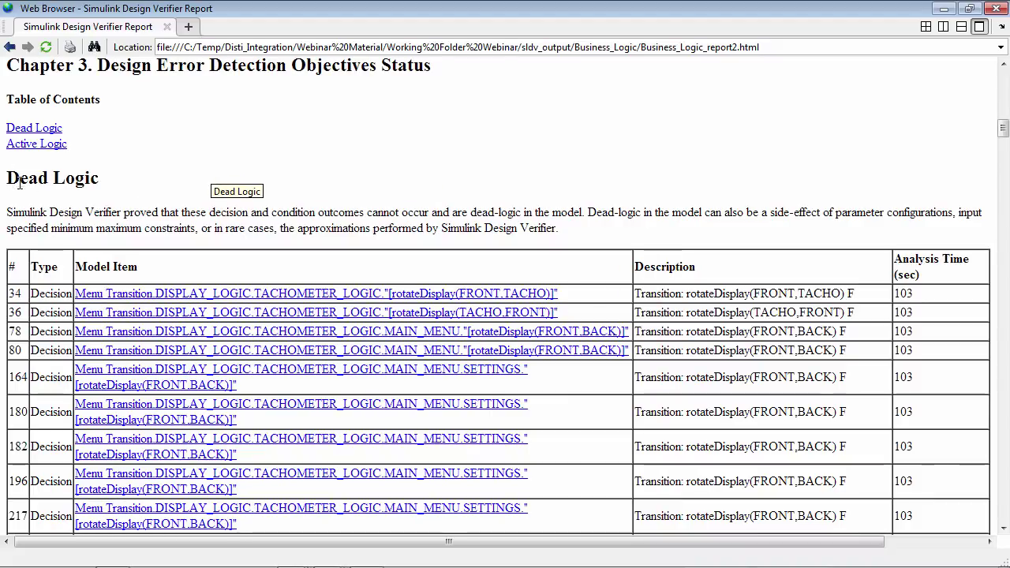
{"action": "scroll", "coordinate": [87, 175], "scroll_direction": "down", "scroll_amount": 1}
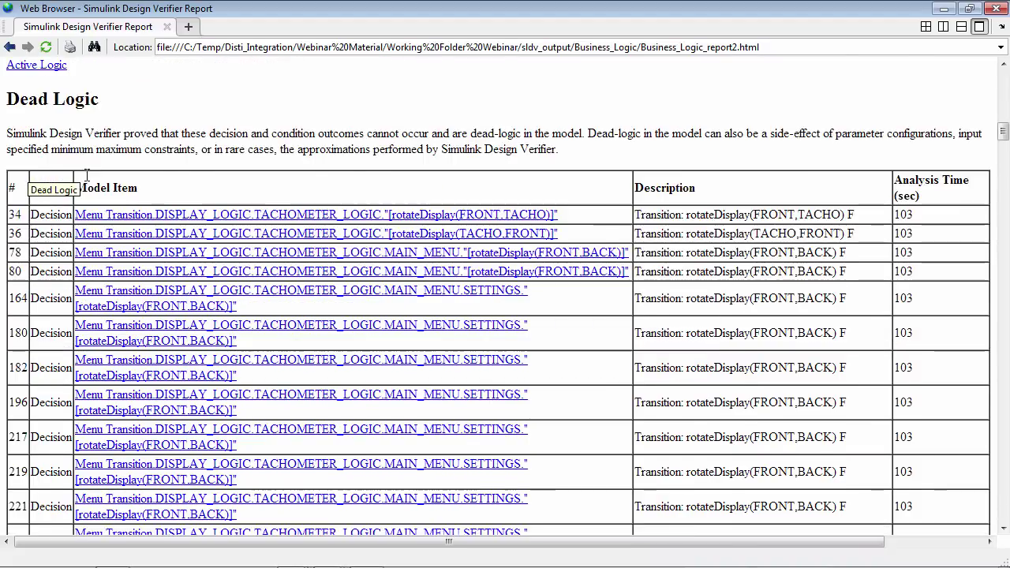
- Trace the report's in(TACHOMETER_LOGIC.MAIN_MENU) dead-logic entry to functionA in the Menu0 model, view it maximized, and minimize the model window
{"action": "scroll", "coordinate": [47, 205], "scroll_direction": "down", "scroll_amount": 8}
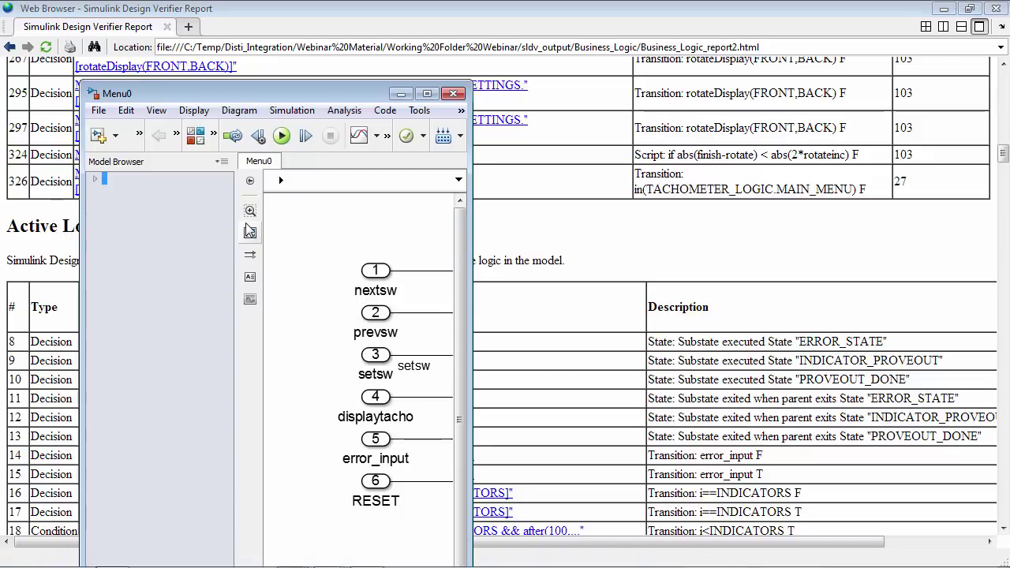
{"action": "double_click", "coordinate": [332, 94]}
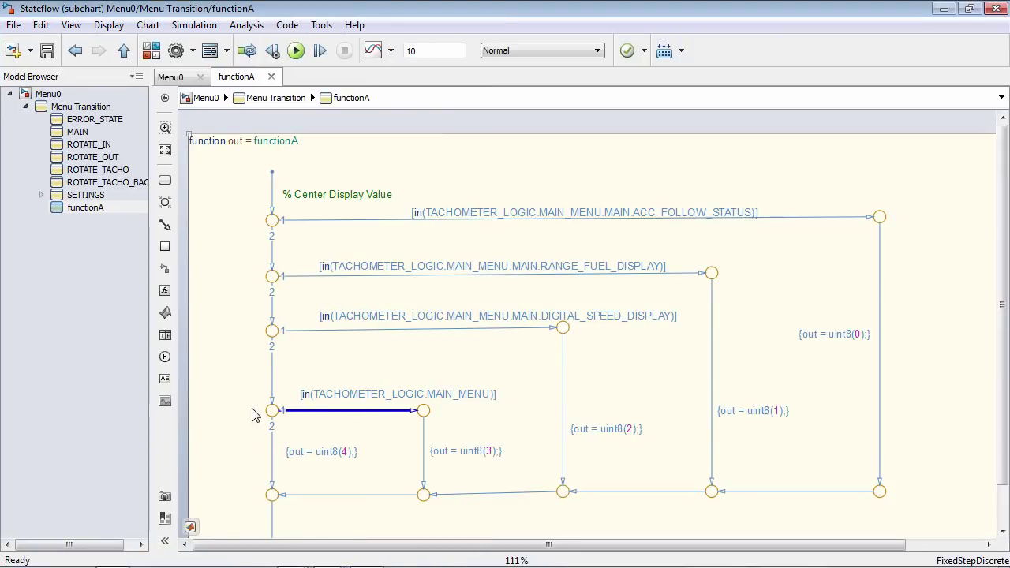
{"action": "left_click", "coordinate": [944, 9]}
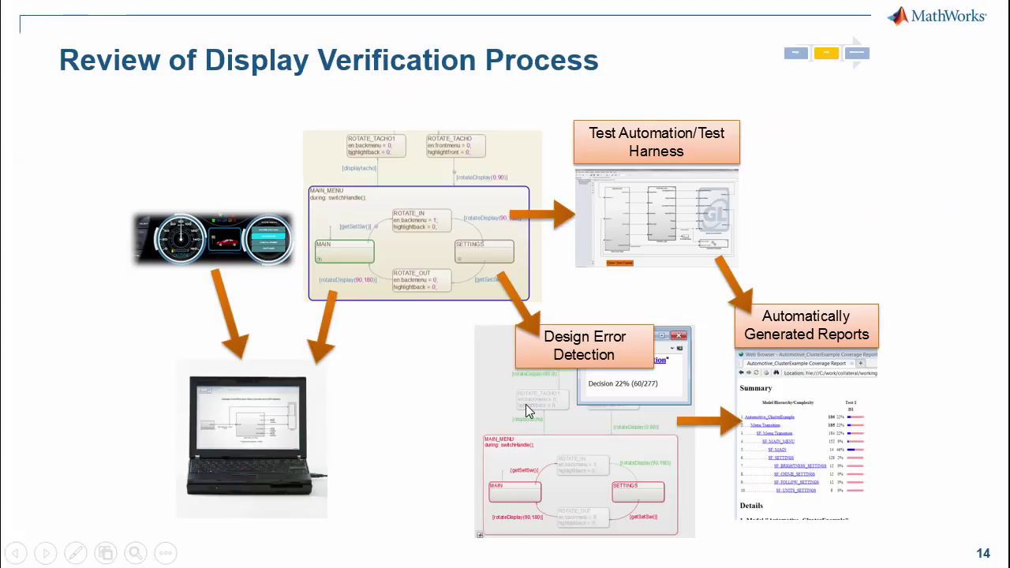
{"action": "key", "text": "Right"}
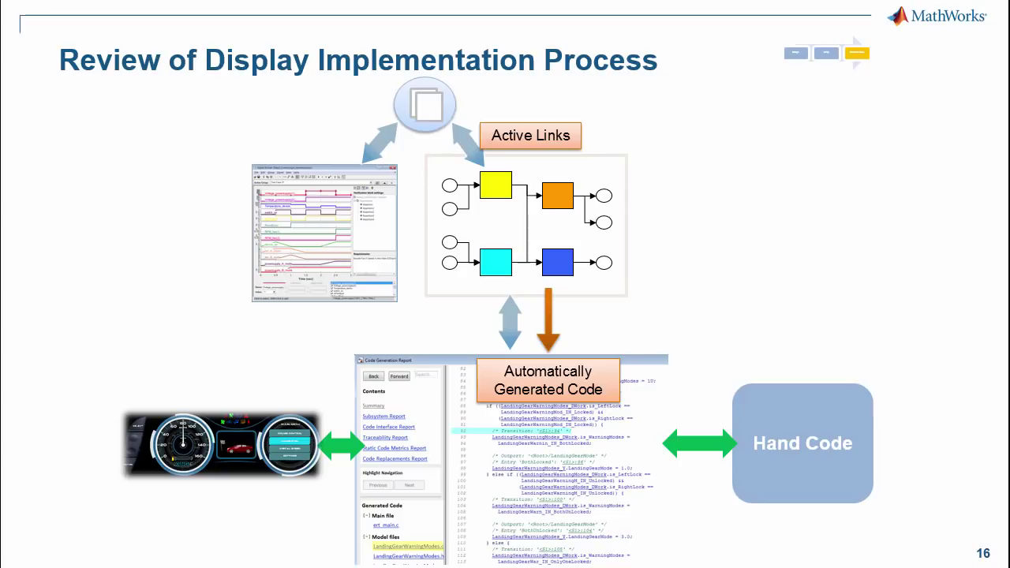
- Switch from the presentation to the Automotive_Cluster_Verify model in Simulink and open its referenced Business_Logic model
{"action": "key", "text": "Left"}
{"action": "key", "text": "alt+Tab"}
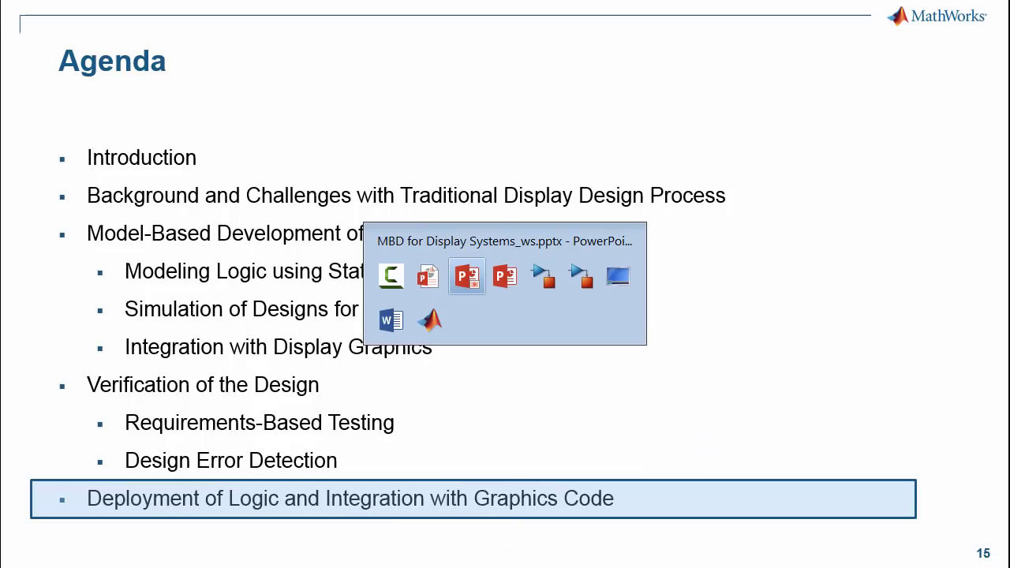
{"action": "key", "text": "alt+Tab"}
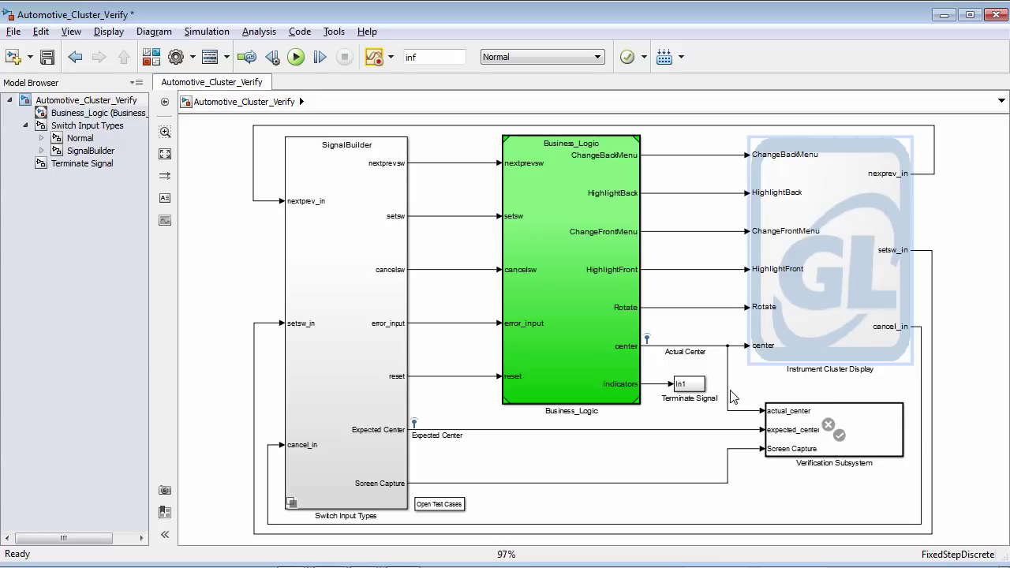
{"action": "double_click", "coordinate": [579, 365]}
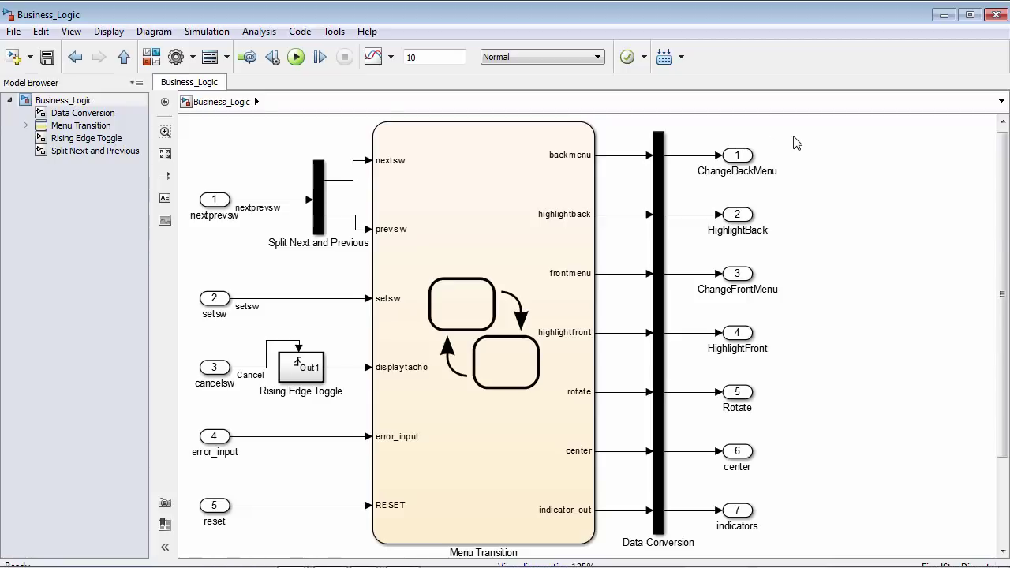
- Build the Business_Logic model to generate its C++ code, and reposition the resulting Code Generation Report window
{"action": "left_click", "coordinate": [300, 33]}
{"action": "mouse_move", "coordinate": [305, 55]}
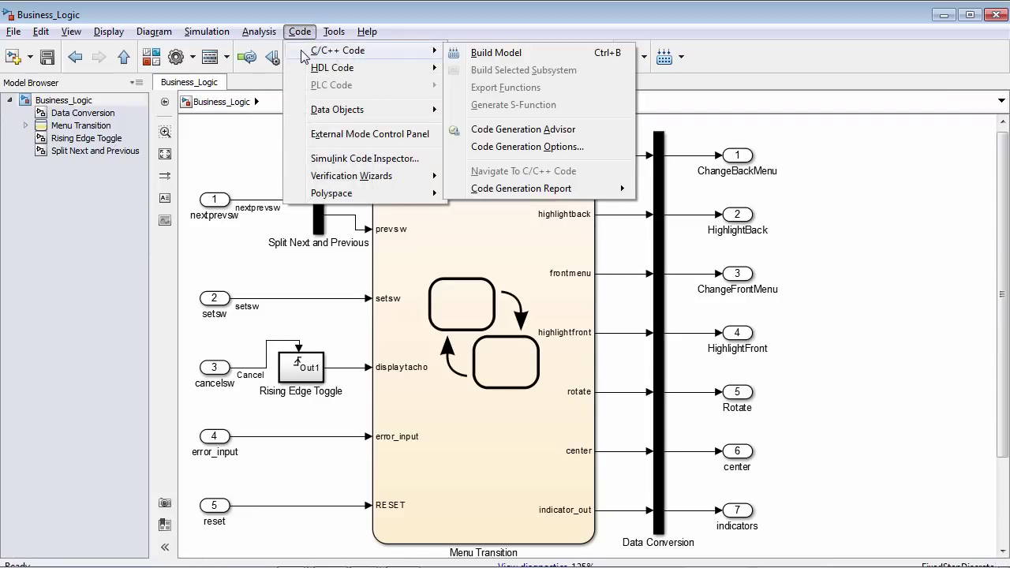
{"action": "left_click", "coordinate": [474, 53]}
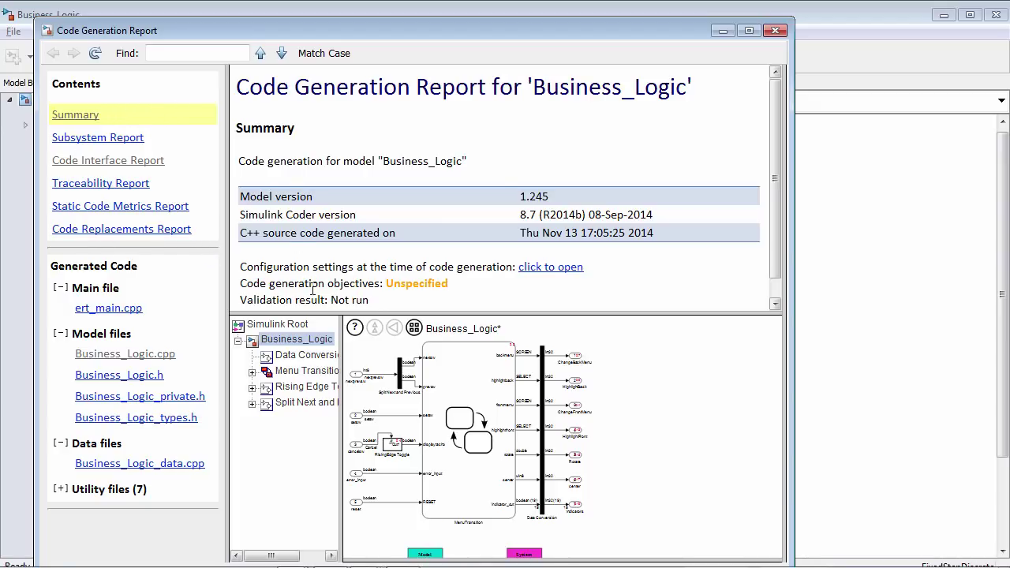
{"action": "left_click_drag", "start_coordinate": [444, 35], "coordinate": [505, 29]}
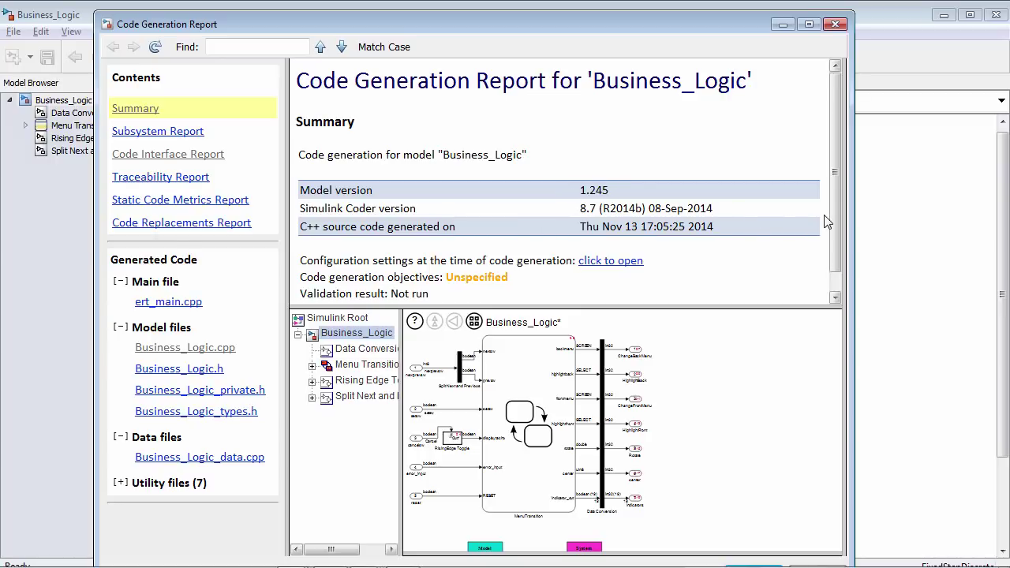
- Review the Code Interface Report's entry point functions, covering the Business_Logic_initialize and Business_Logic_step prototypes and timing
{"action": "left_click", "coordinate": [152, 158]}
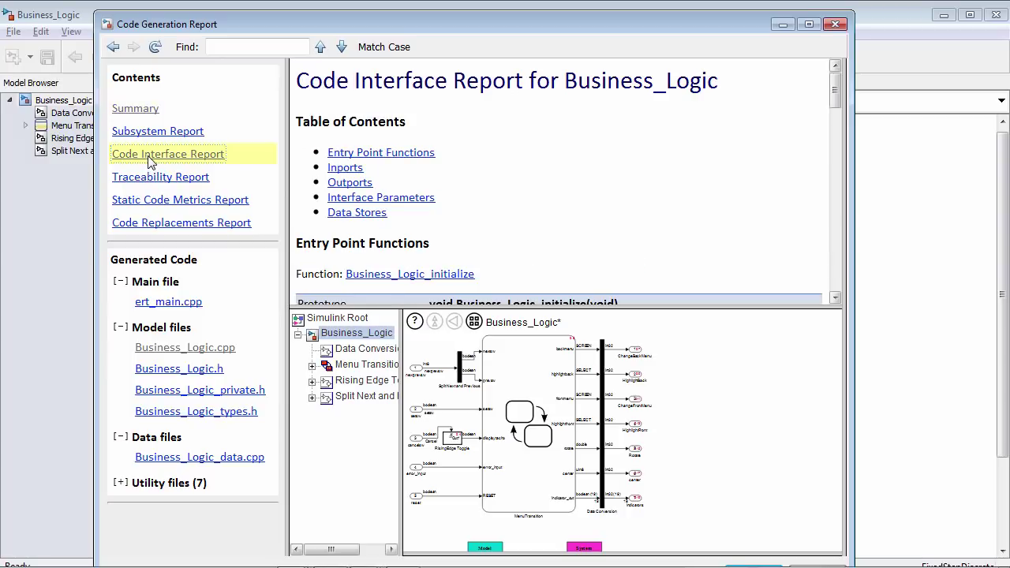
{"action": "left_click_drag", "start_coordinate": [836, 93], "coordinate": [836, 115]}
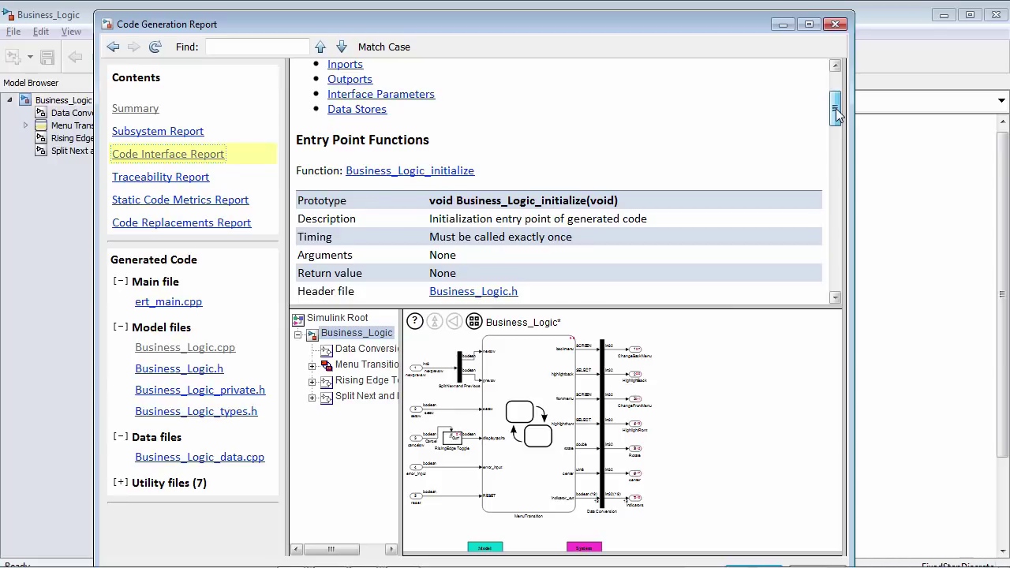
{"action": "left_click_drag", "start_coordinate": [837, 114], "coordinate": [837, 119]}
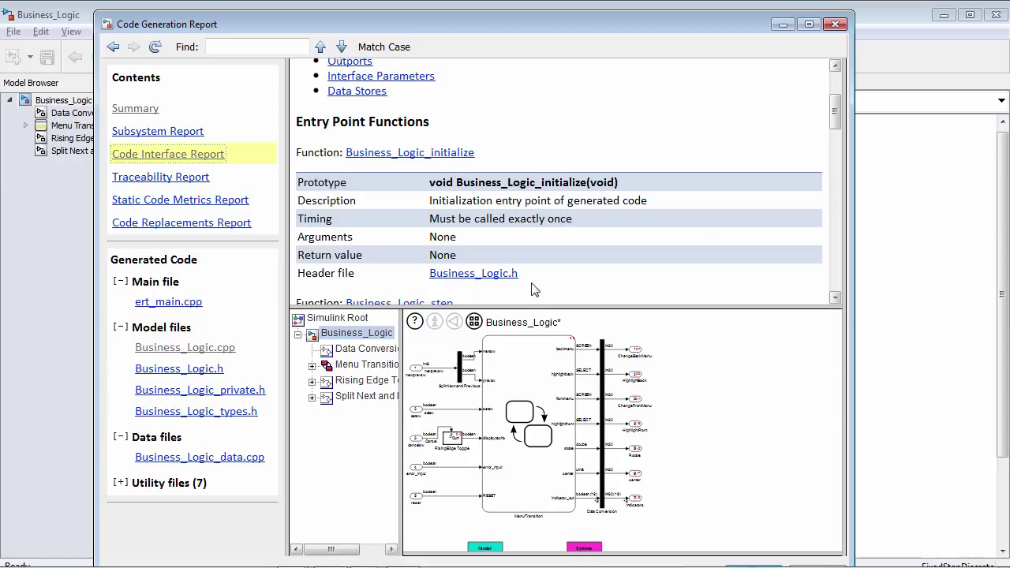
{"action": "mouse_move", "coordinate": [836, 117]}
{"action": "left_mouse_down"}
{"action": "mouse_move", "coordinate": [837, 140]}
{"action": "mouse_move", "coordinate": [833, 130]}
{"action": "left_mouse_up"}
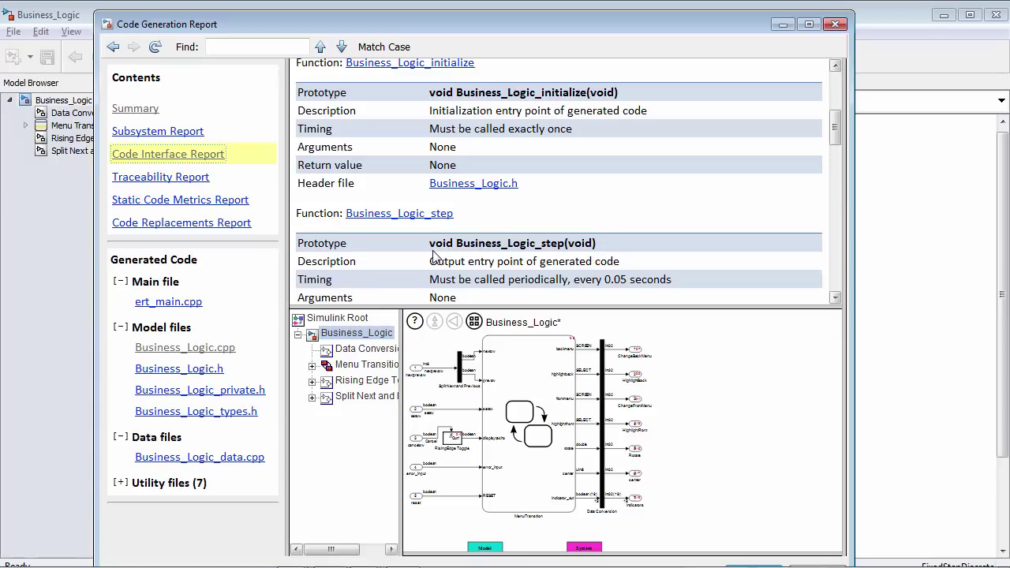
- Examine the generated Business_Logic.cpp file from its header through the definitions and declarations to the Business_Logic_rotateDisplay function
{"action": "left_click", "coordinate": [164, 357]}
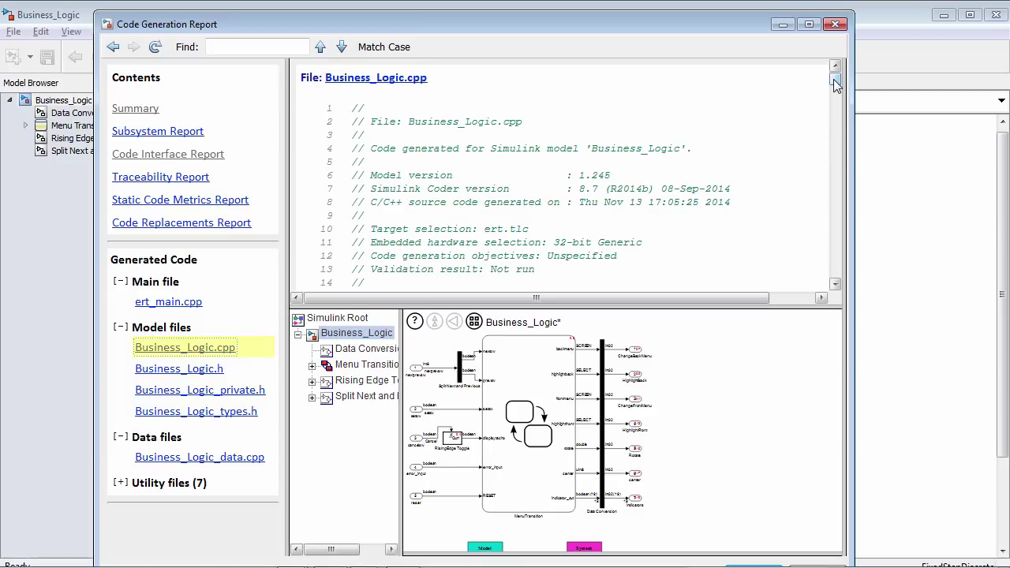
{"action": "scroll", "coordinate": [833, 80], "scroll_direction": "down", "scroll_amount": 2}
{"action": "scroll", "coordinate": [781, 136], "scroll_direction": "down", "scroll_amount": 5}
{"action": "scroll", "coordinate": [781, 138], "scroll_direction": "down", "scroll_amount": 18}
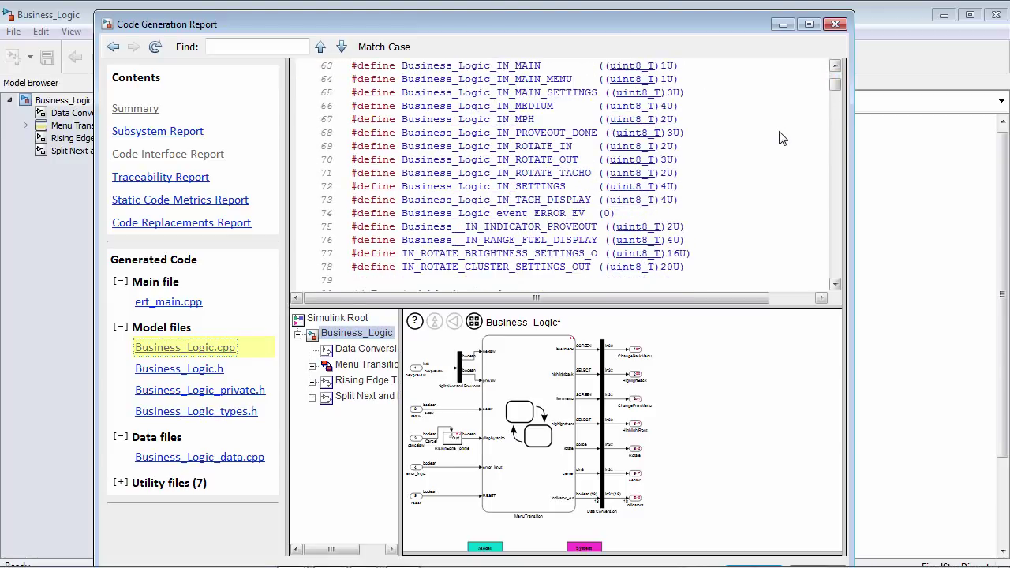
{"action": "scroll", "coordinate": [781, 138], "scroll_direction": "down", "scroll_amount": 5}
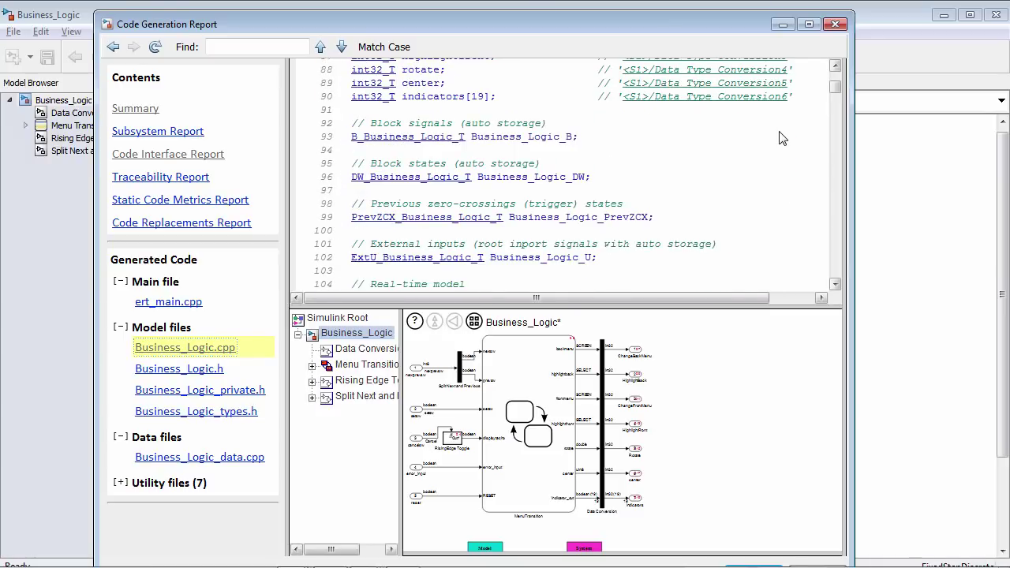
{"action": "scroll", "coordinate": [781, 139], "scroll_direction": "down", "scroll_amount": 4}
{"action": "scroll", "coordinate": [781, 136], "scroll_direction": "up", "scroll_amount": 4}
{"action": "scroll", "coordinate": [637, 133], "scroll_direction": "down", "scroll_amount": 4}
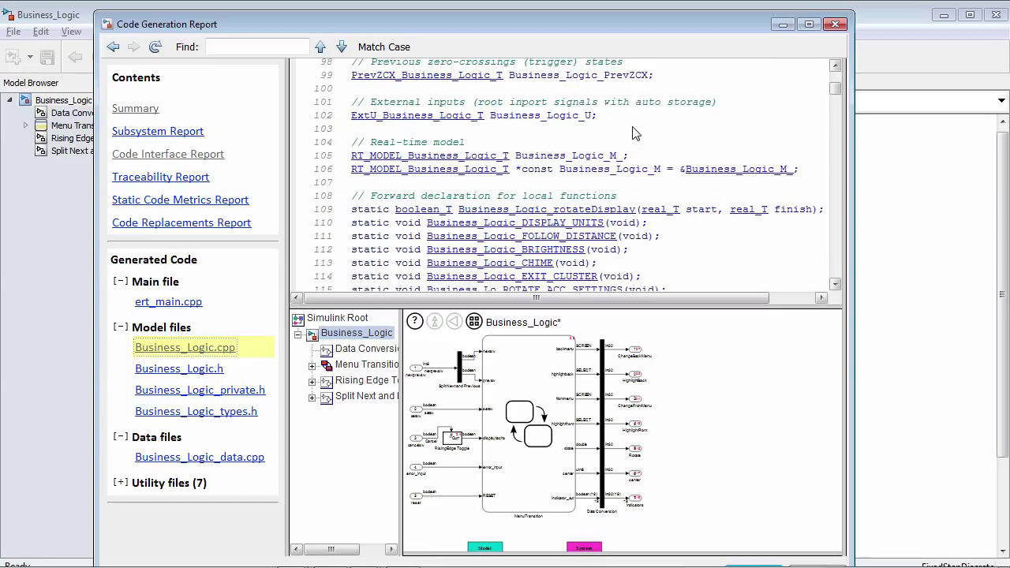
{"action": "scroll", "coordinate": [636, 133], "scroll_direction": "down", "scroll_amount": 8}
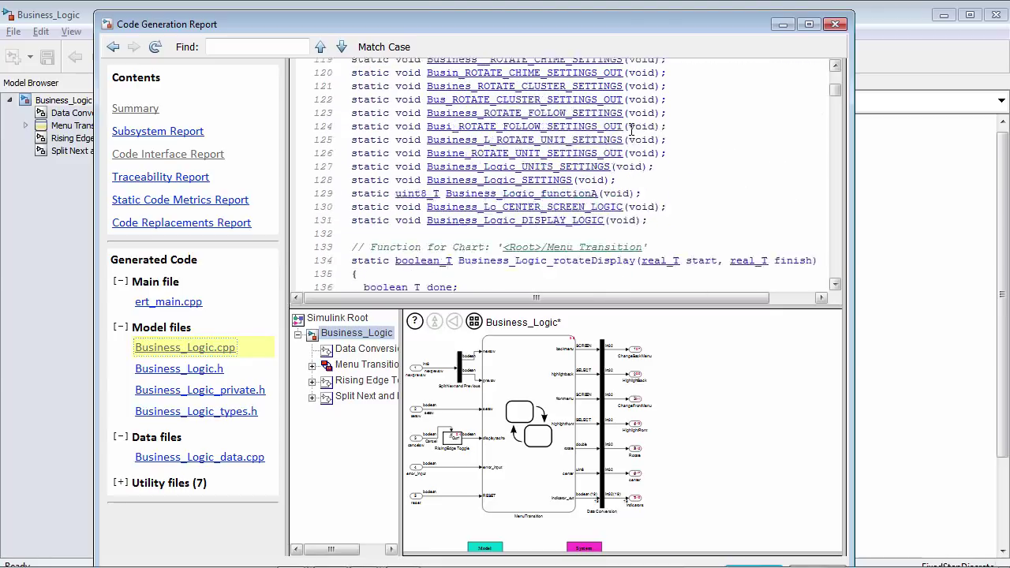
{"action": "scroll", "coordinate": [631, 130], "scroll_direction": "down", "scroll_amount": 1}
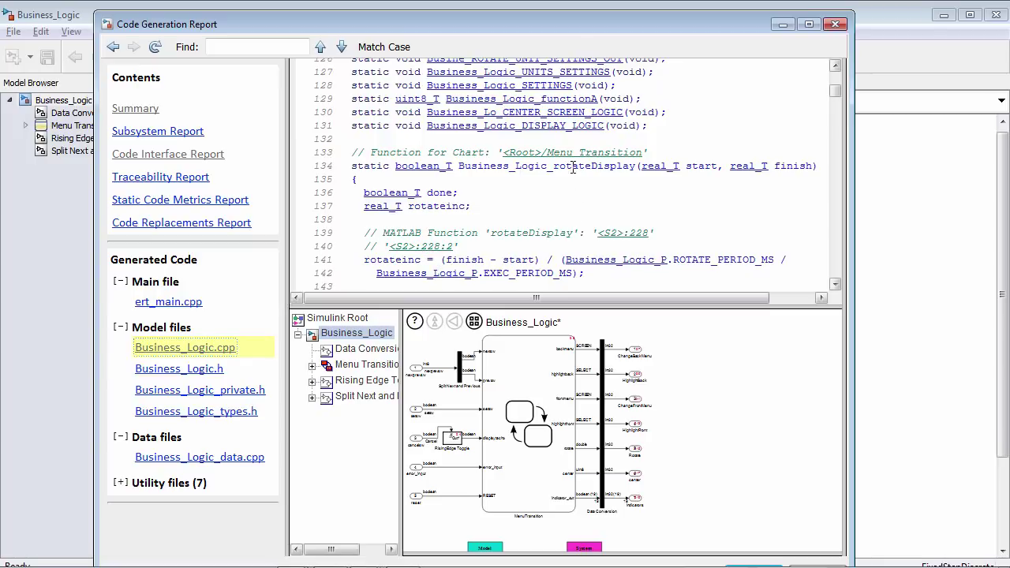
- Trace the <S2>:228 and <S2>:228:2 code comments to the rotateDisplay function and its rotateinc line, and return to the chart-level block
{"action": "left_click", "coordinate": [607, 235]}
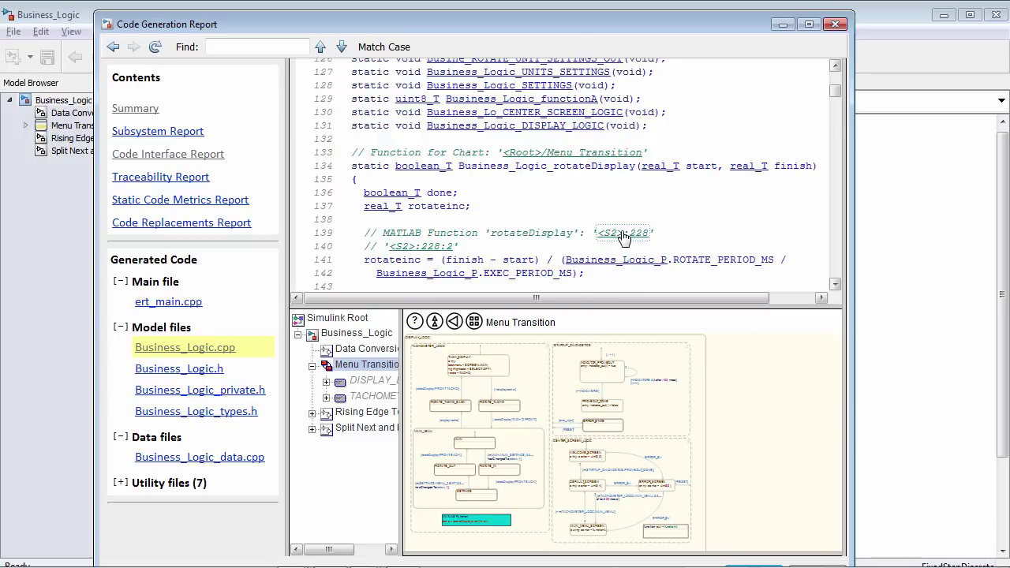
{"action": "left_click", "coordinate": [435, 247]}
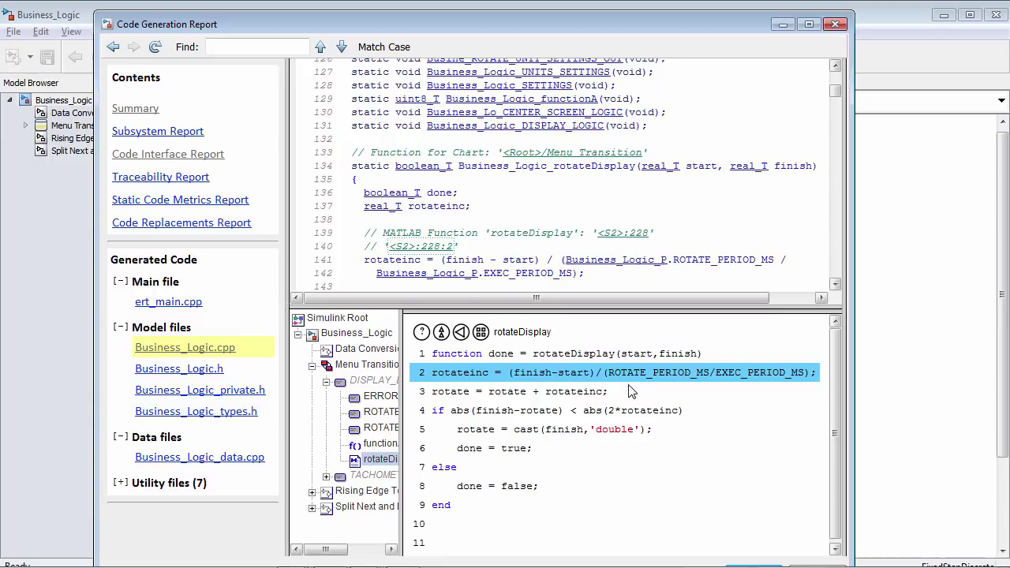
{"action": "left_click", "coordinate": [617, 233]}
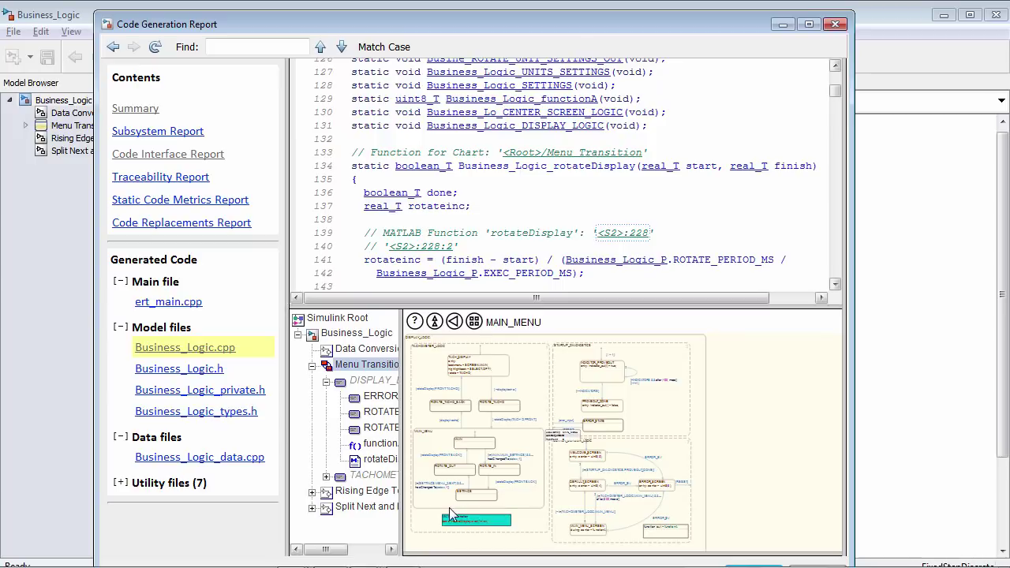